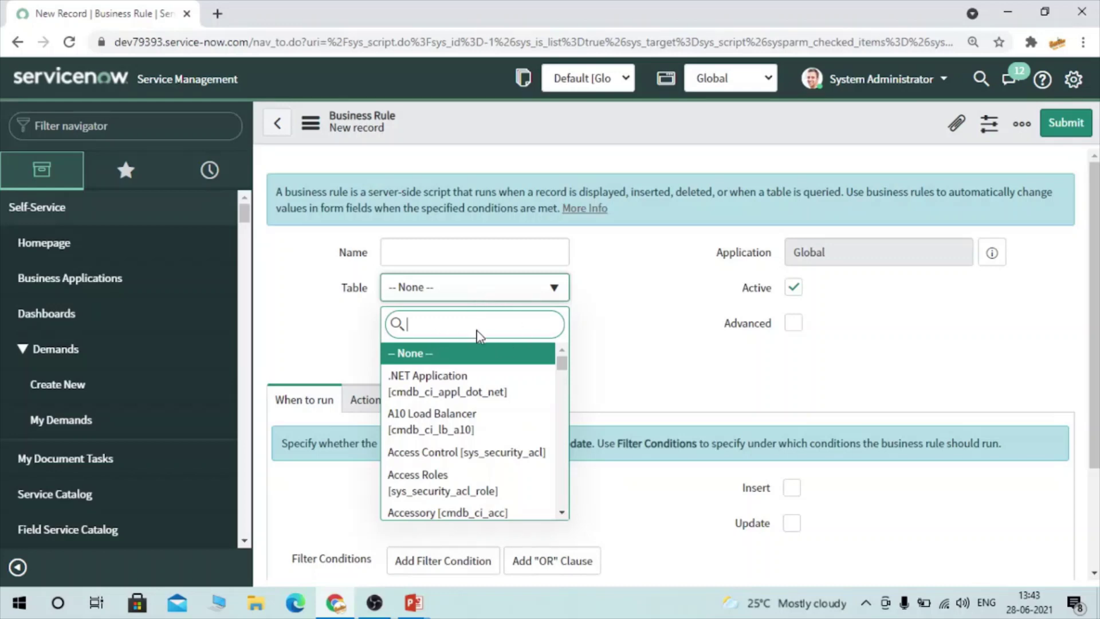
Step: Point the business rule at Incident [incident], tick Advanced, and set When to run to display
text(incident)
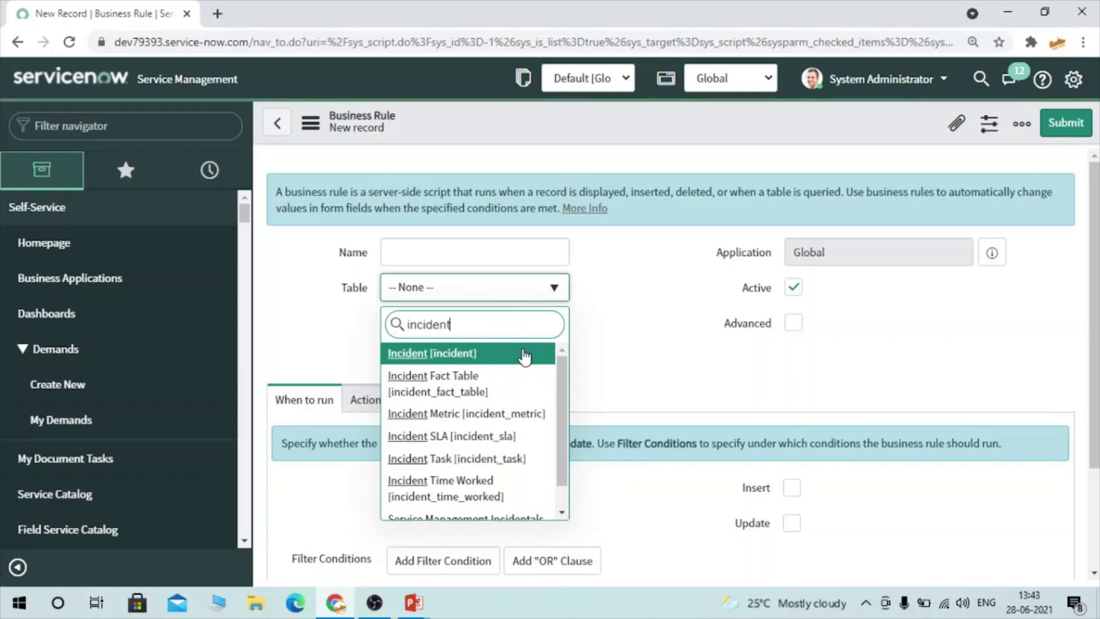
click(463, 354)
click(791, 325)
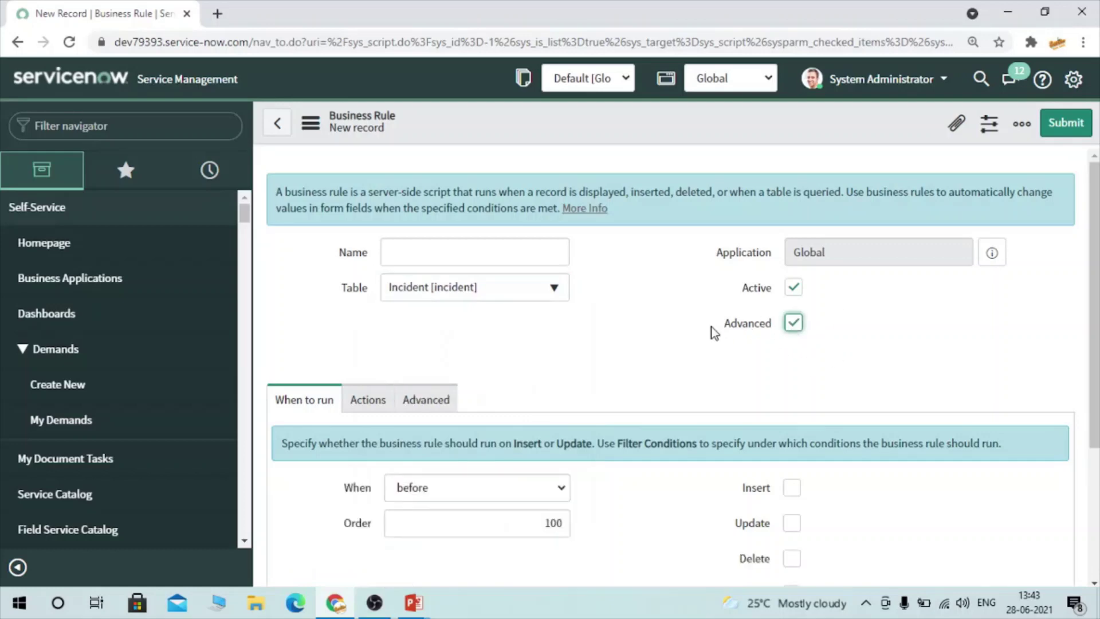
scroll(710, 326, down, 5)
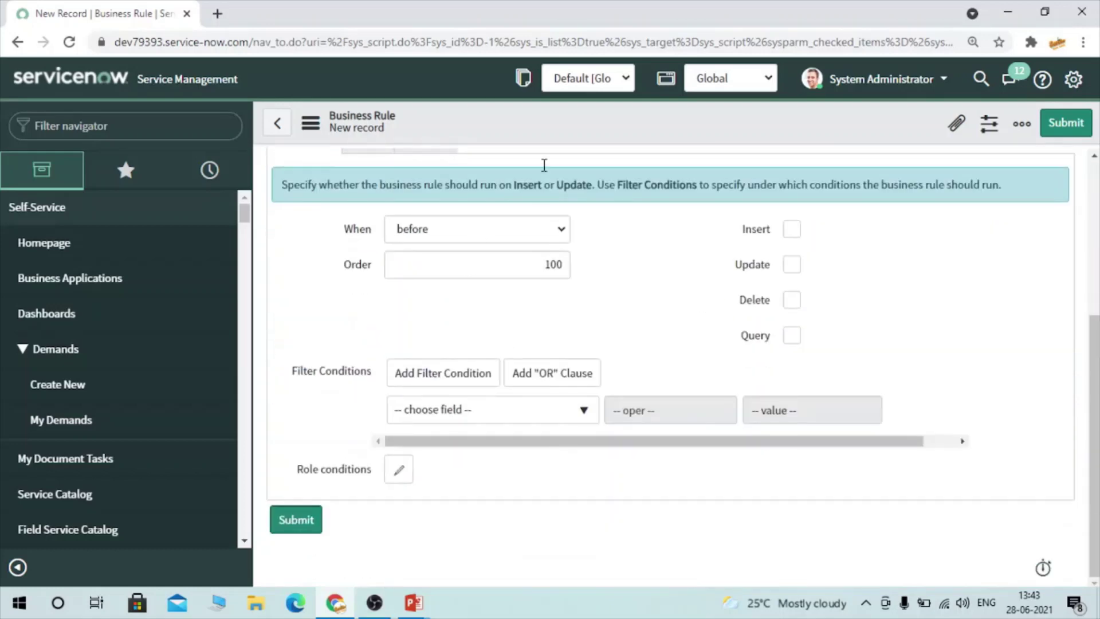
scroll(415, 258, up, 1)
click(415, 242)
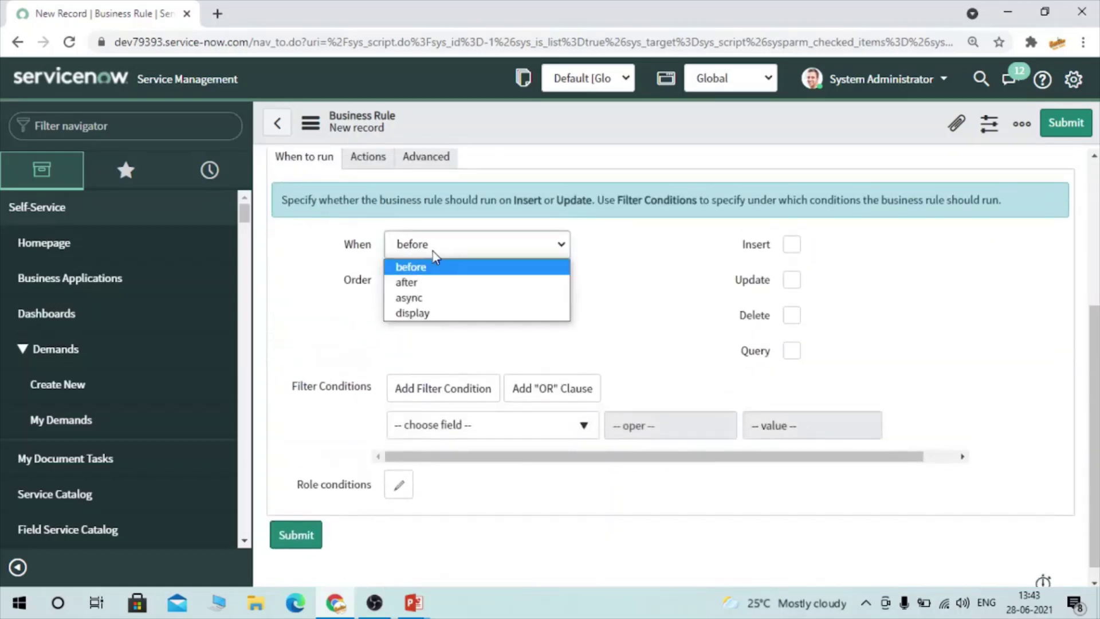
click(441, 314)
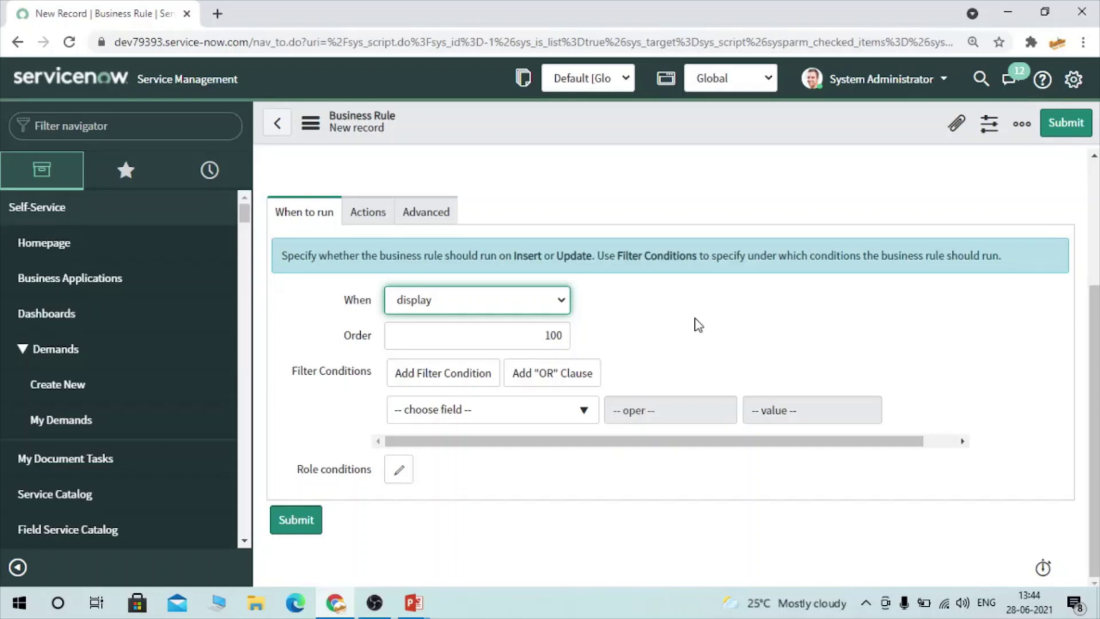
scroll(649, 269, up, 3)
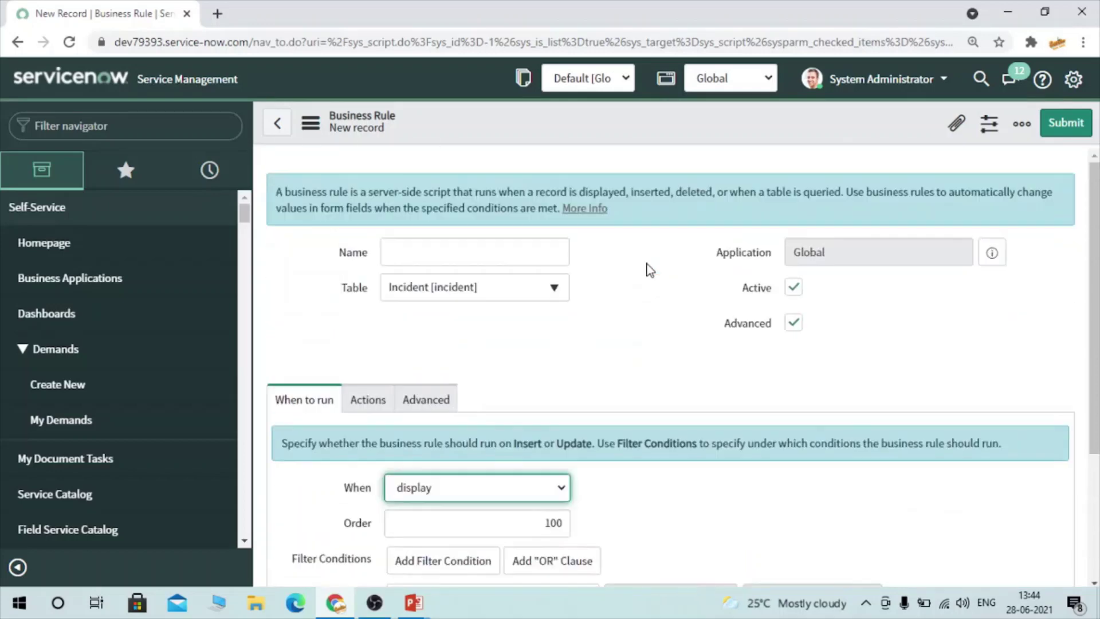
scroll(482, 359, down, 3)
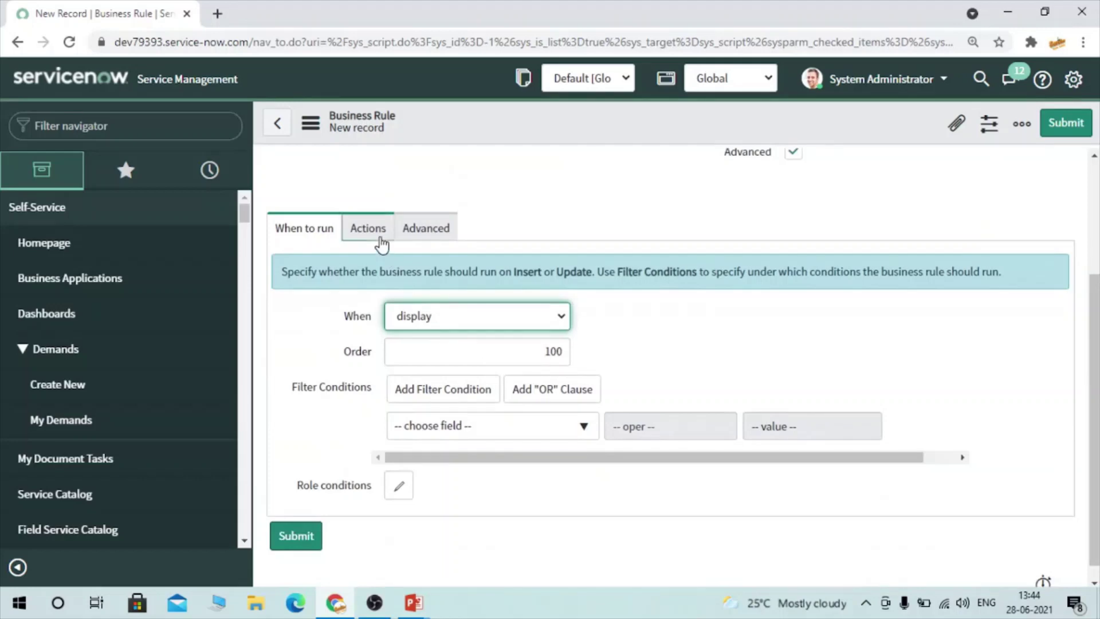
click(380, 245)
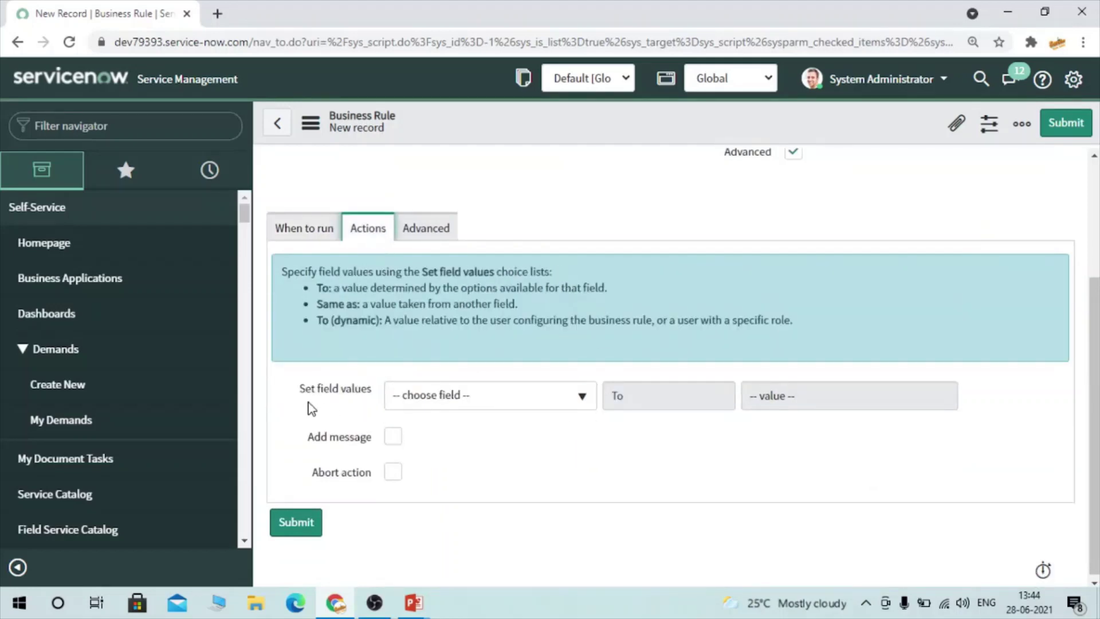
Step: Open the incident list via incident.LIST and open INC0010024 in a new tab
drag(290, 397, 368, 401)
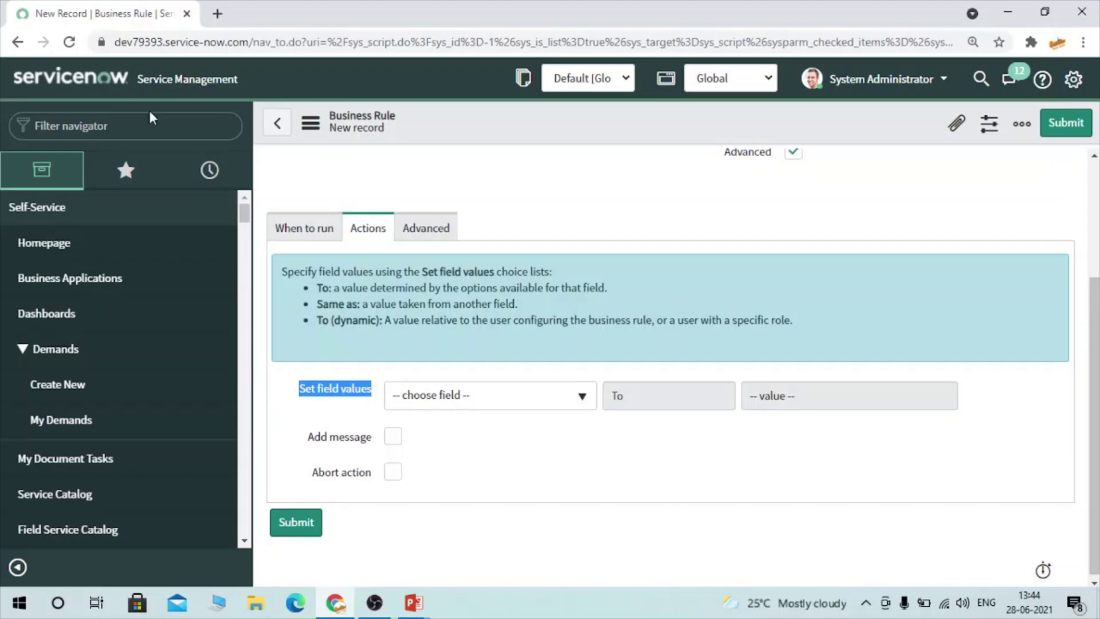
click(144, 129)
text(in)
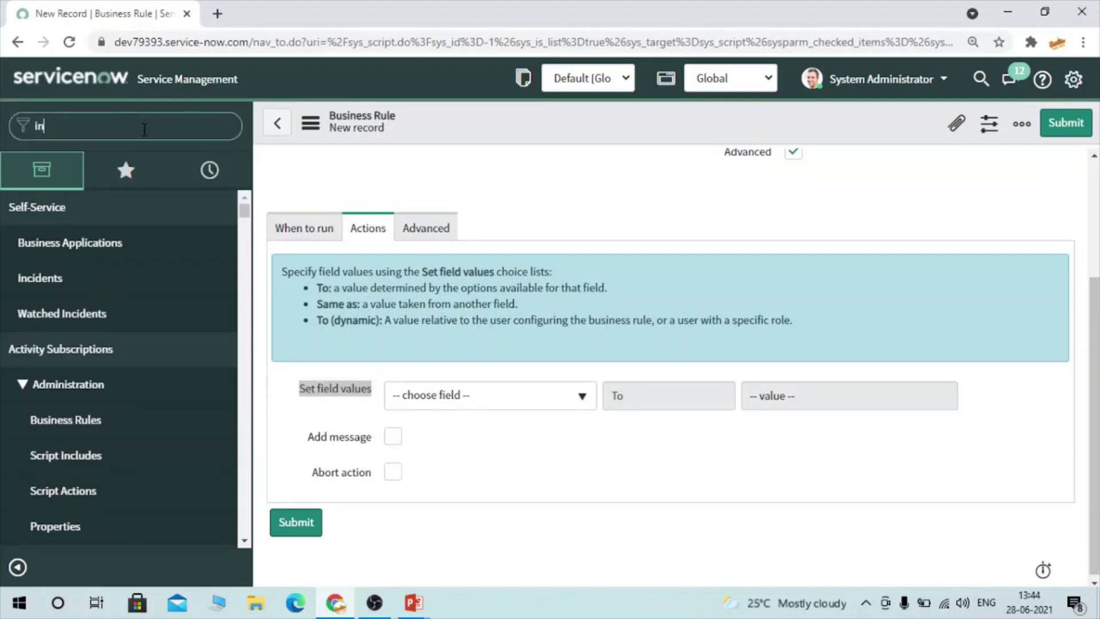
text(cident)
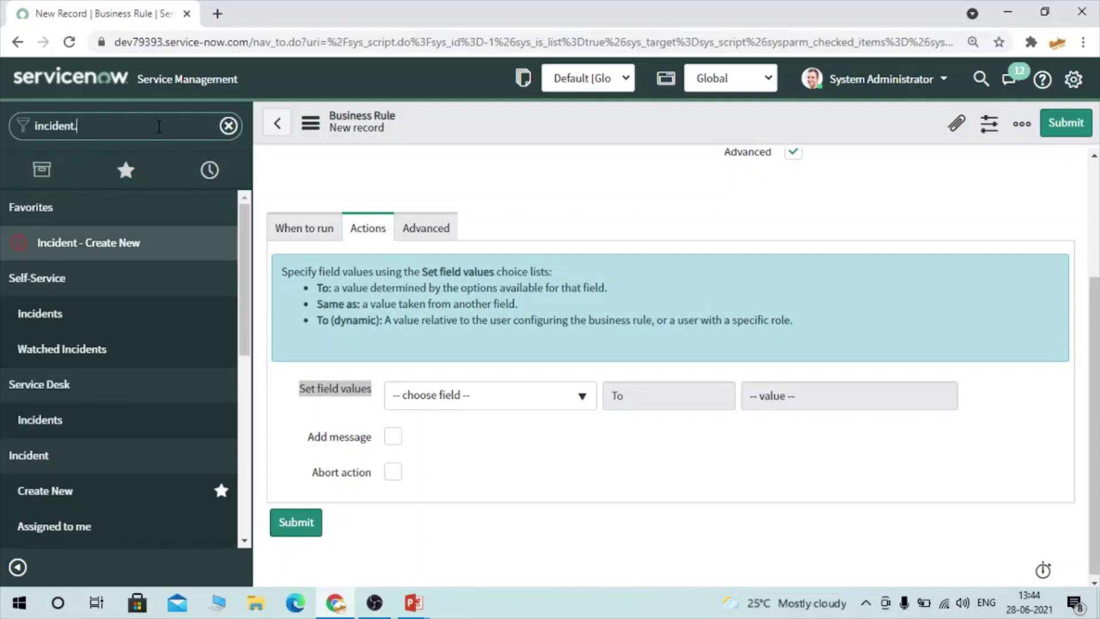
text(.lIST)
key(Return)
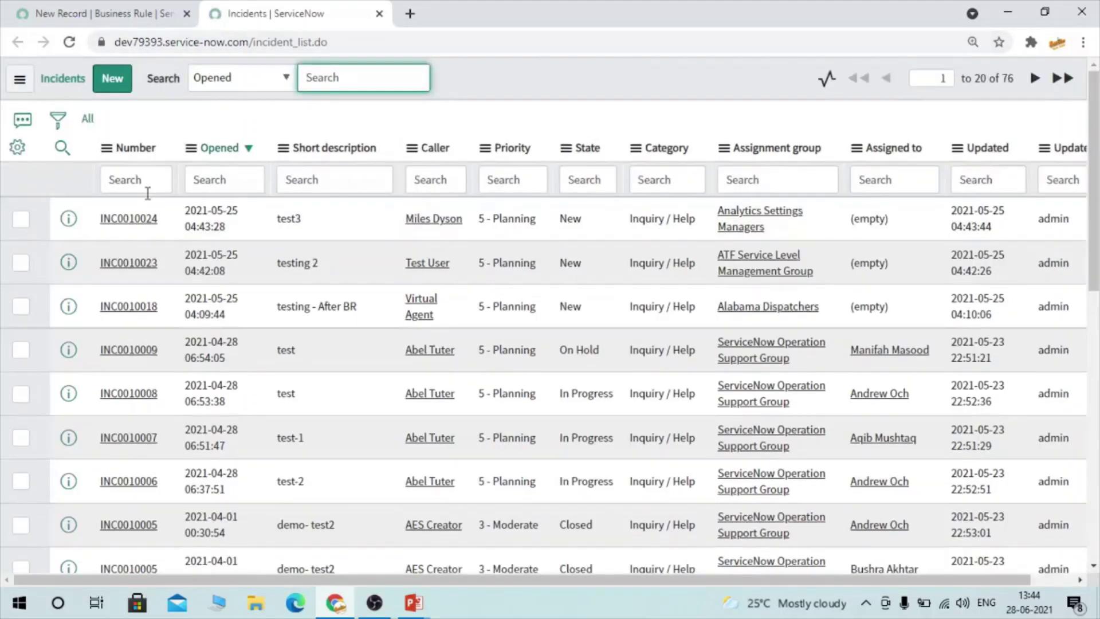
middle_click(140, 219)
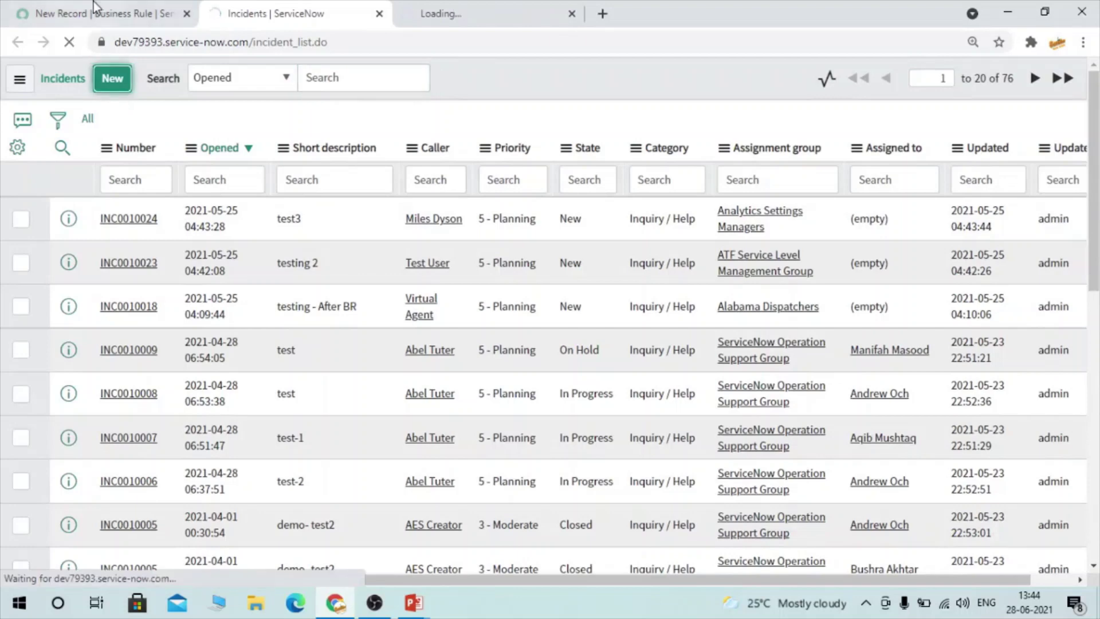
click(94, 8)
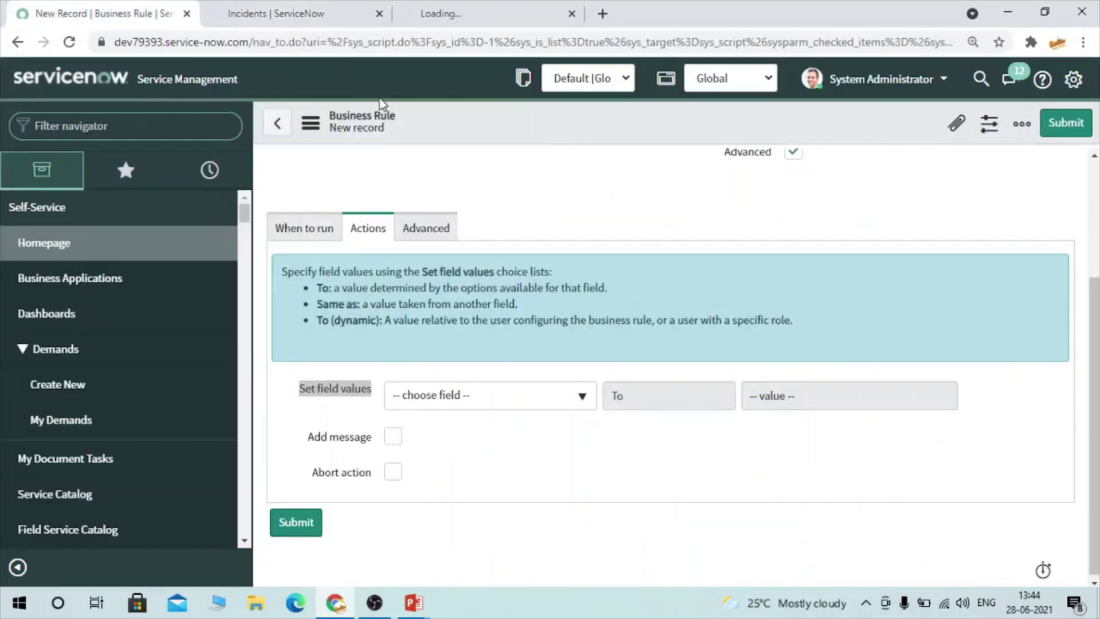
key(ctrl+Tab)
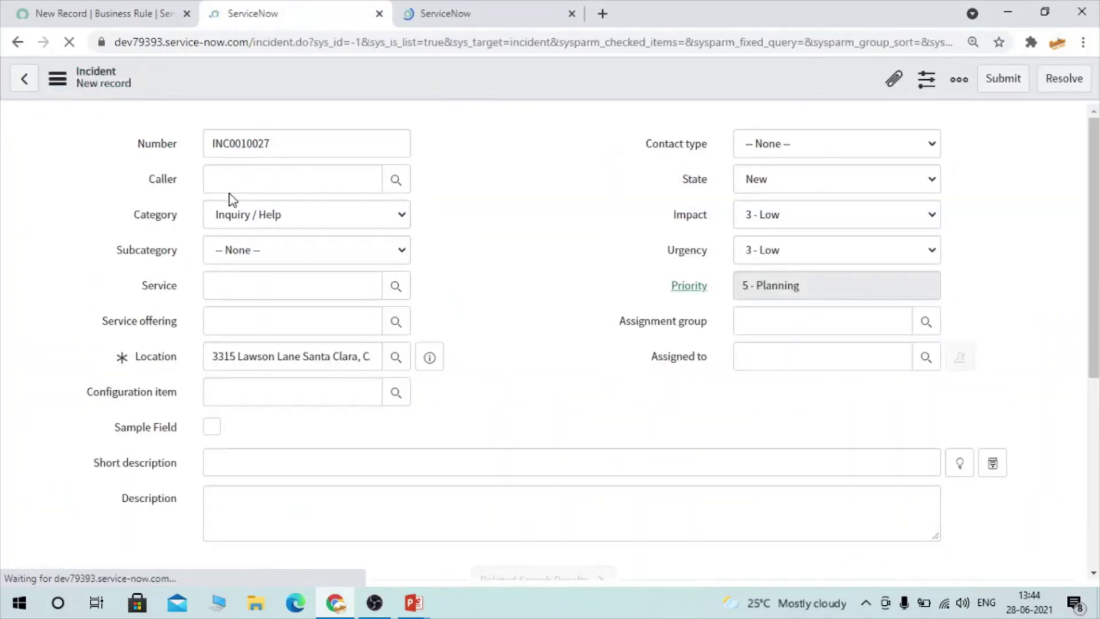
click(107, 4)
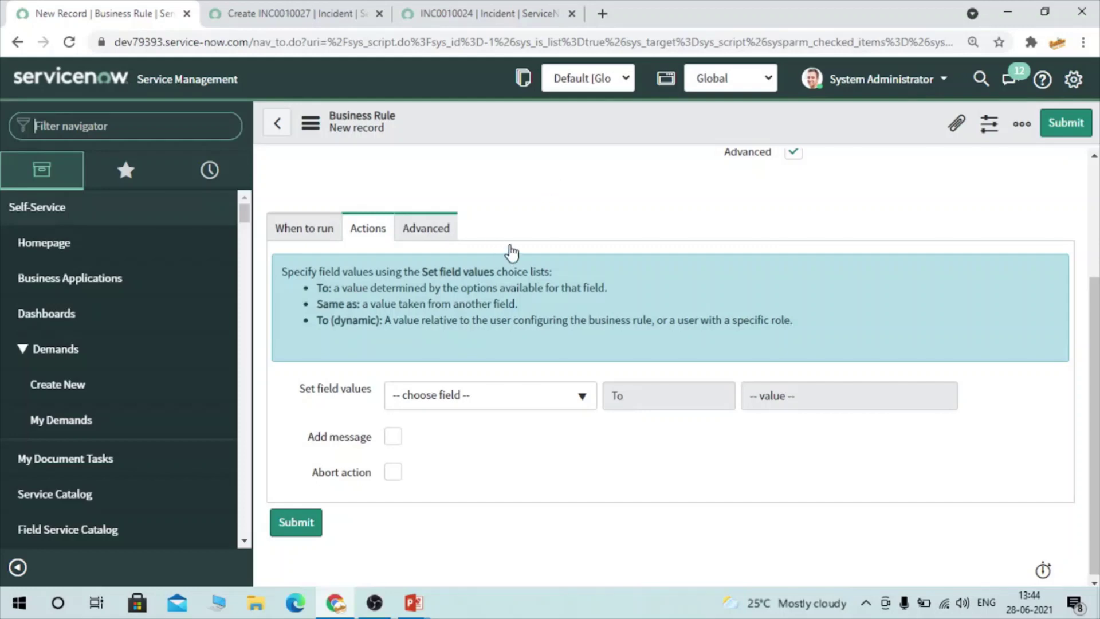
Step: Compare incident INC0010024 with new incident INC0010027, whose Caller is empty
click(482, 242)
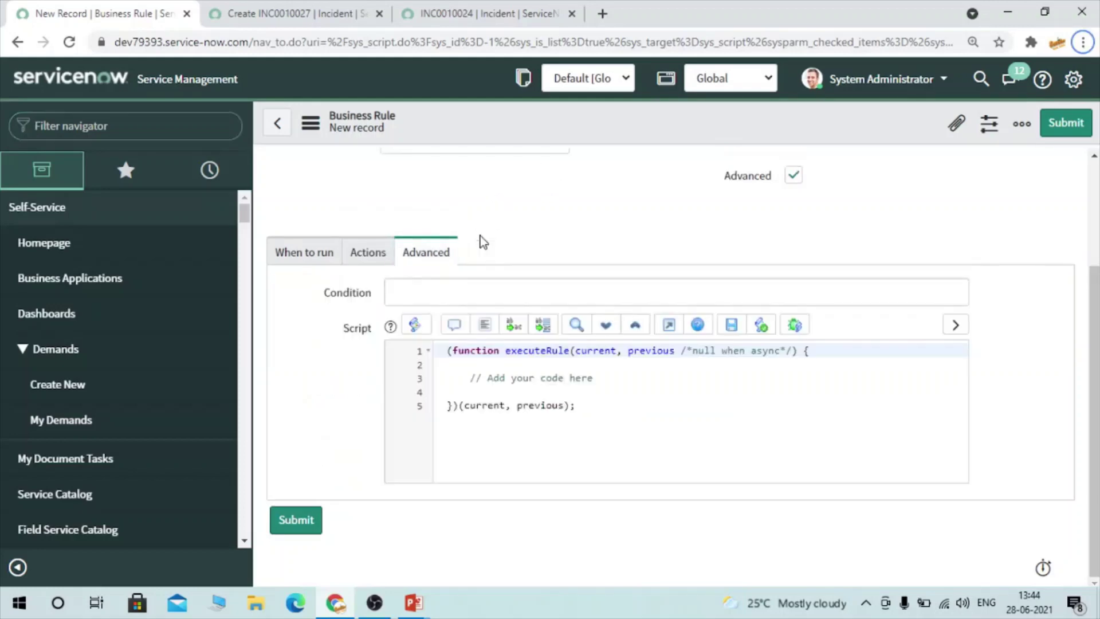
click(449, 12)
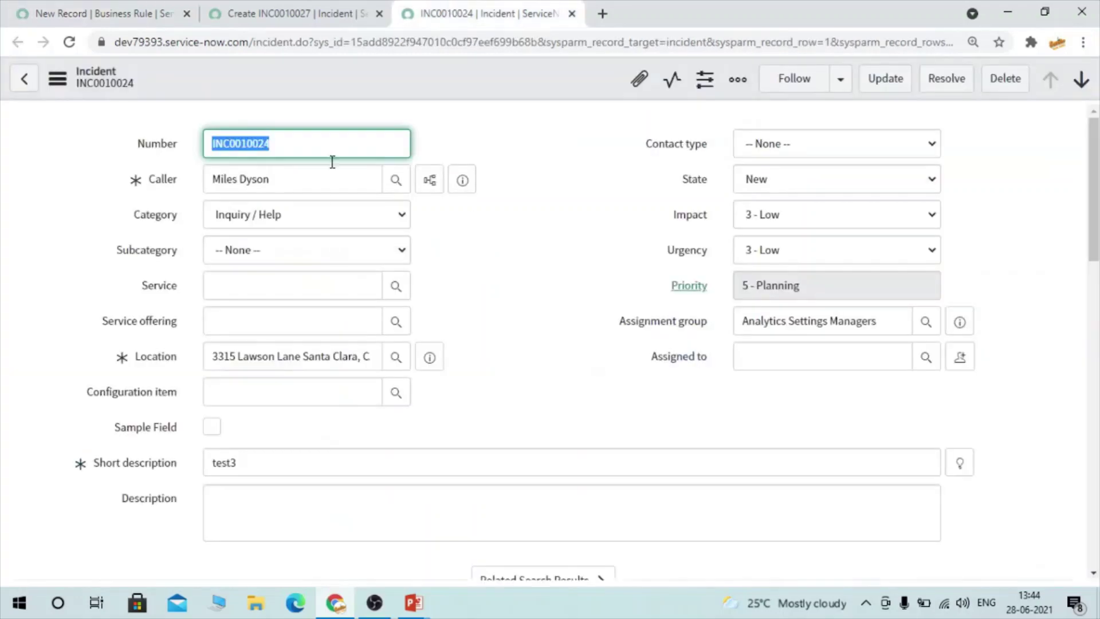
click(272, 16)
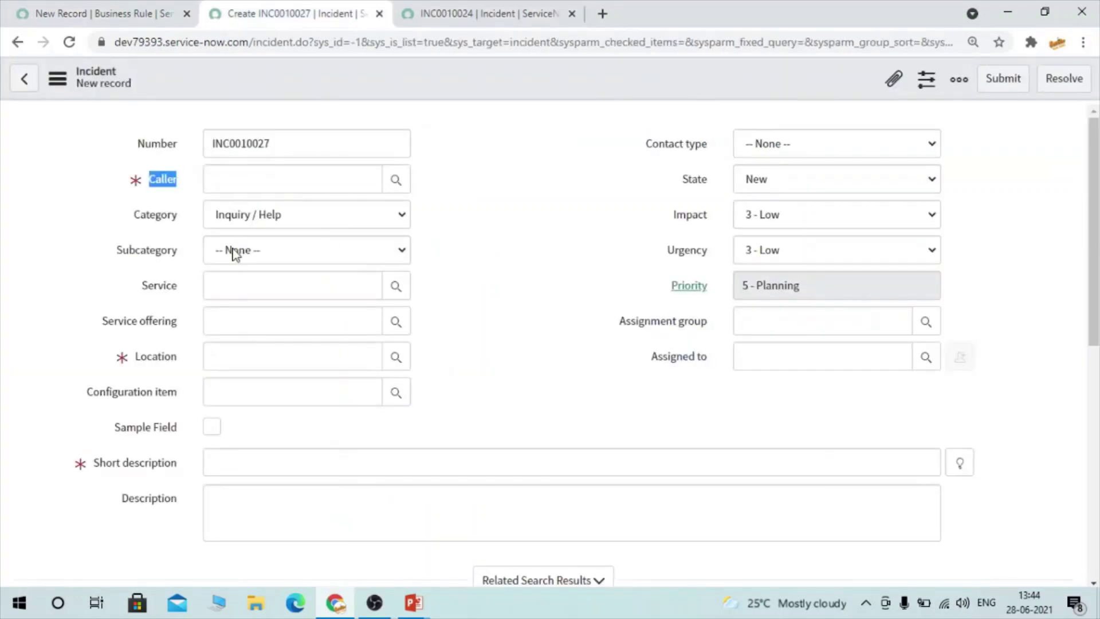
click(182, 184)
click(103, 13)
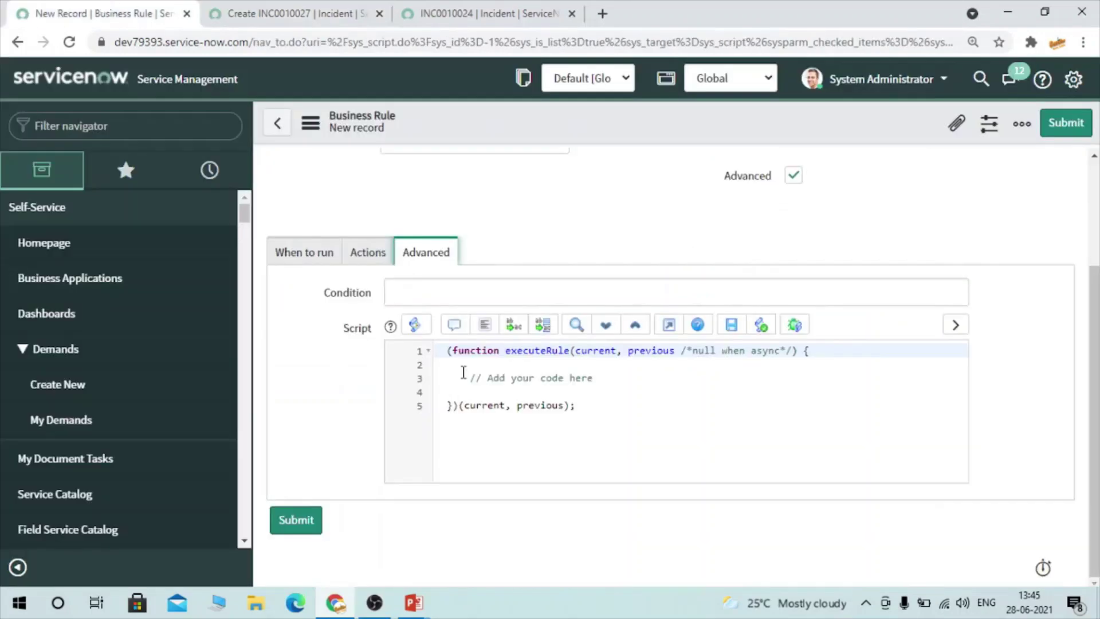
Step: Add a field-value action setting Caller to Test User
click(367, 252)
click(427, 426)
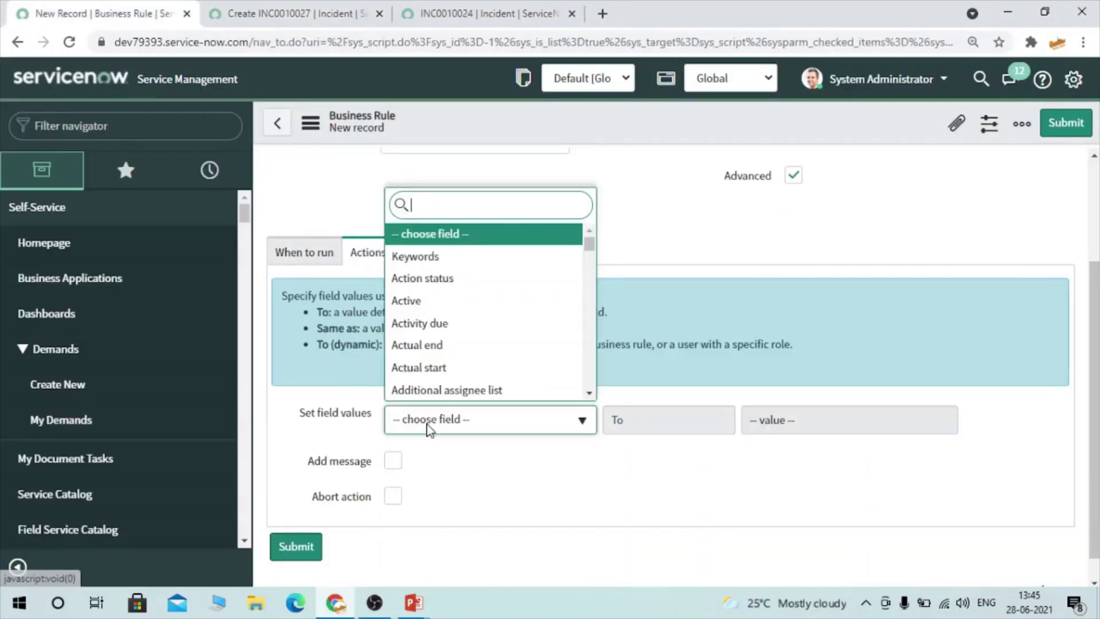
text(caller)
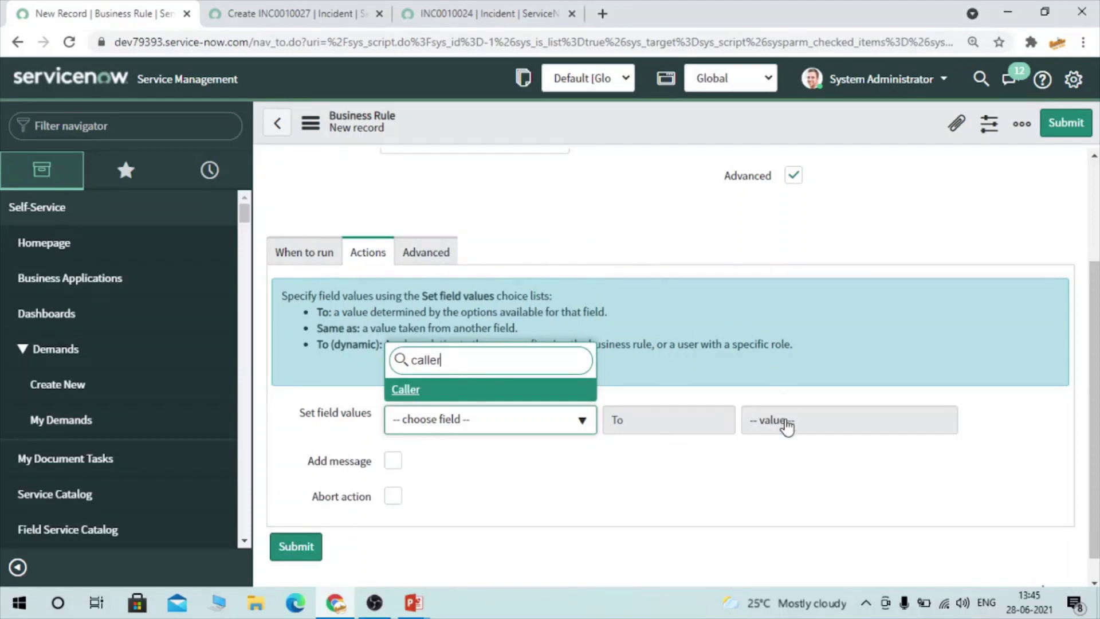
key(Return)
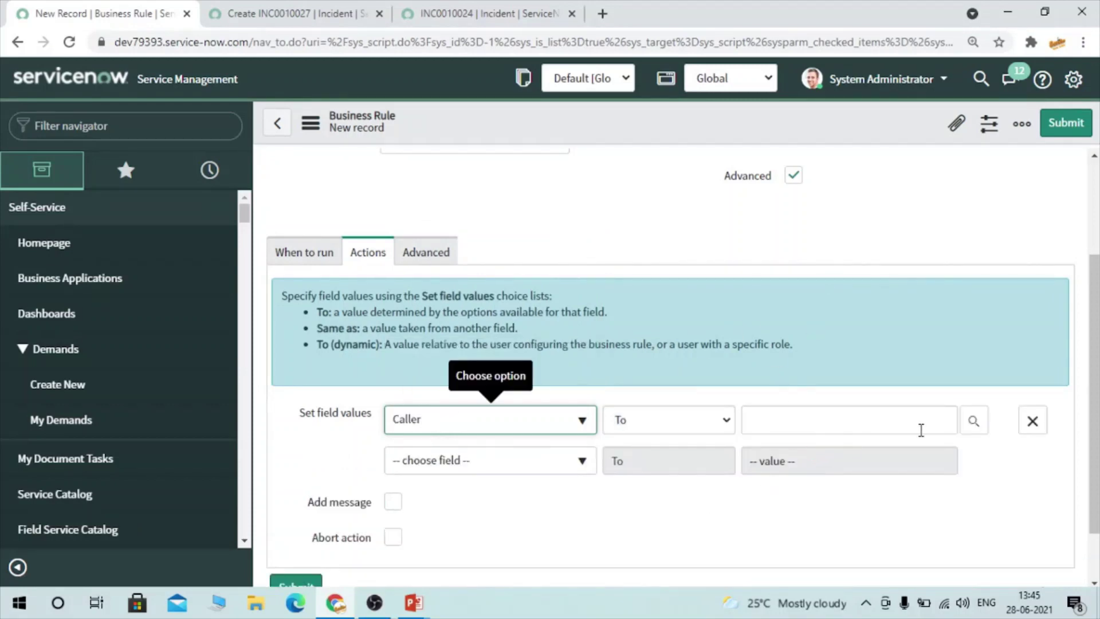
click(979, 420)
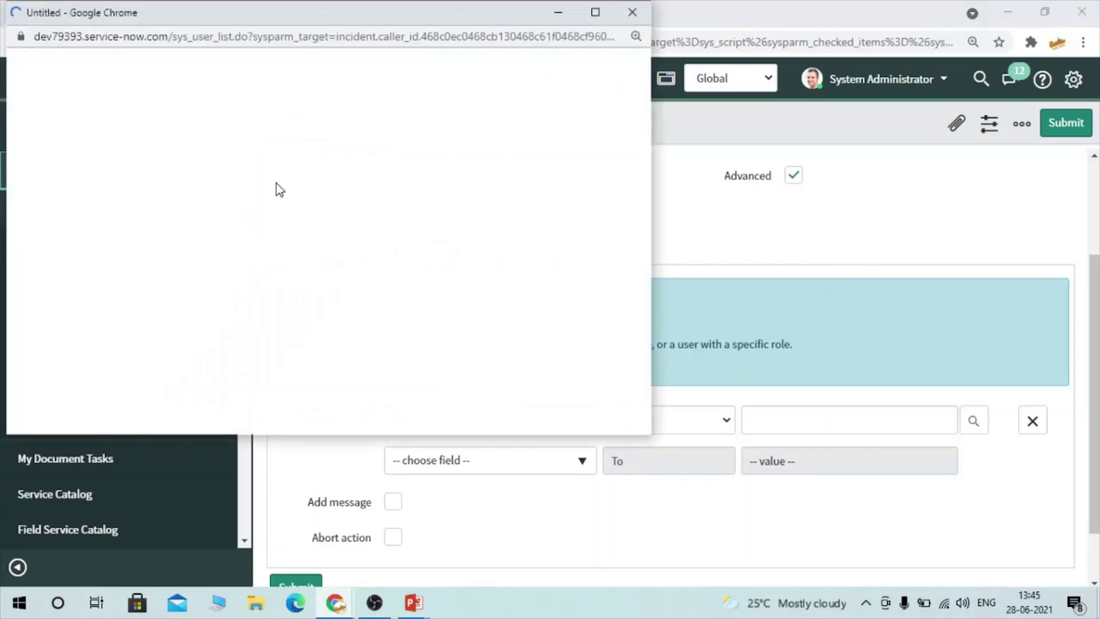
click(95, 264)
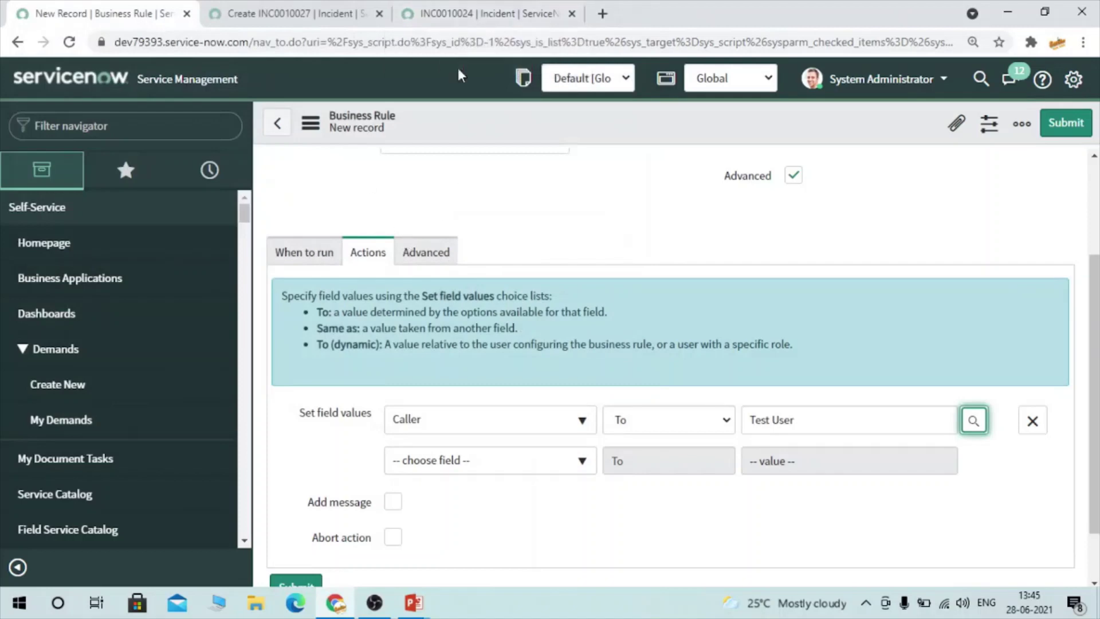
Step: Note INC0010024's Inquiry / Help category, then find the rule's show-message option
click(480, 8)
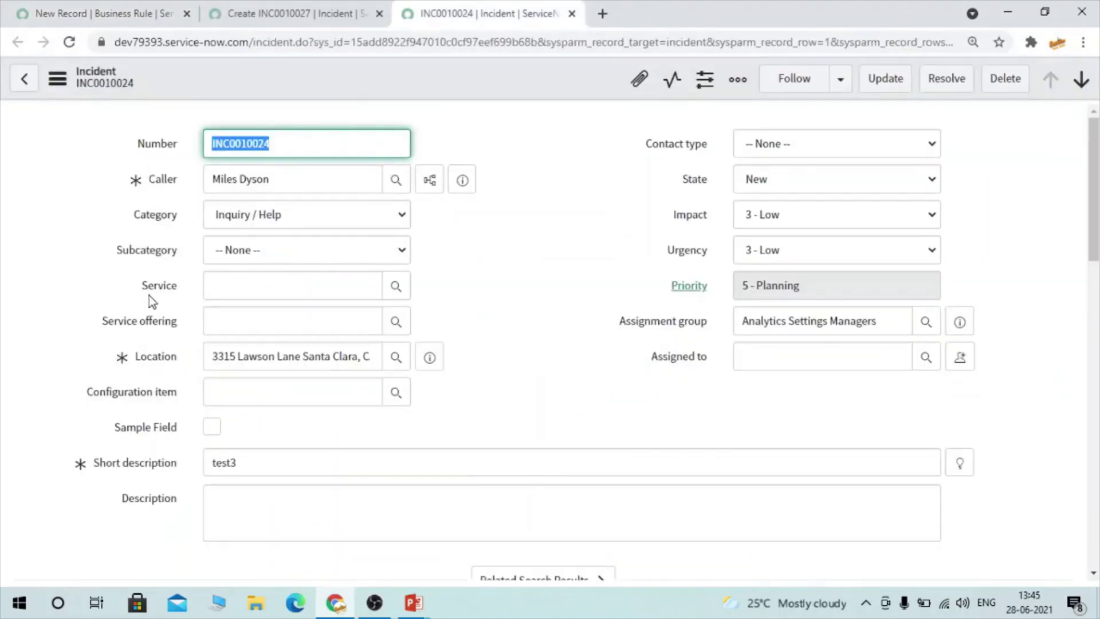
drag(135, 228, 222, 234)
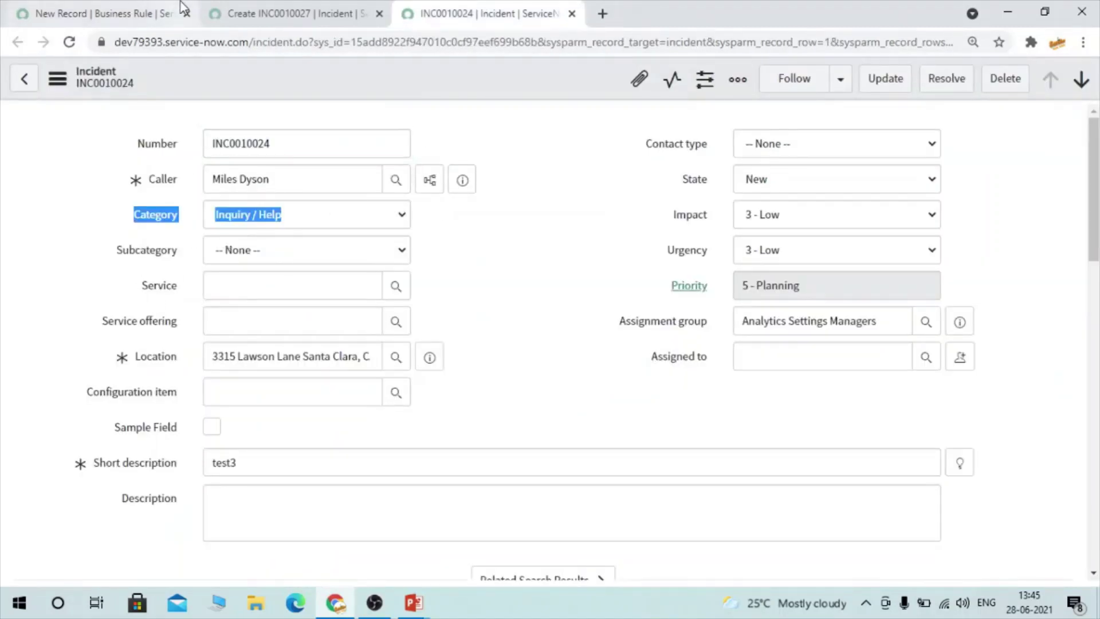
key(ctrl+Tab)
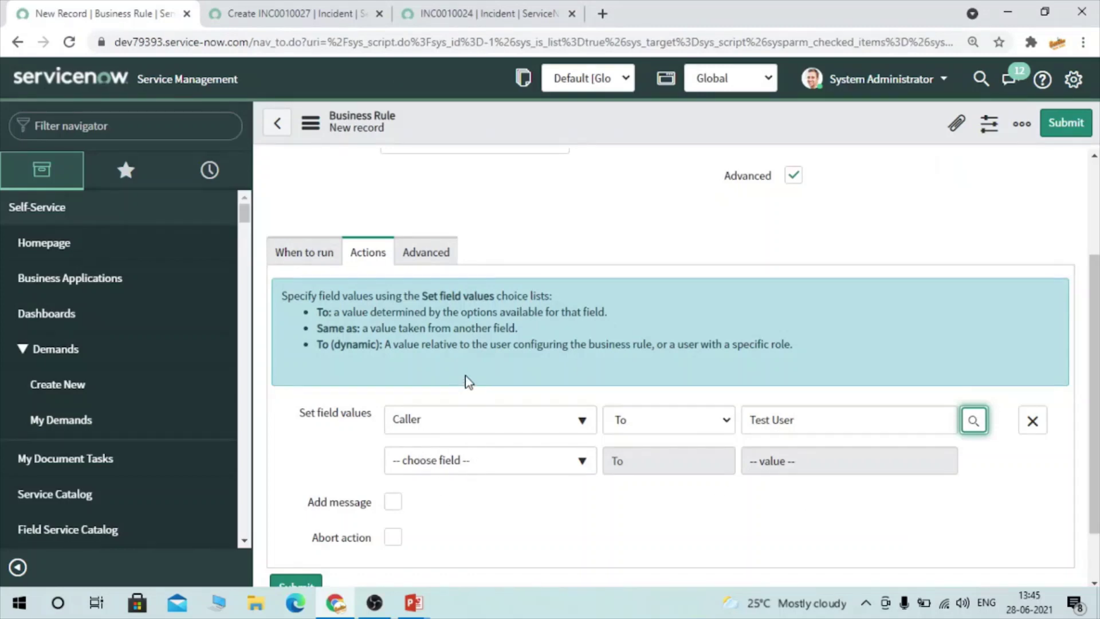
scroll(587, 542, down, 2)
drag(305, 439, 375, 446)
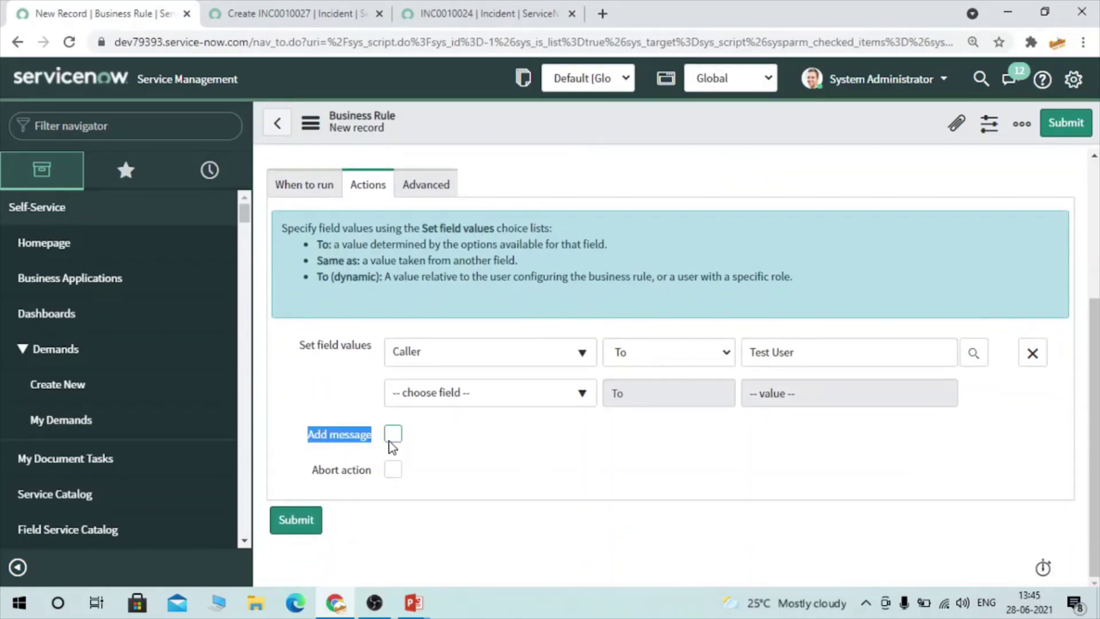
Step: Enable Add message with the text 'Caller is Test User.' and bring up the Advanced script
click(393, 435)
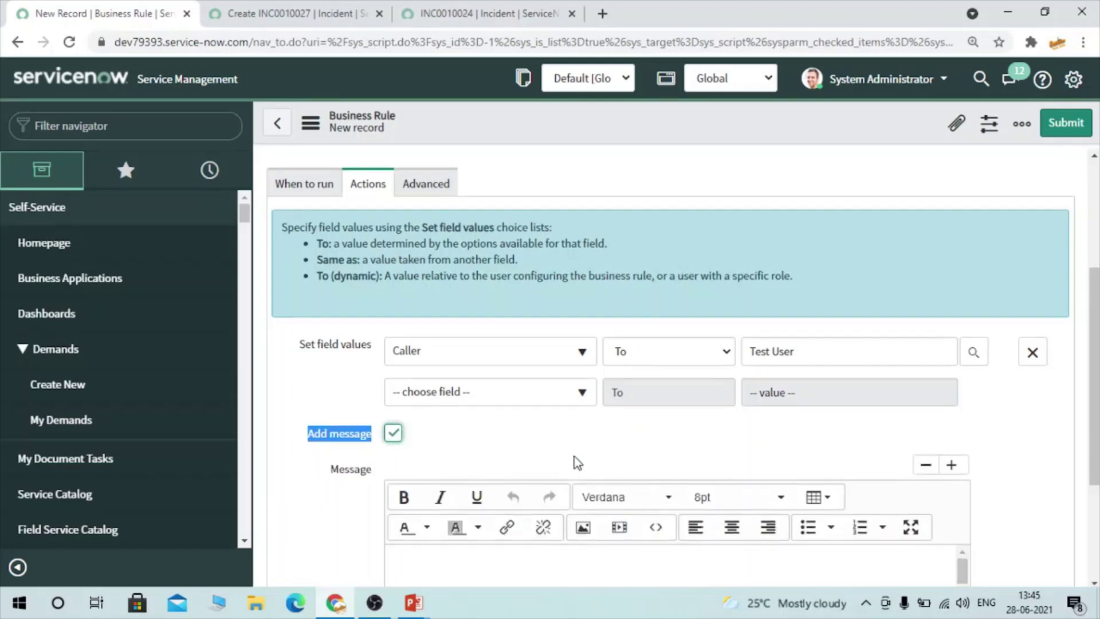
scroll(574, 459, down, 3)
click(285, 375)
click(398, 403)
text(Caller)
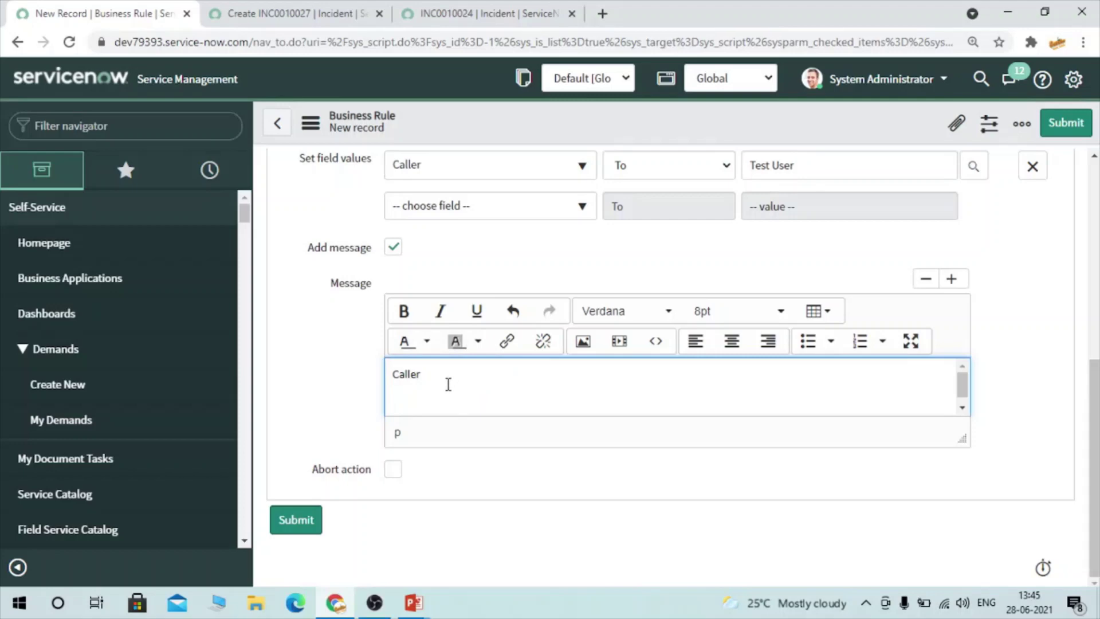
text(is)
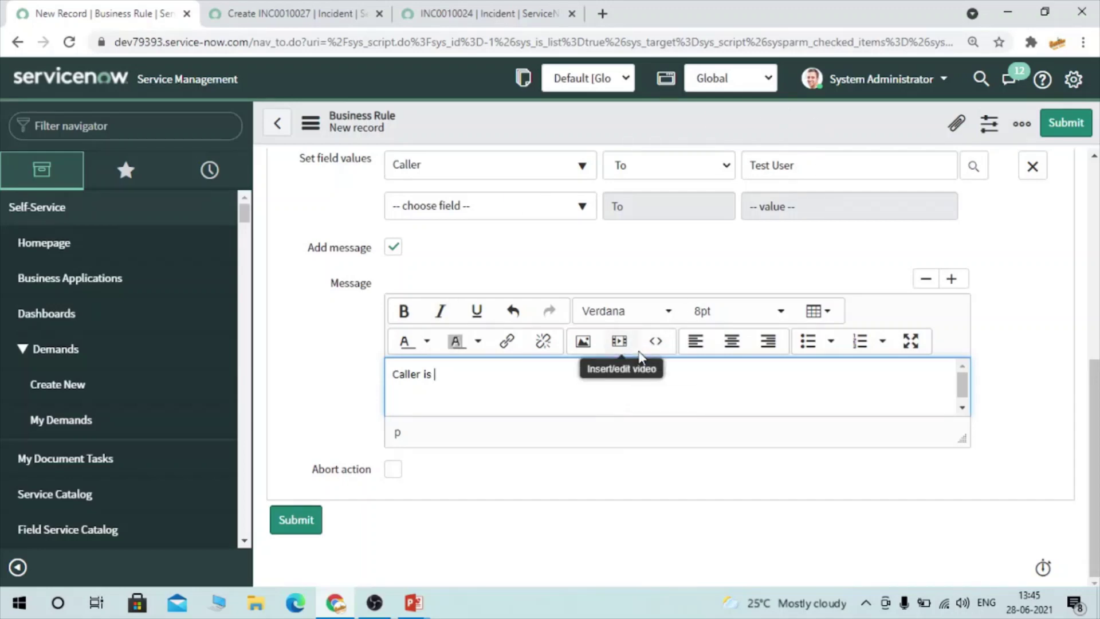
text(Test User.)
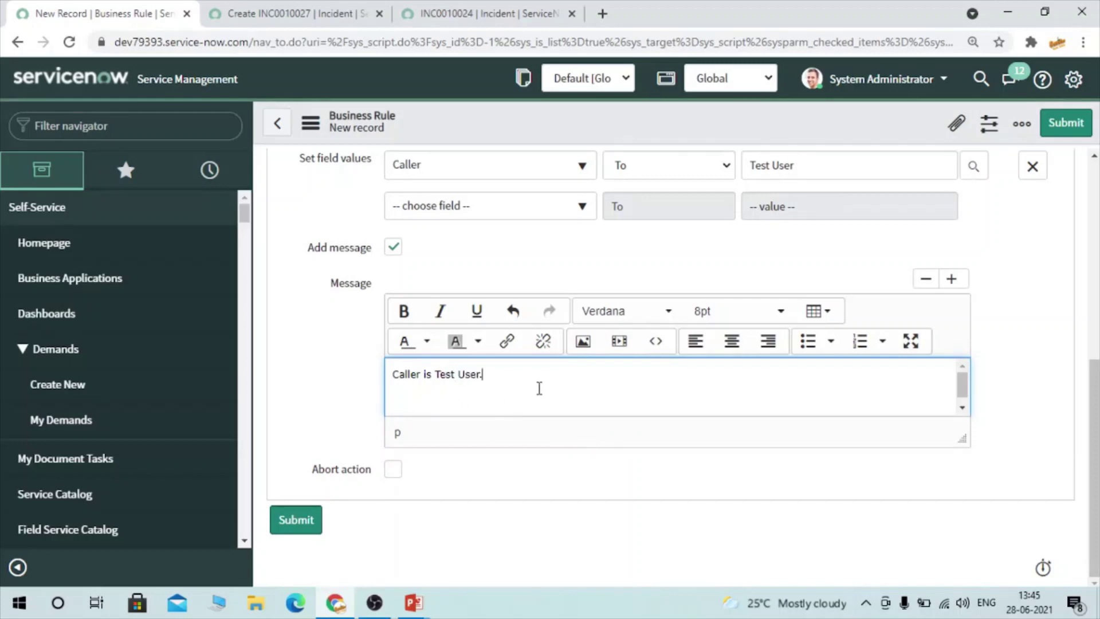
drag(538, 384, 337, 389)
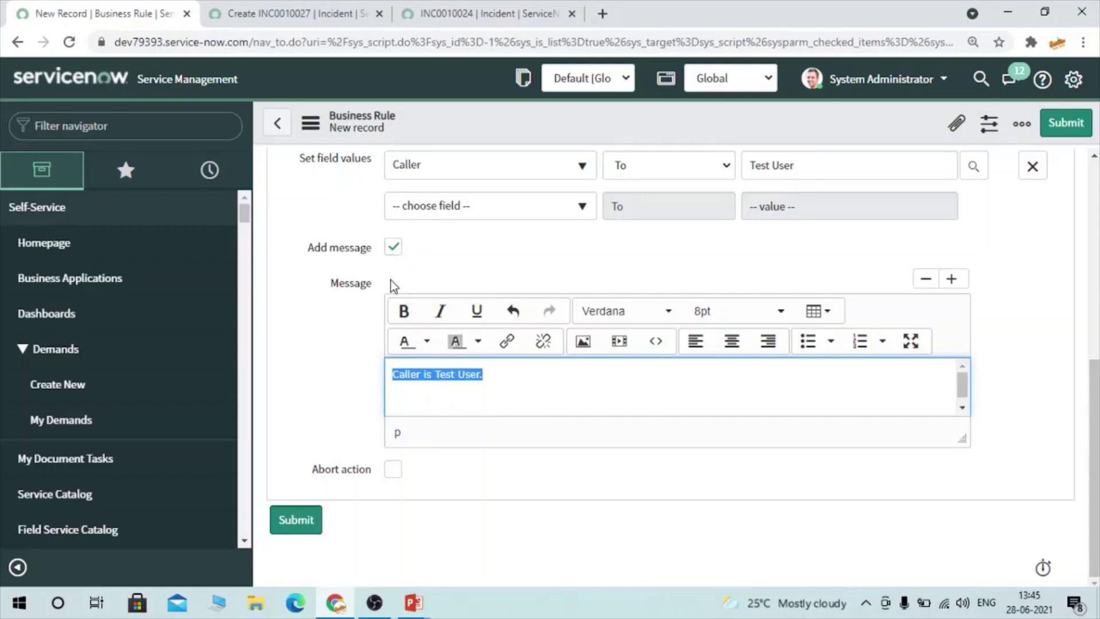
scroll(484, 280, up, 4)
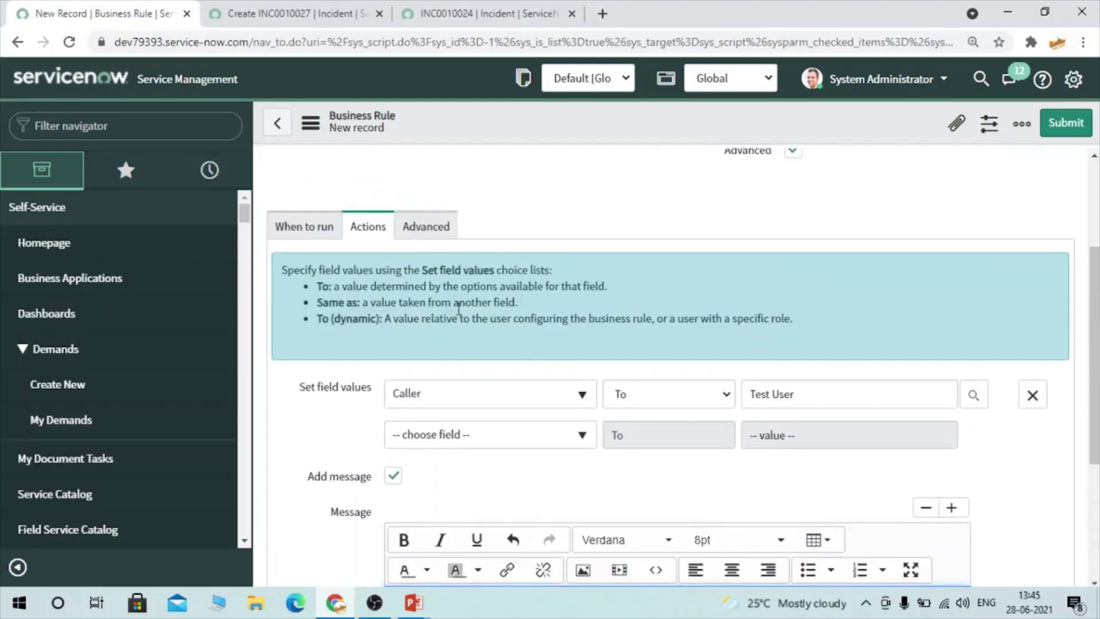
click(424, 225)
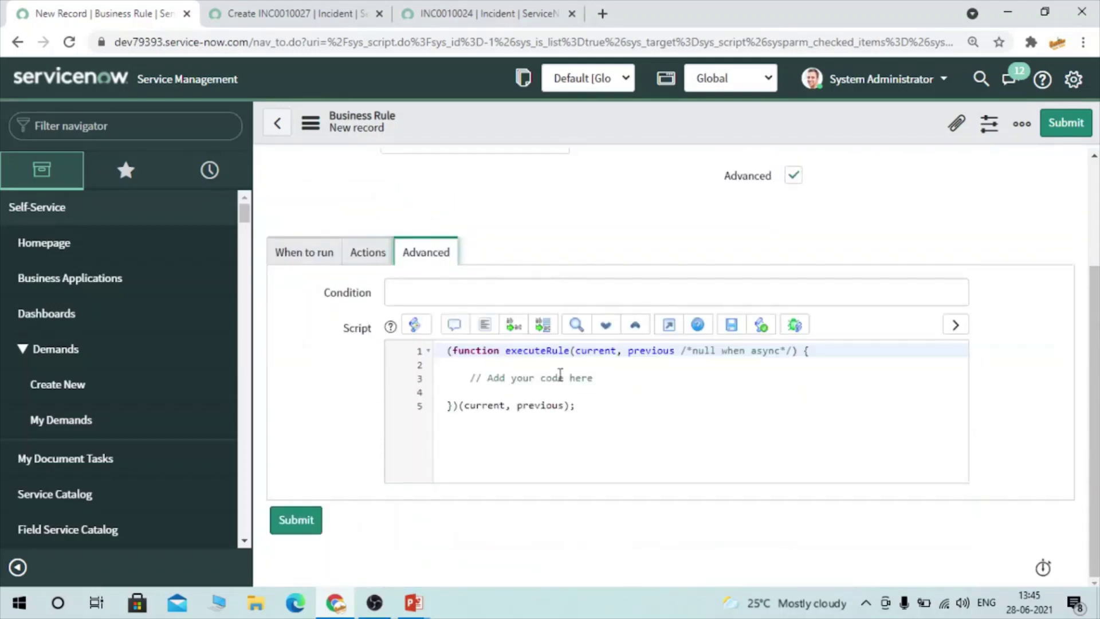
Step: Replace script line 3 with current.caller_id=''; after checking the Caller field name
drag(603, 378, 448, 378)
text(c)
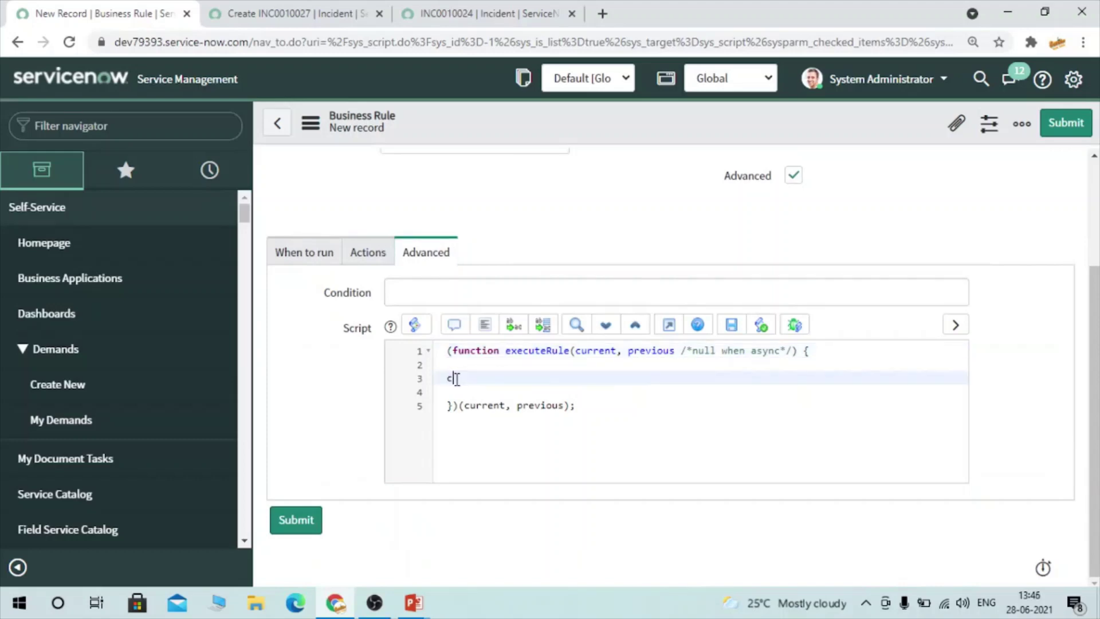
text(urrent.caller_id)
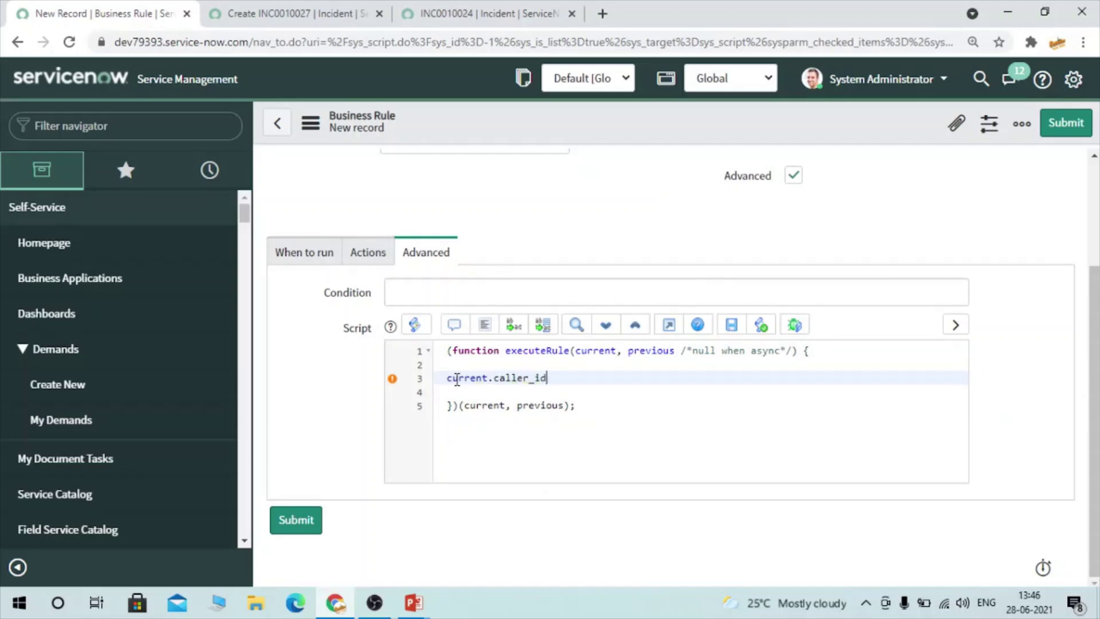
click(494, 8)
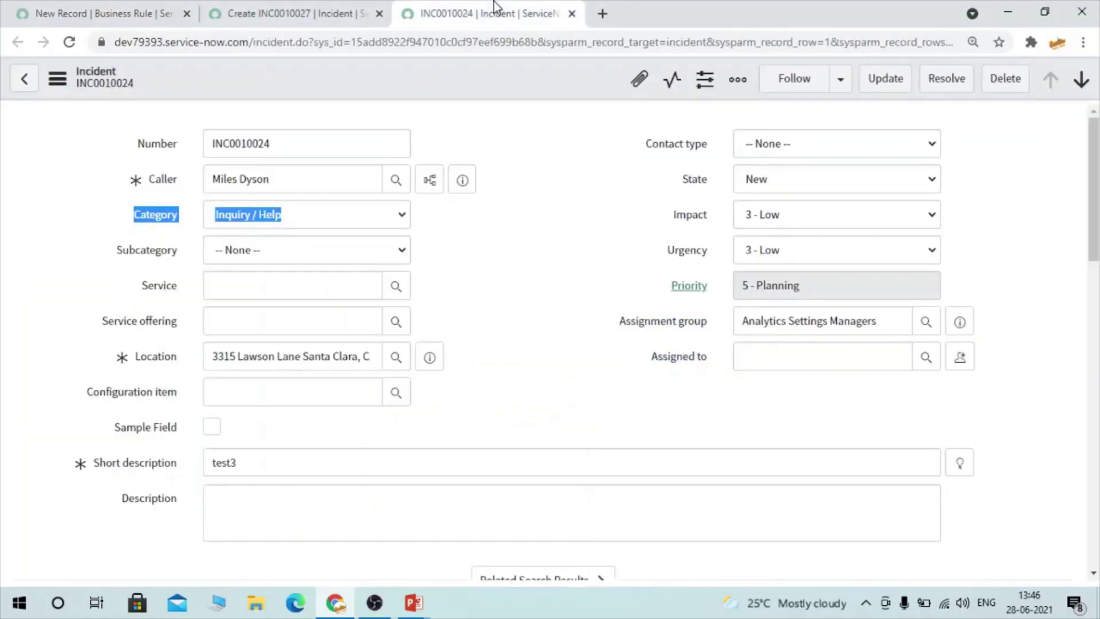
click(159, 180)
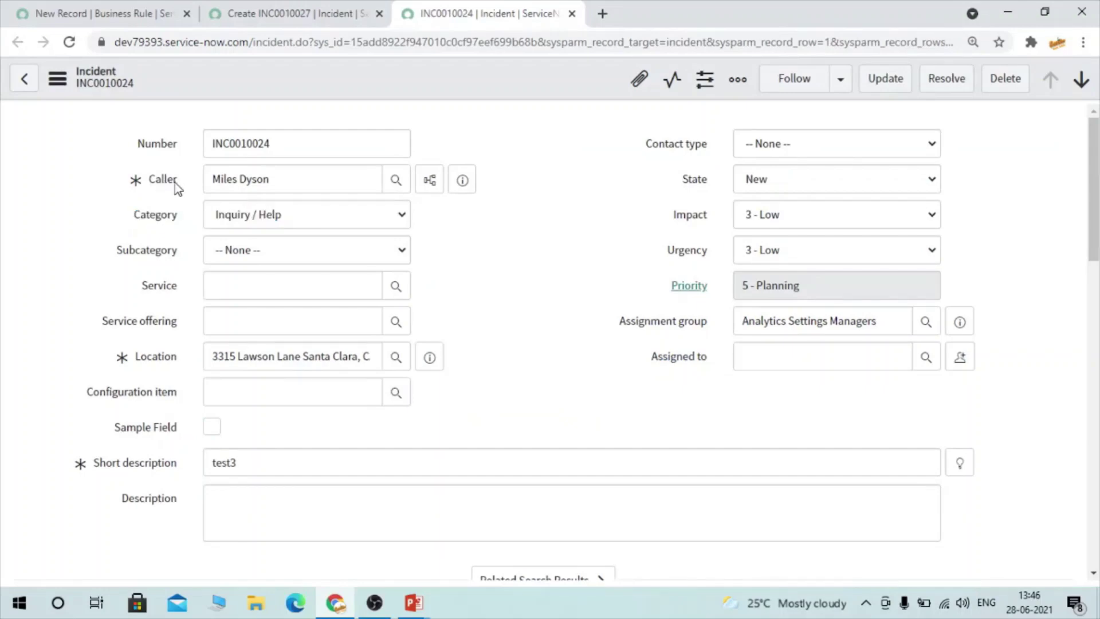
right_click(175, 182)
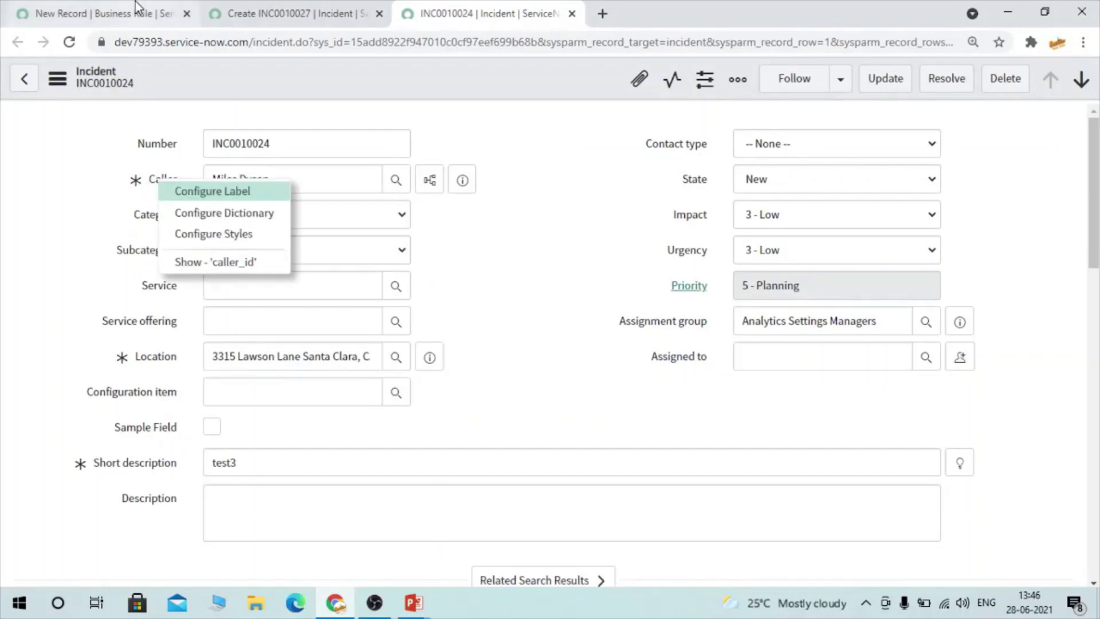
click(199, 16)
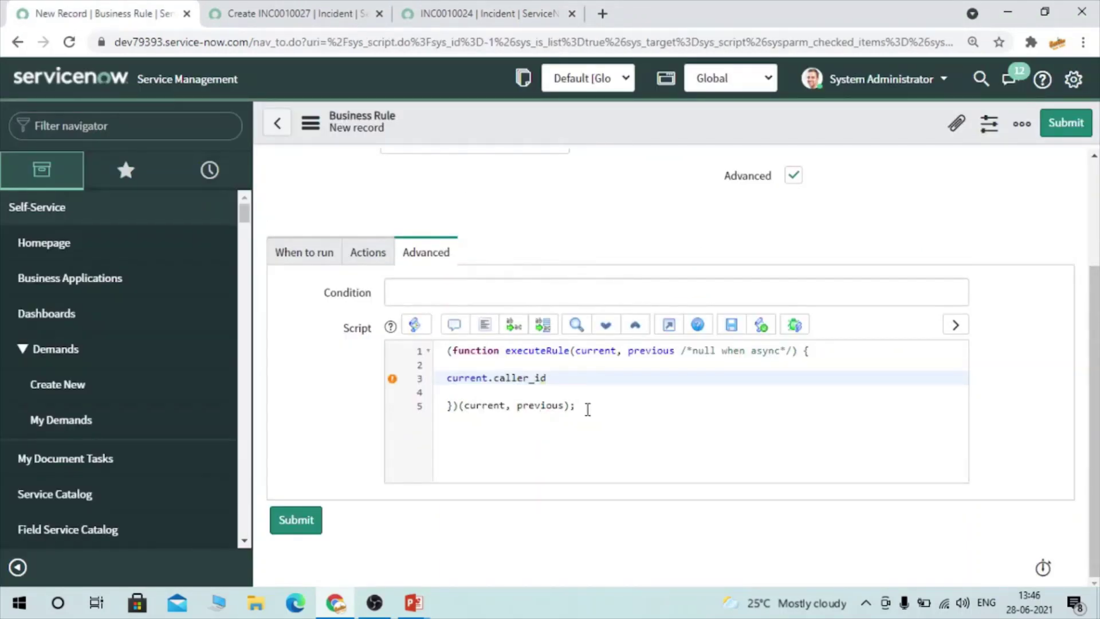
text(='')
triple_click(474, 382)
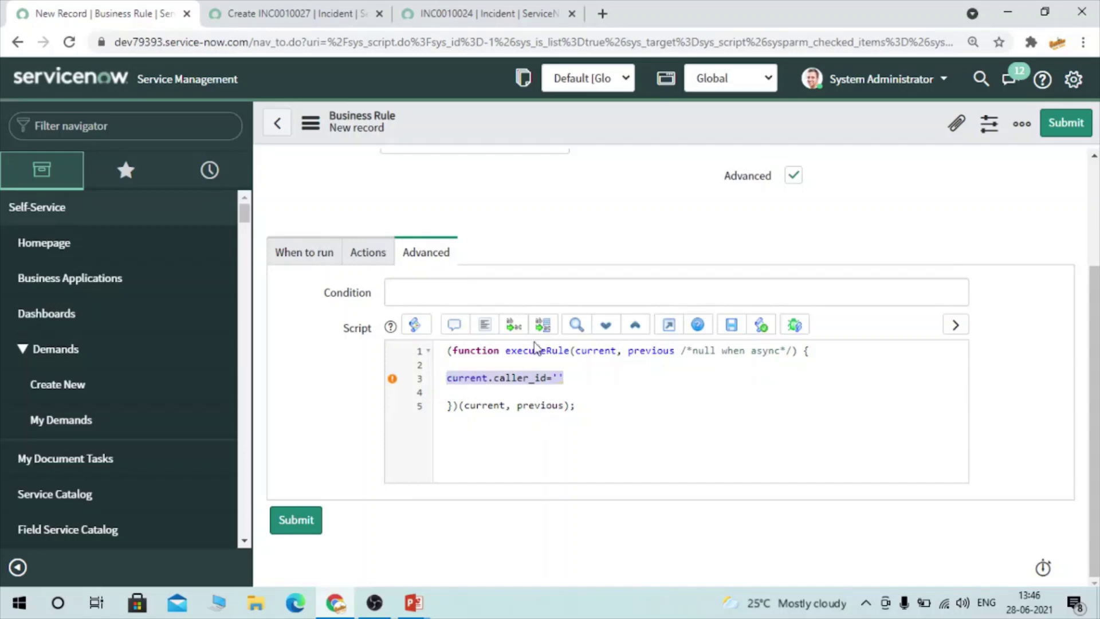
click(588, 389)
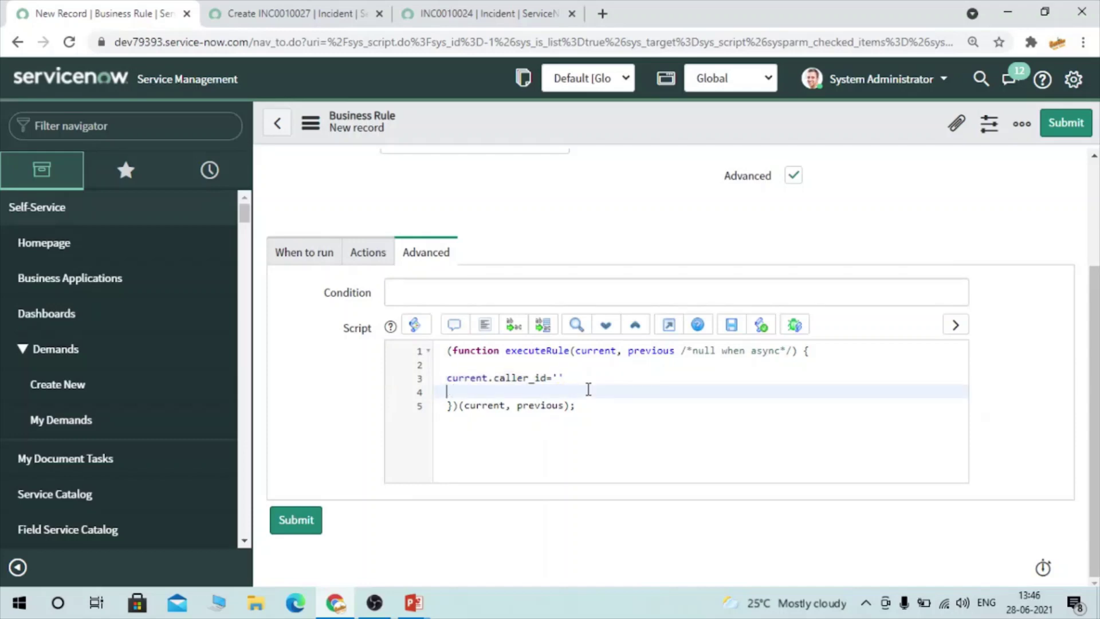
key(BackSpace)
text(;)
key(Return)
Step: Review the Caller action and 'Caller is Test User.' message, then recheck the caller_id line
click(362, 265)
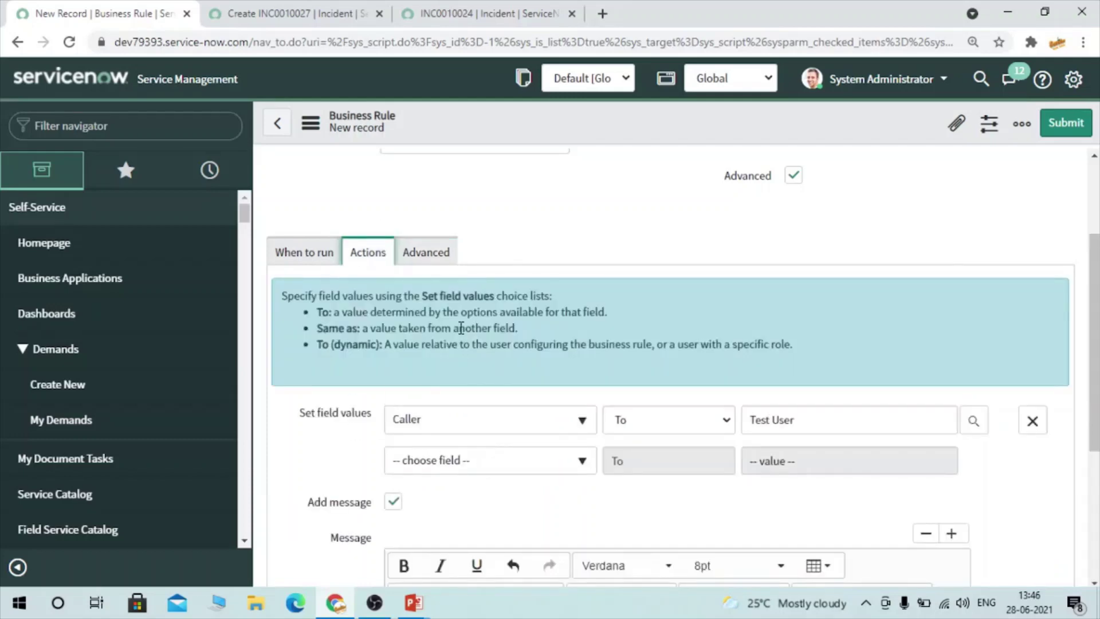
scroll(489, 422, down, 2)
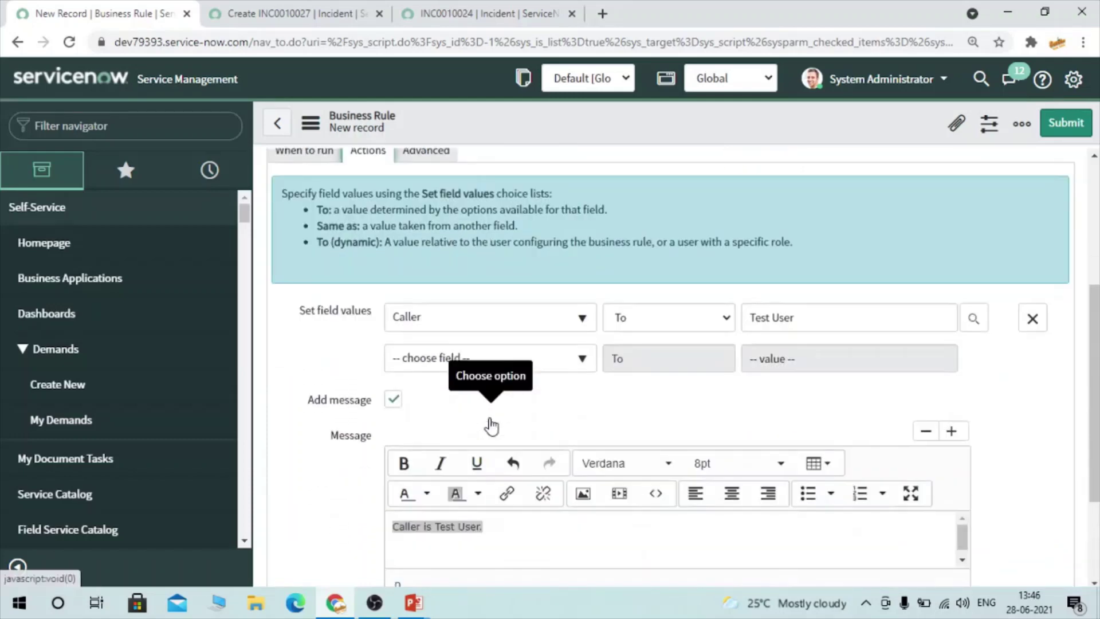
drag(543, 486, 307, 491)
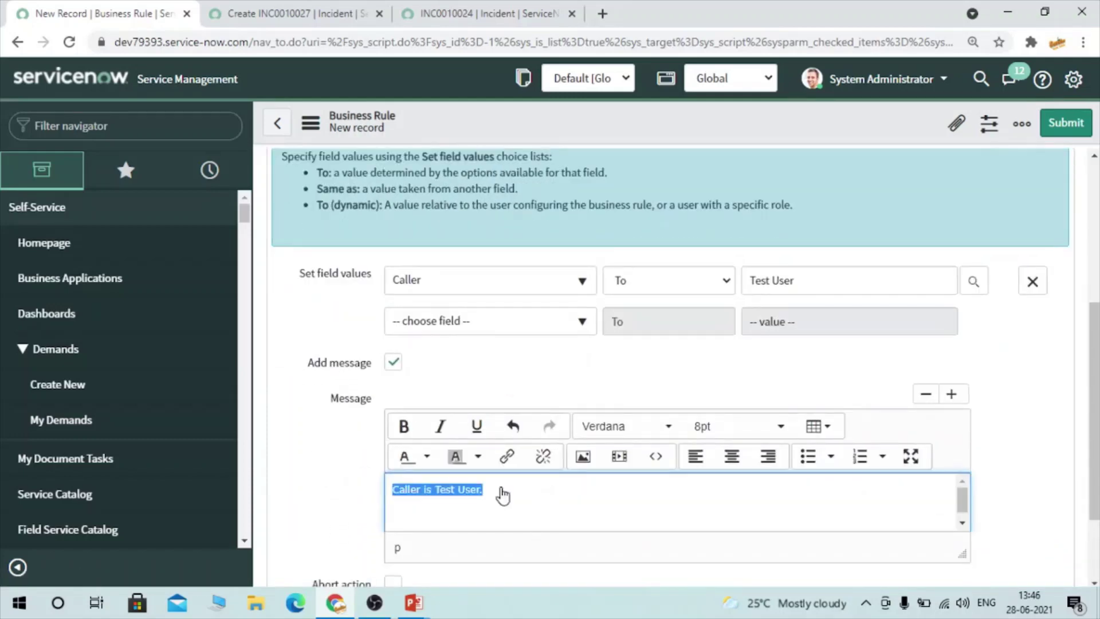
click(497, 511)
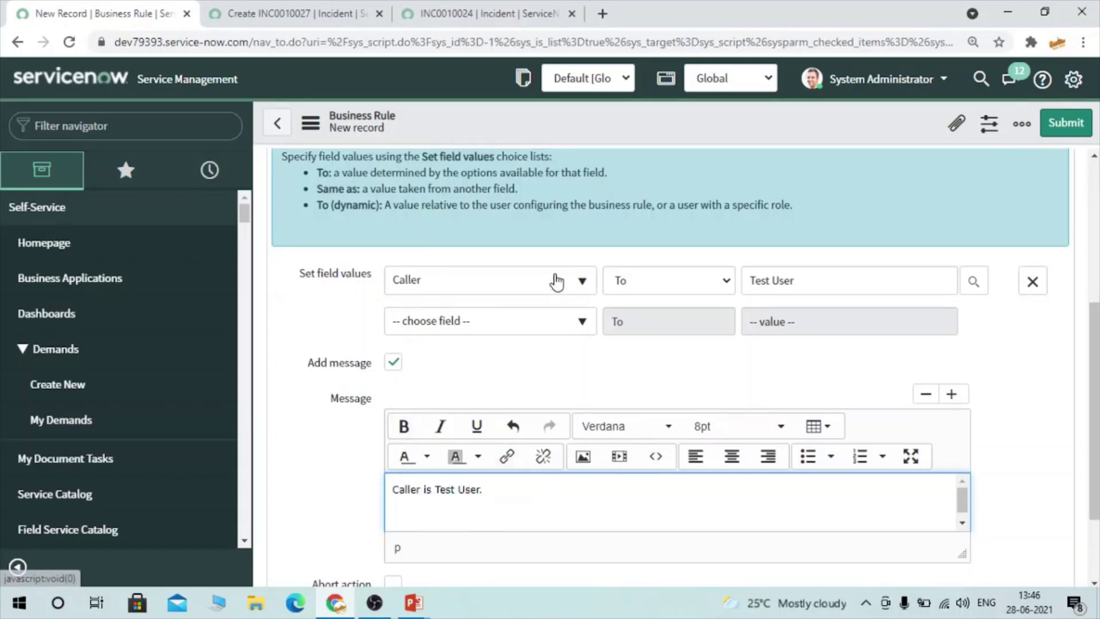
scroll(554, 280, up, 5)
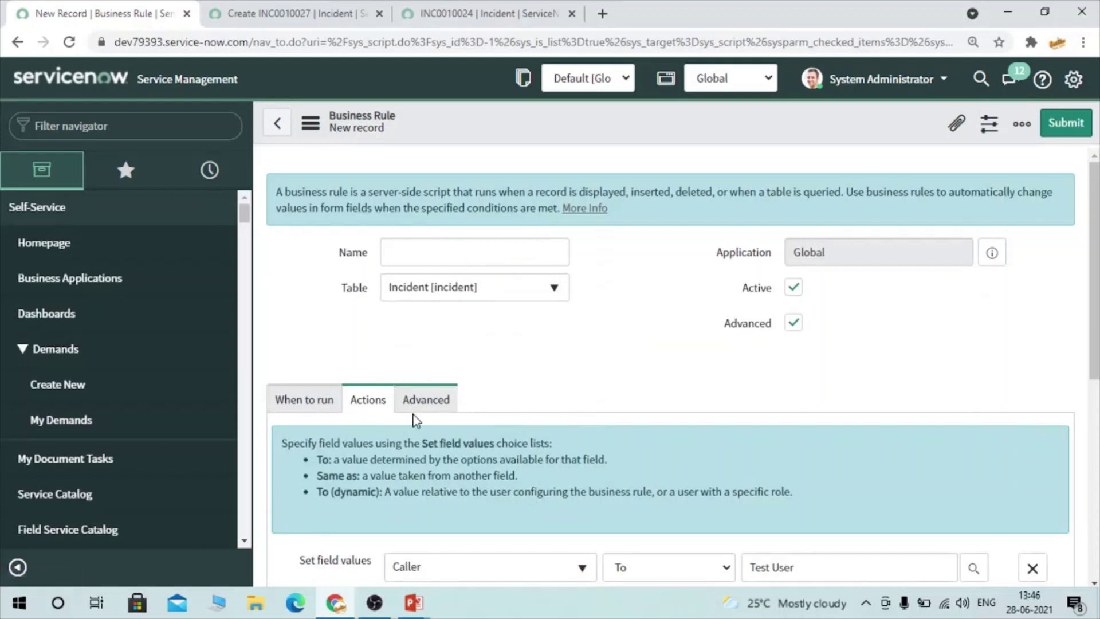
click(427, 400)
scroll(573, 458, down, 3)
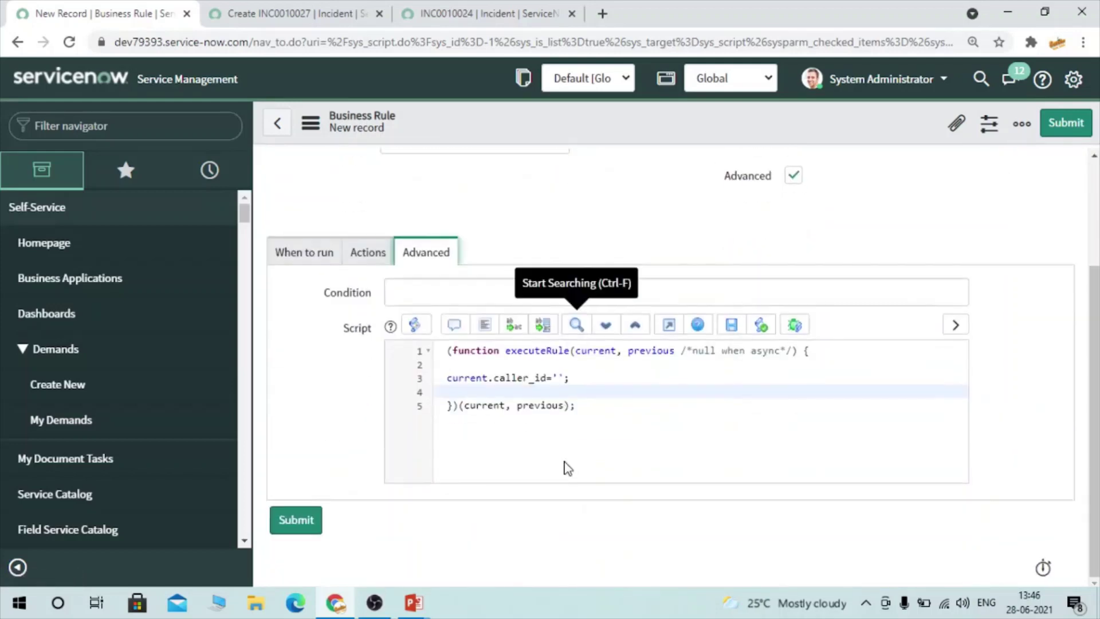
drag(466, 390, 435, 382)
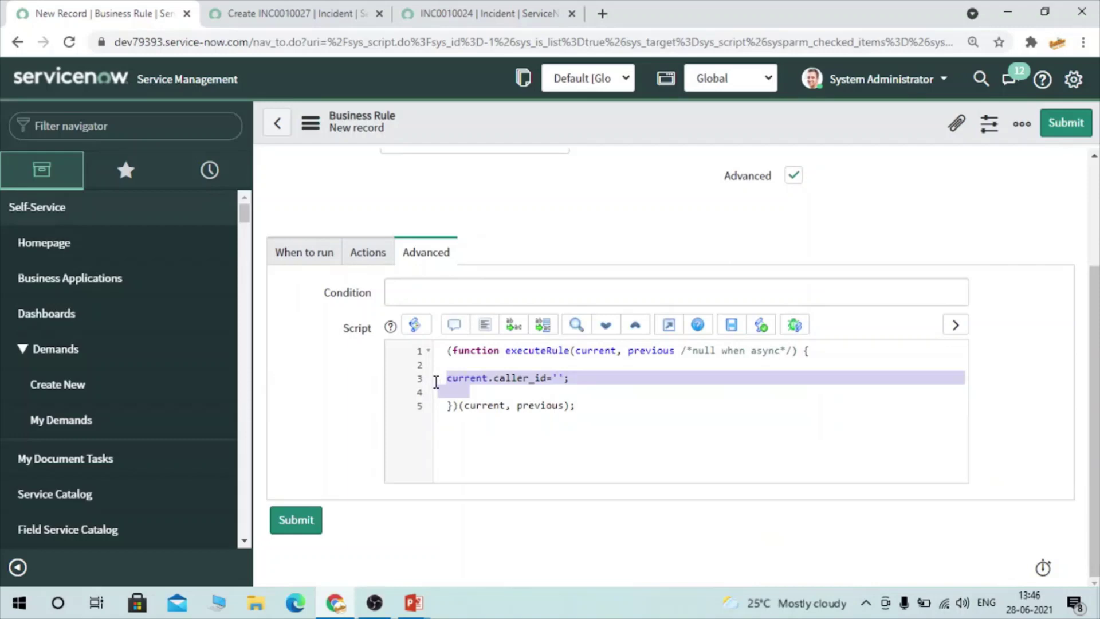
click(467, 15)
Step: Open INC0010024's caller user record in a new tab from the Caller preview
click(618, 263)
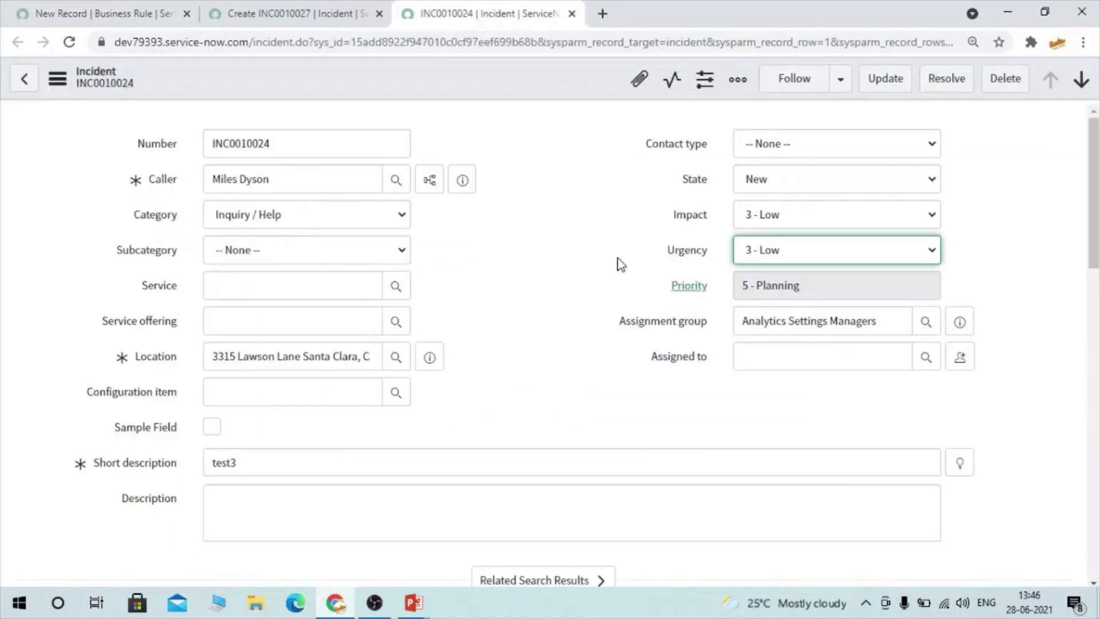
triple_click(291, 174)
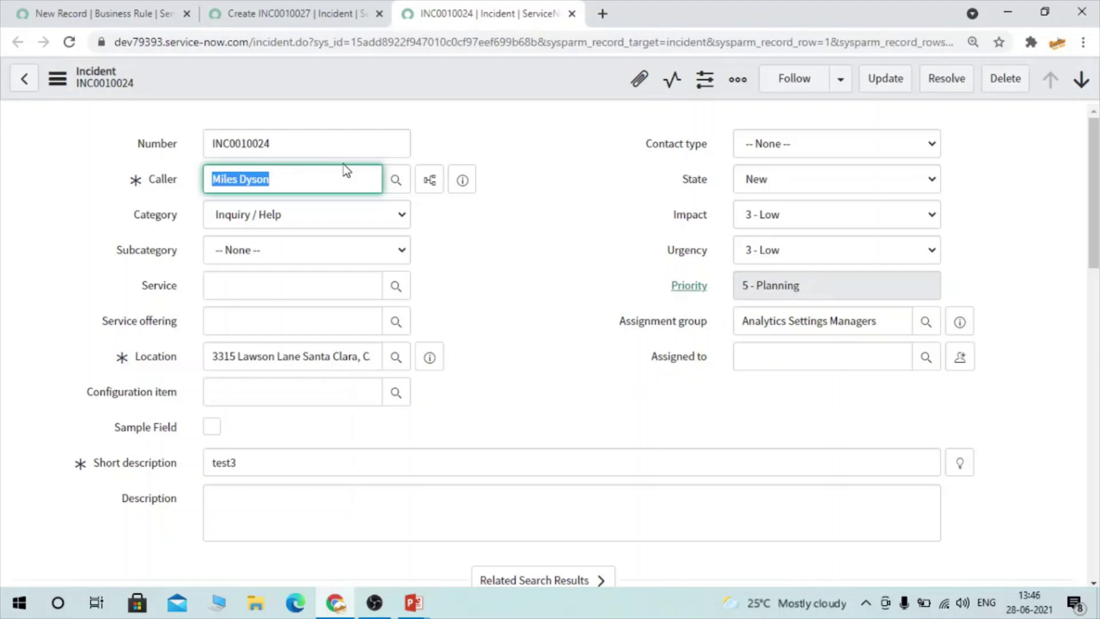
click(472, 181)
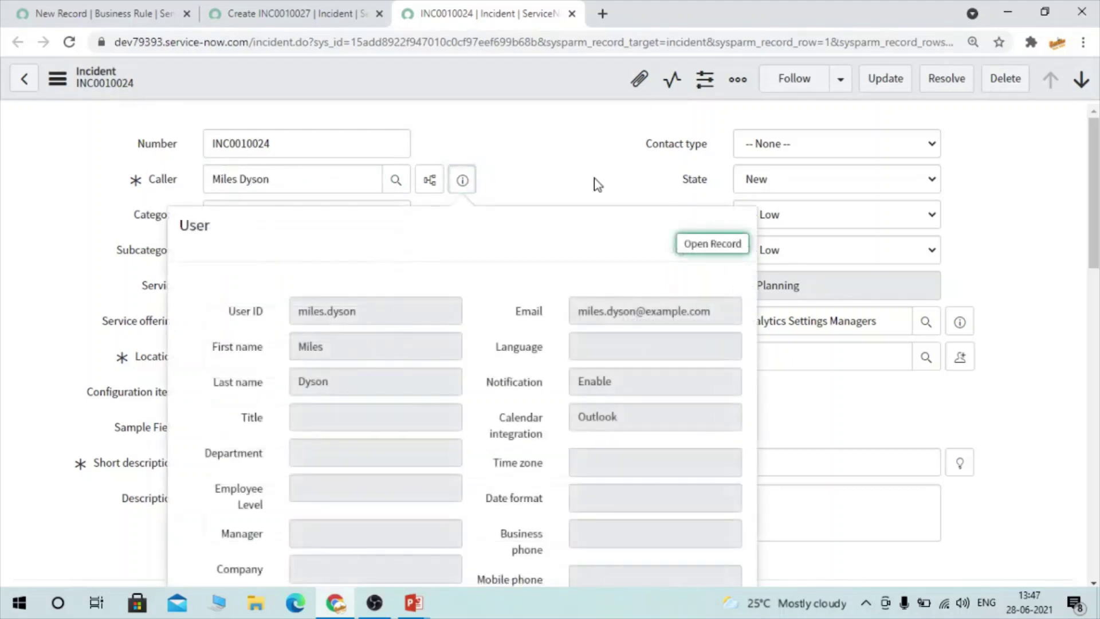
right_click(701, 248)
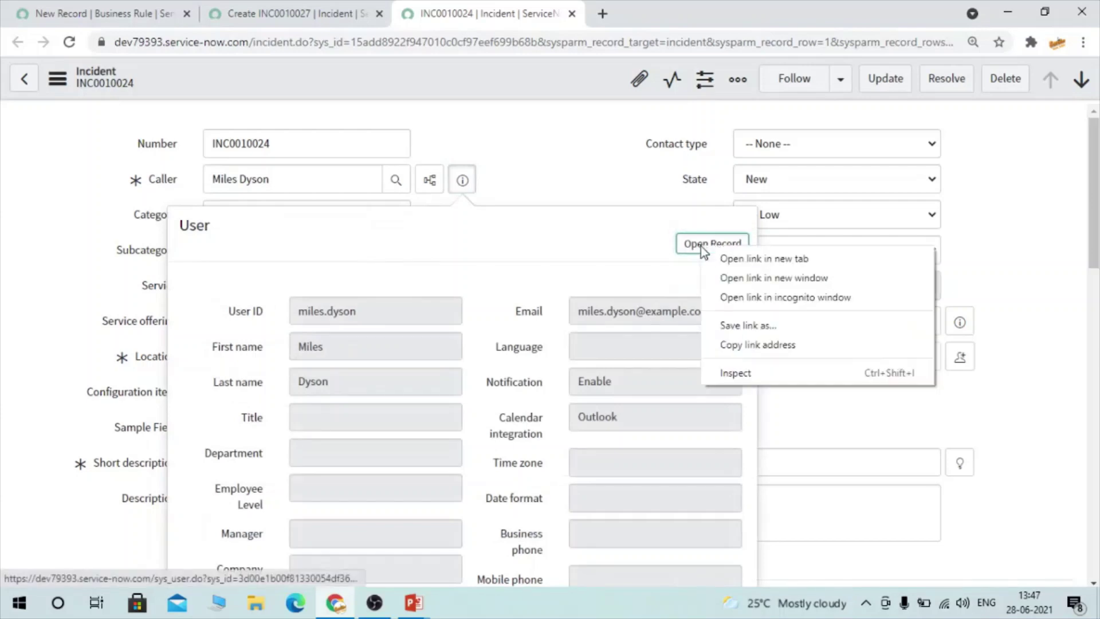
click(734, 256)
click(630, 169)
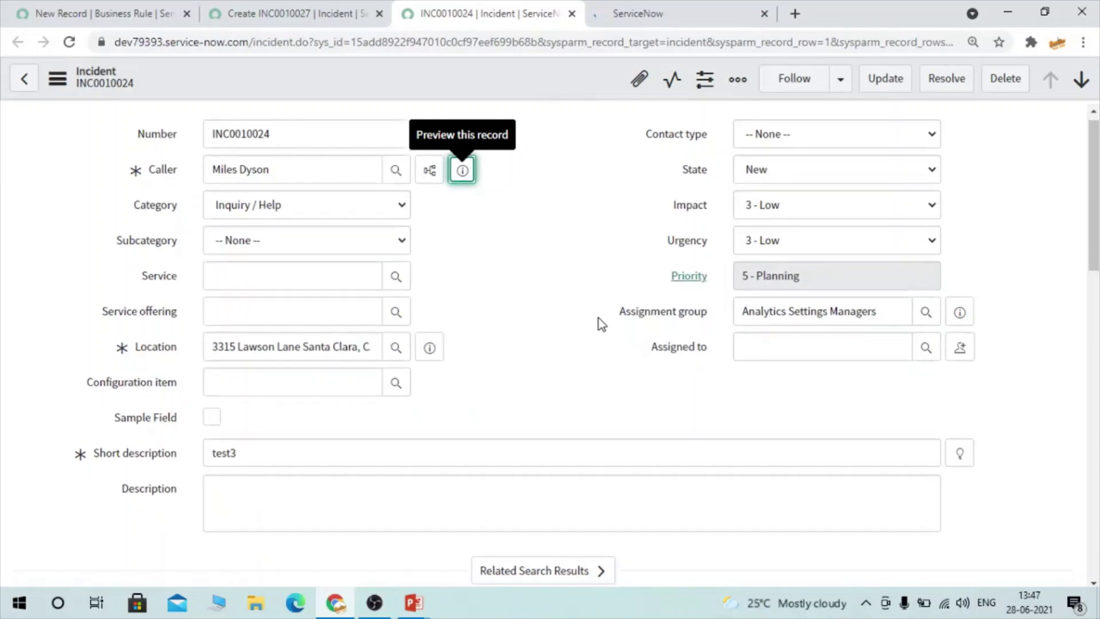
scroll(599, 318, down, 5)
scroll(643, 395, up, 5)
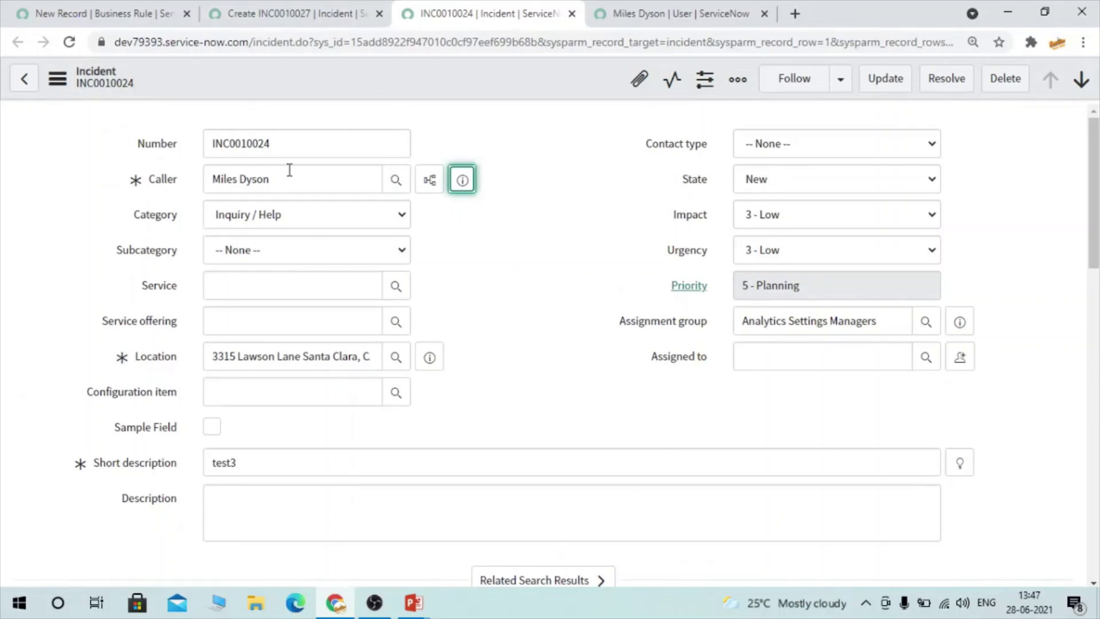
drag(292, 171, 218, 175)
Step: Inspect the caller's Department and Manager fields, then return to the business rule script
click(645, 10)
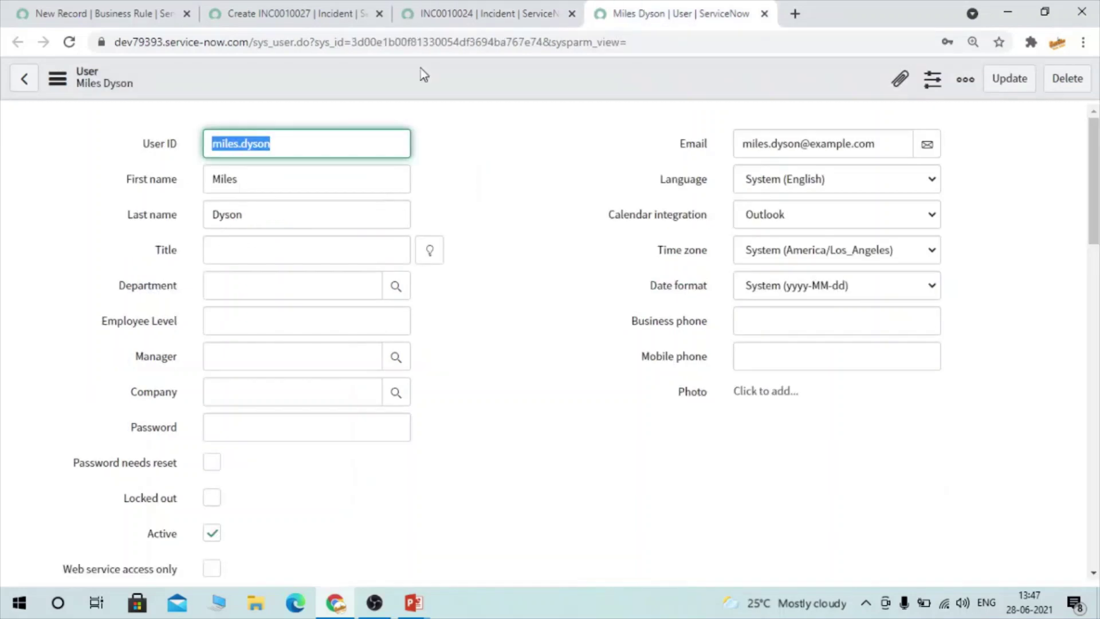
click(496, 8)
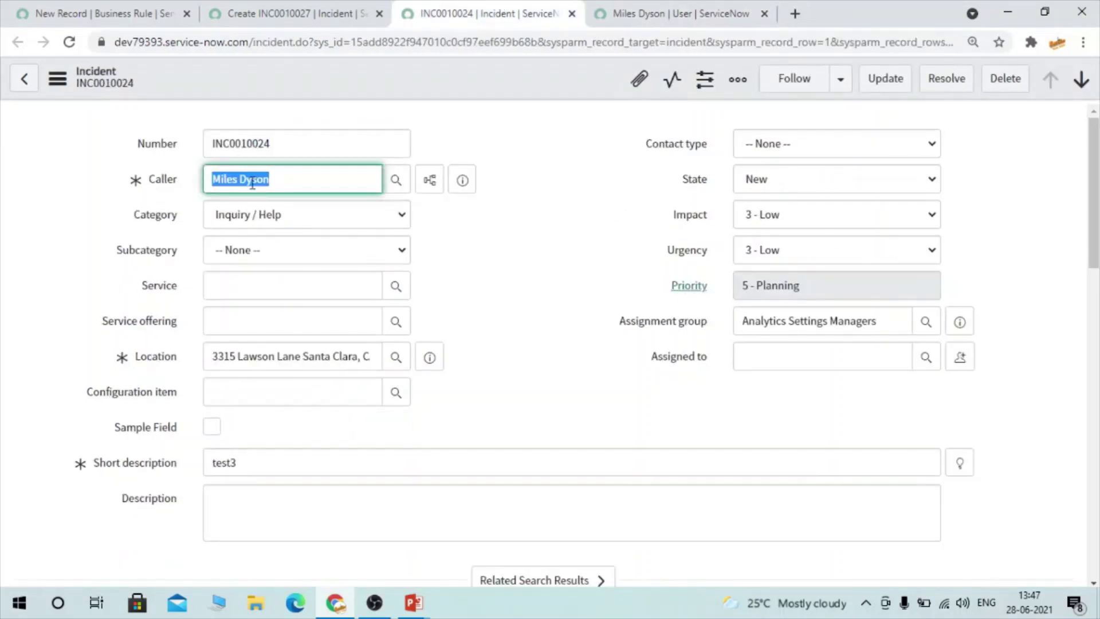
click(647, 7)
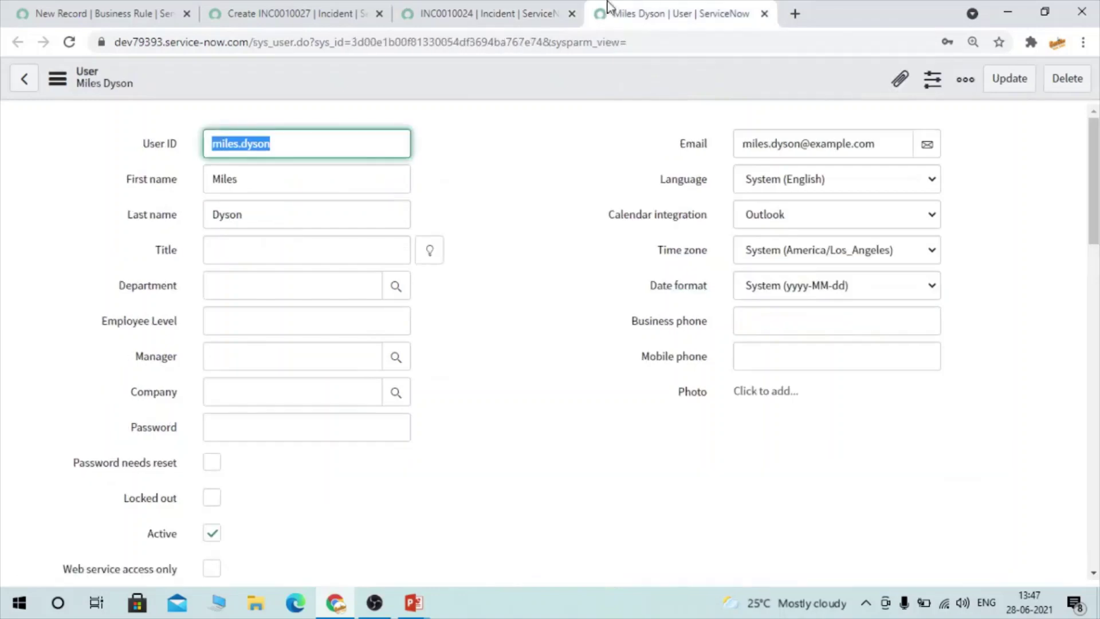
click(174, 291)
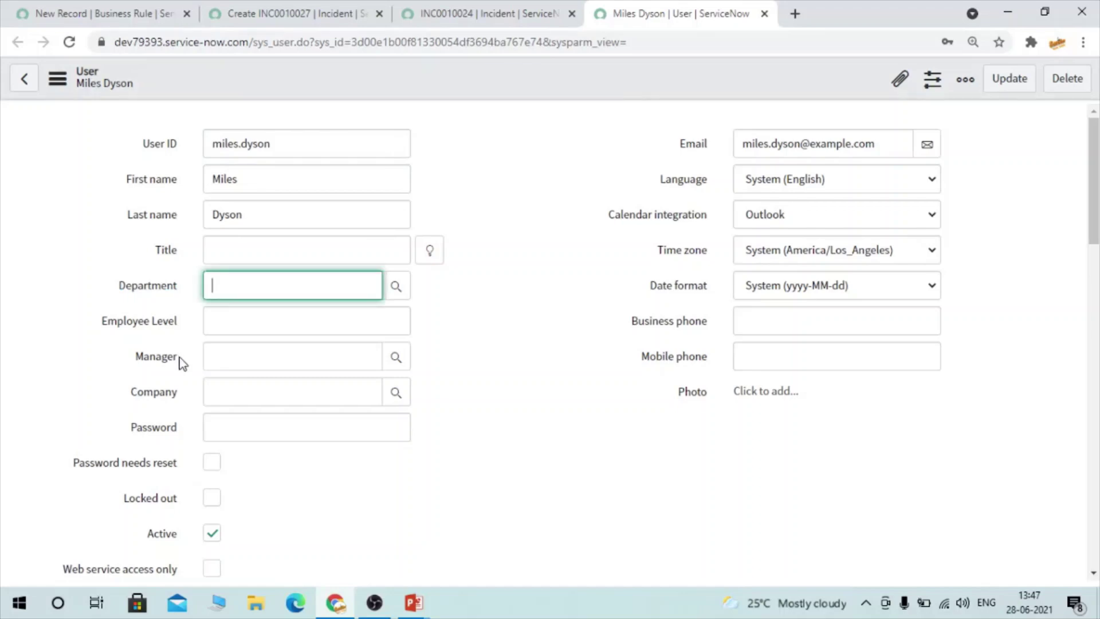
drag(179, 358, 100, 349)
click(156, 356)
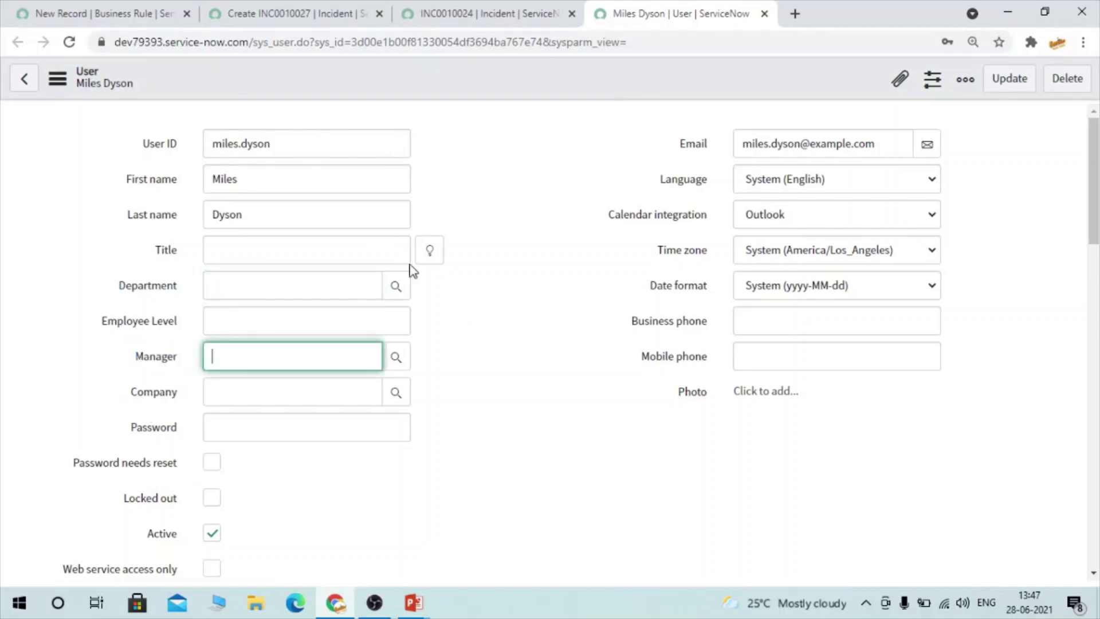
click(480, 1)
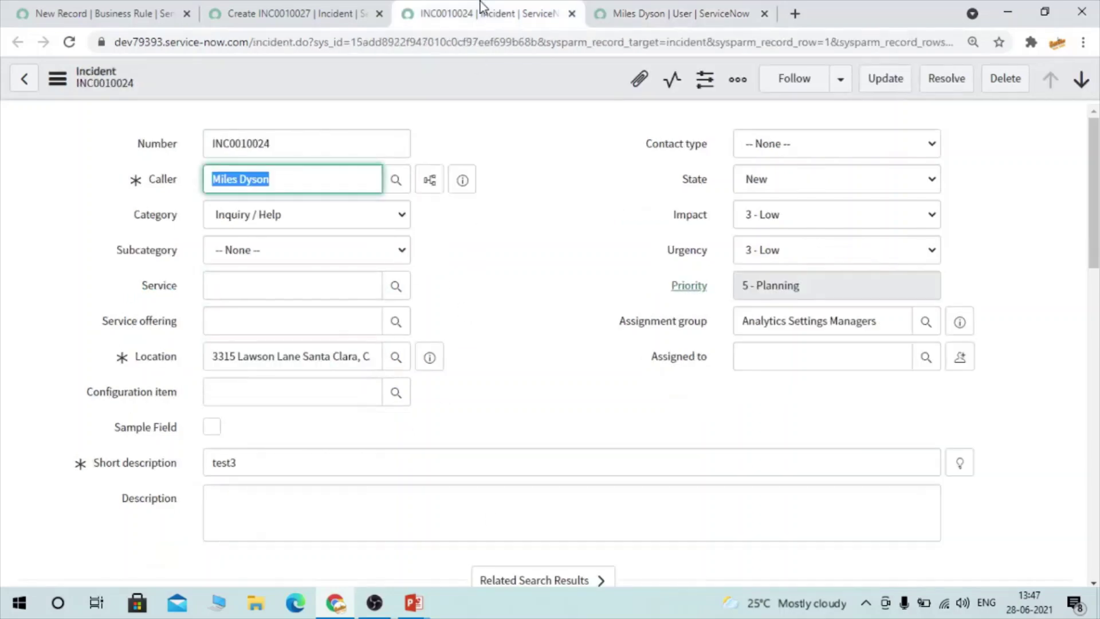
click(355, 15)
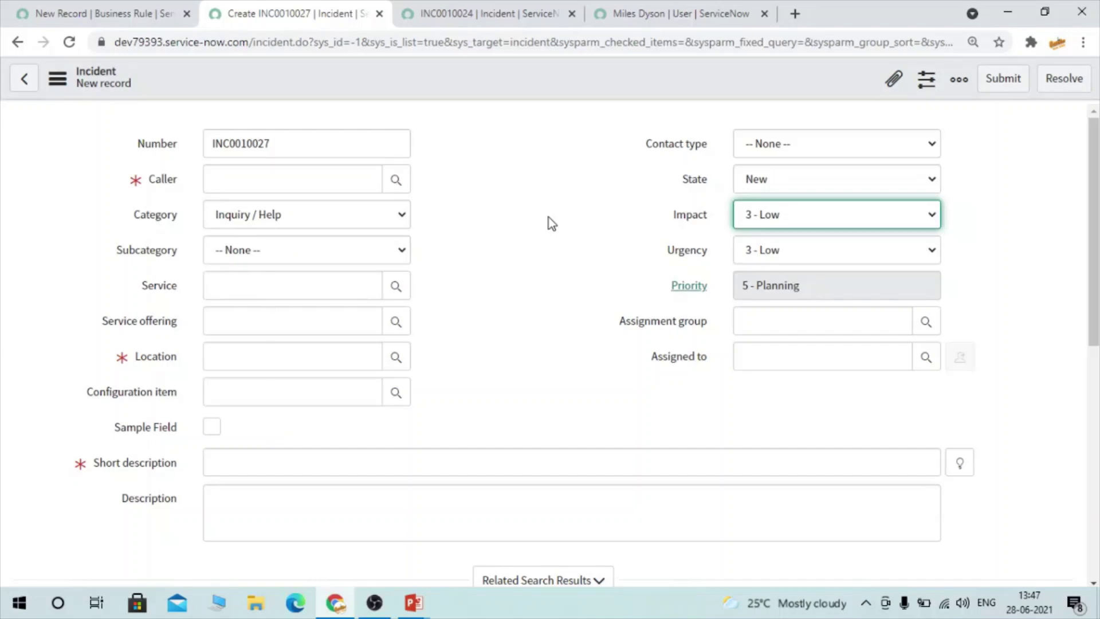
click(48, 9)
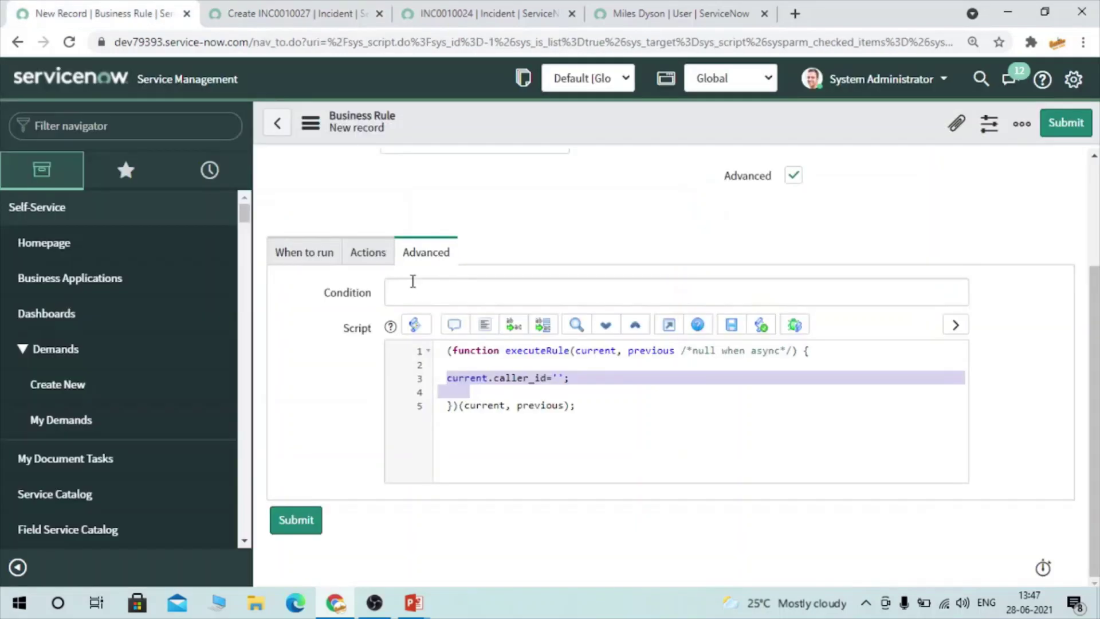
Step: Name the rule test_BR and delete the caller_id line from its script
scroll(412, 280, up, 3)
click(407, 253)
text(test)
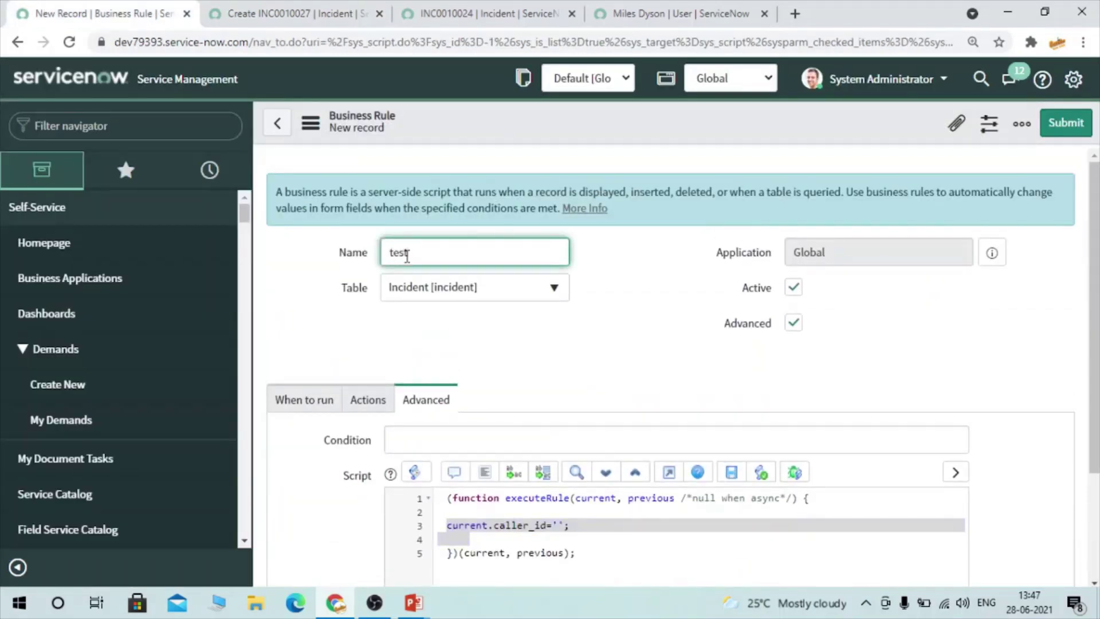
text(_BR)
scroll(586, 473, down, 2)
click(586, 376)
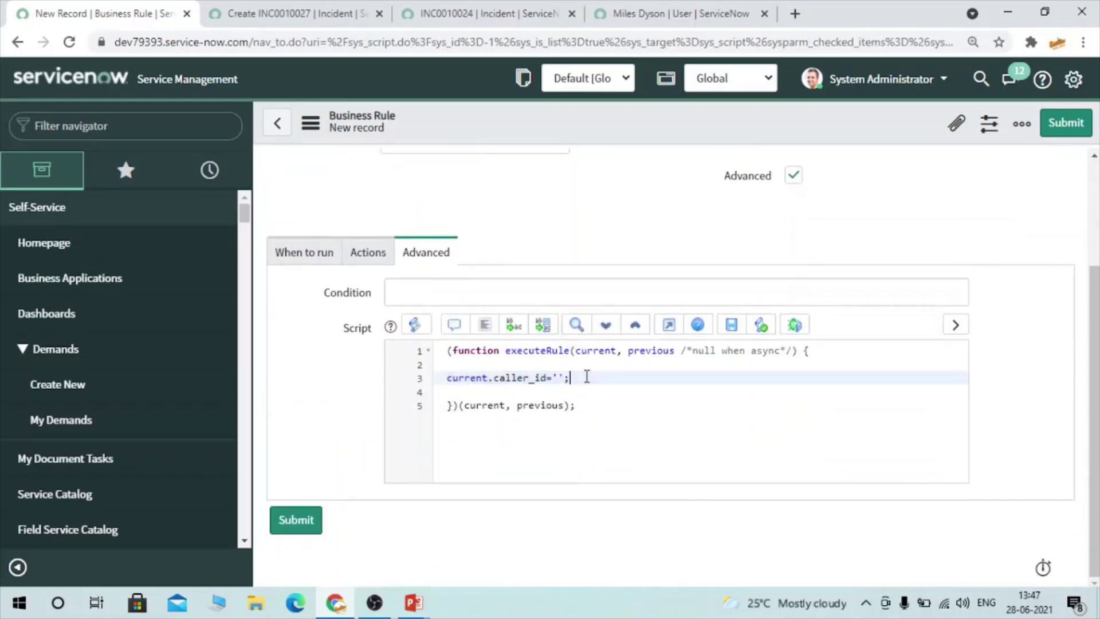
drag(587, 377, 441, 378)
key(BackSpace)
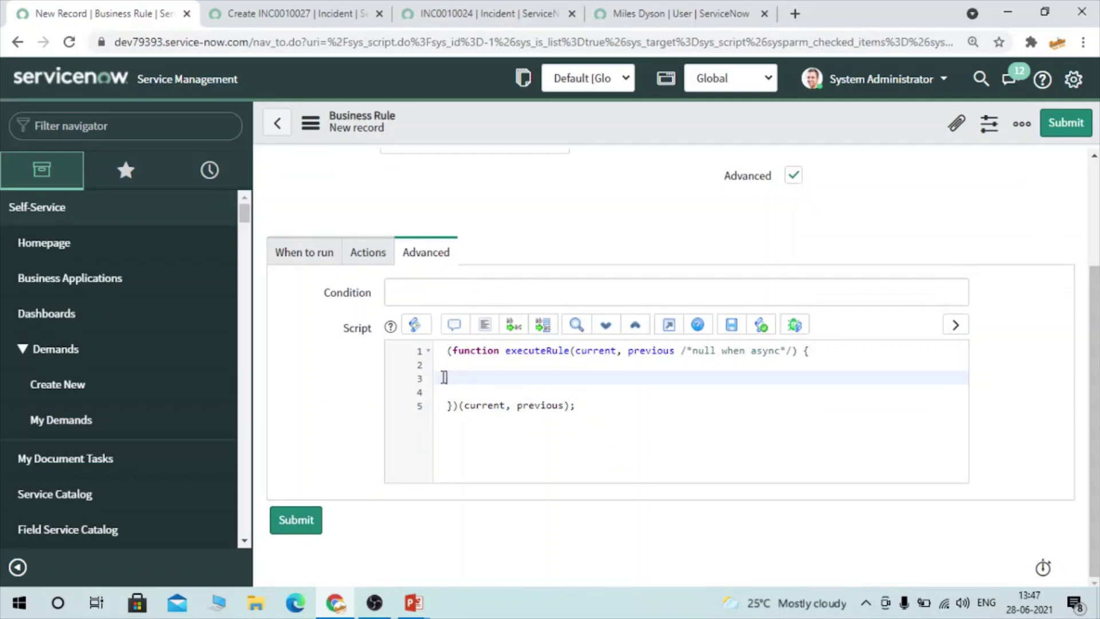
Step: Save test_BR from the form header menu and go back to new incident INC0010027
click(361, 254)
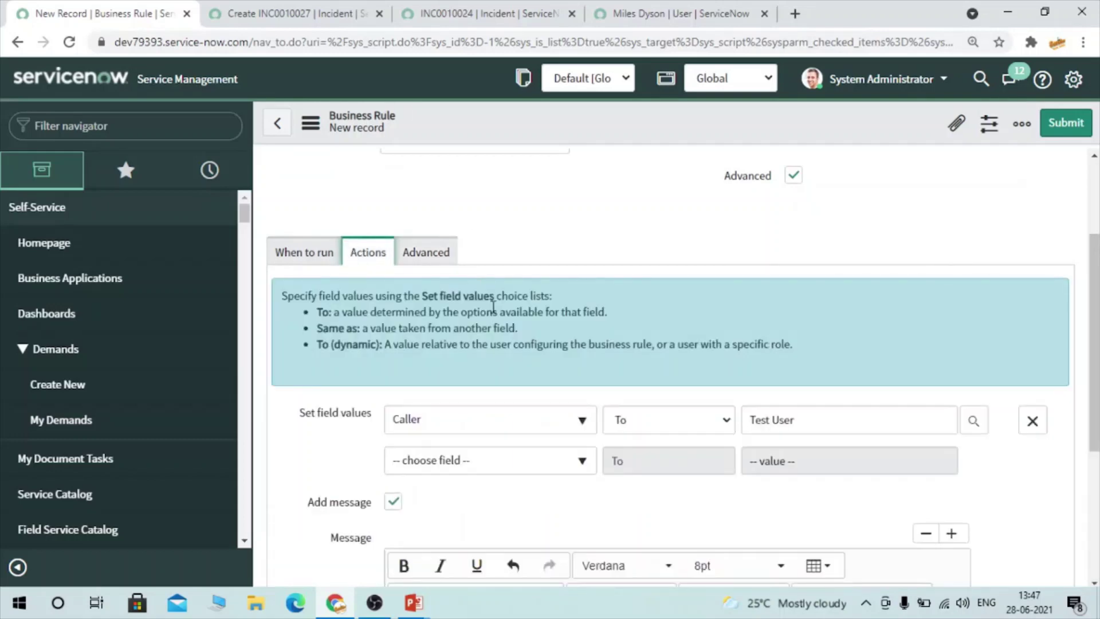
scroll(566, 417, down, 4)
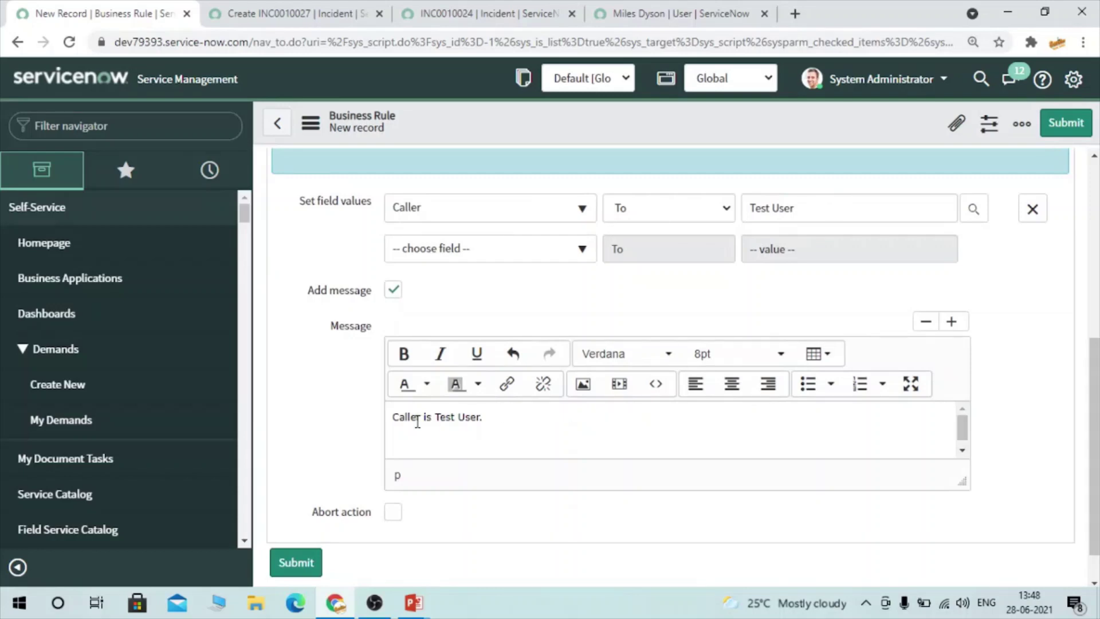
drag(545, 414, 343, 430)
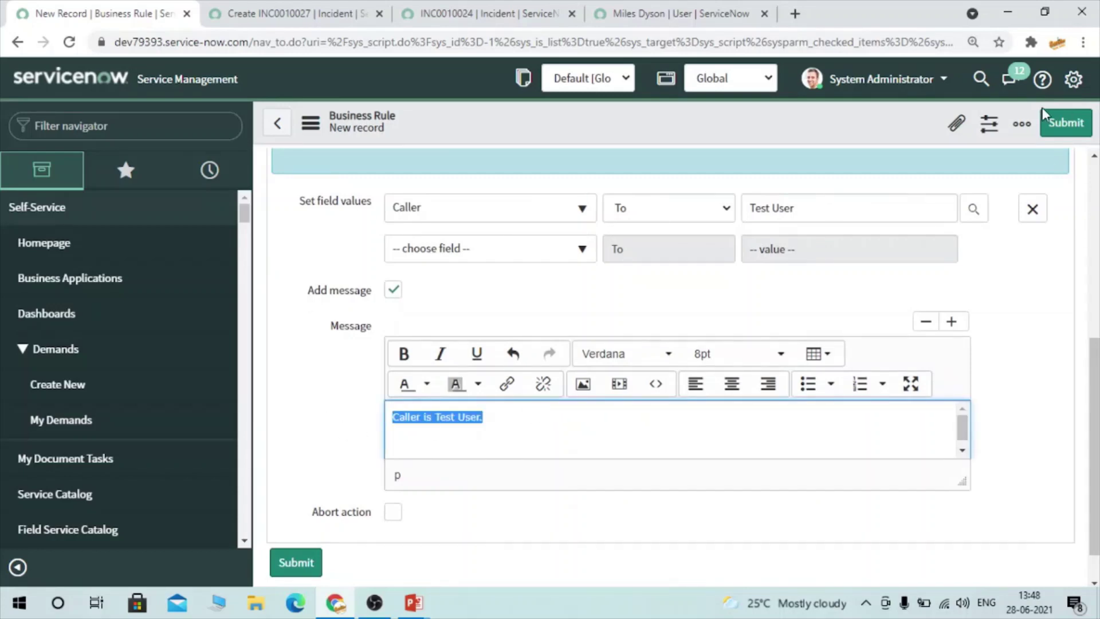
right_click(918, 131)
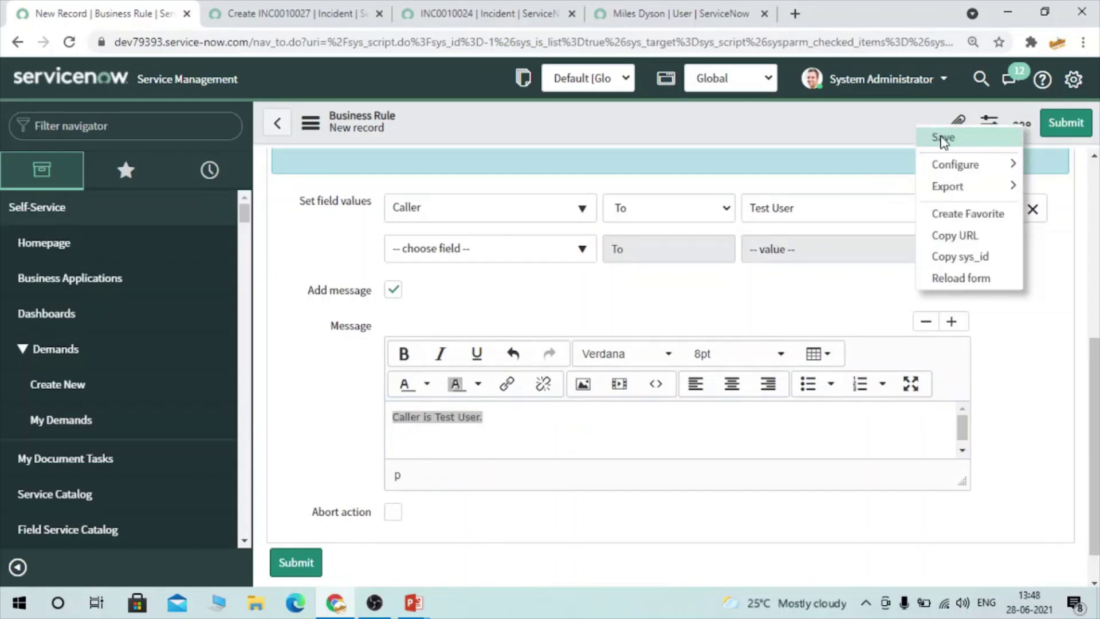
click(962, 148)
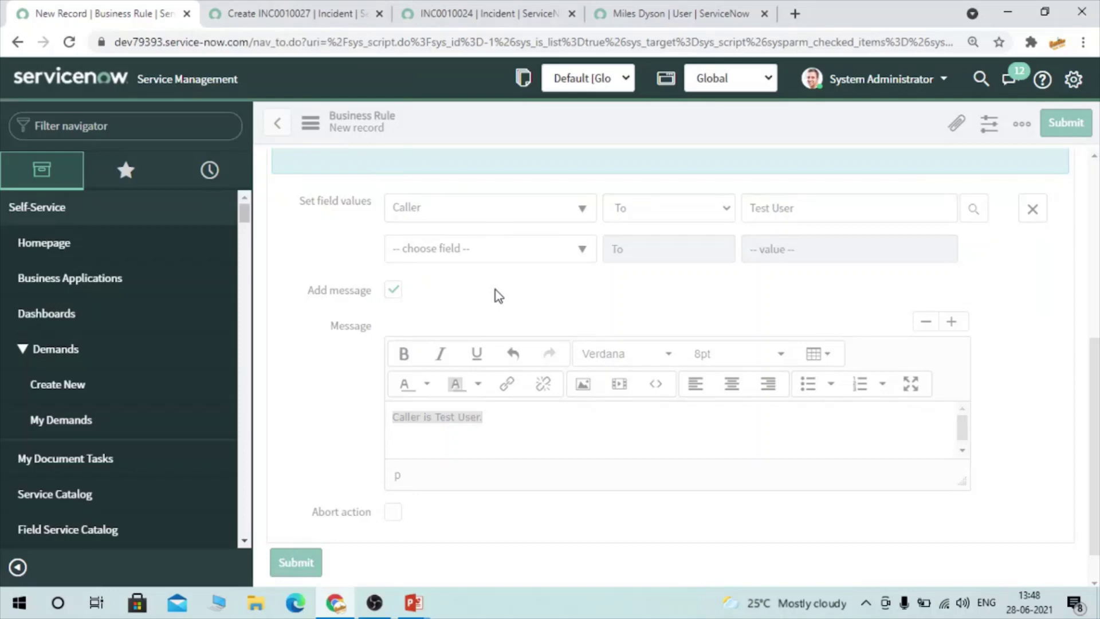
scroll(462, 265, up, 5)
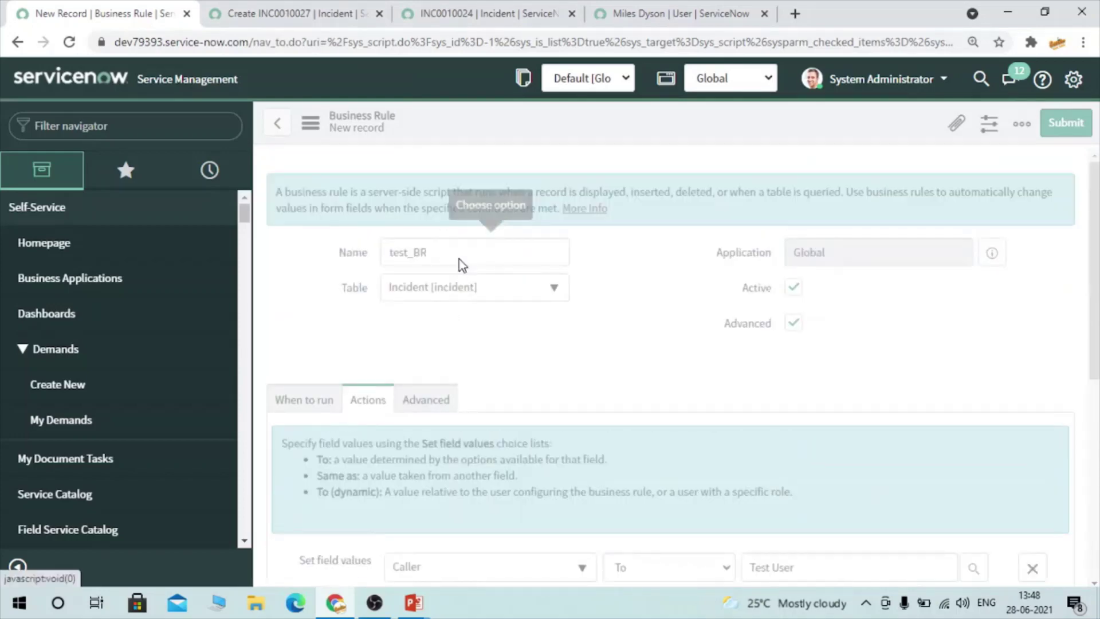
click(308, 17)
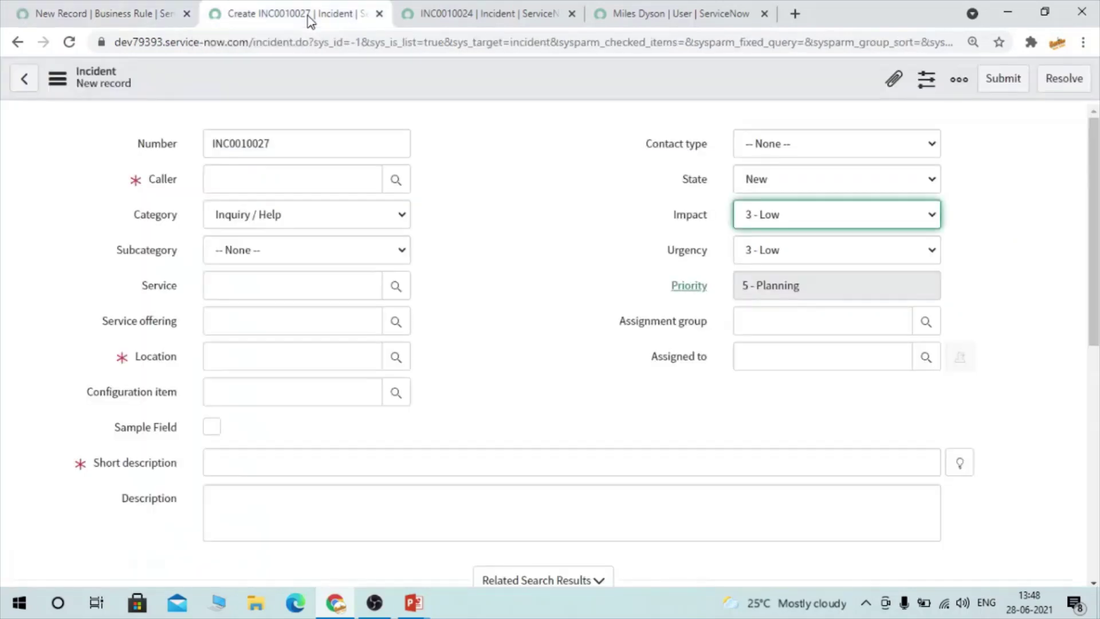
Step: Reload the incident form and confirm Caller is Test User with the 'Caller is Test User.' message
click(69, 43)
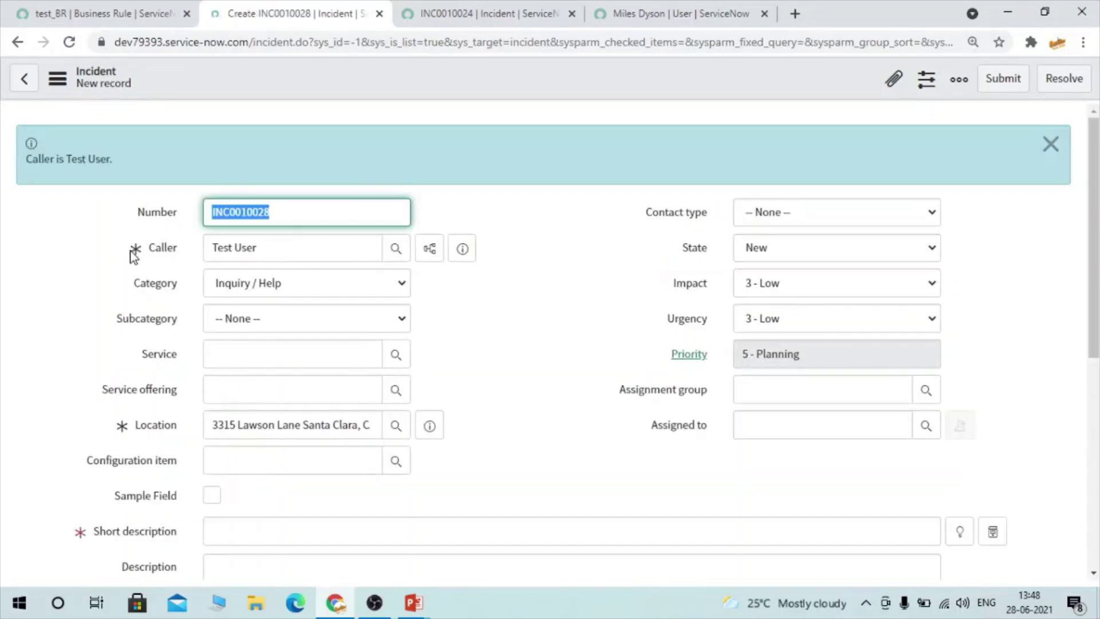
key(Tab)
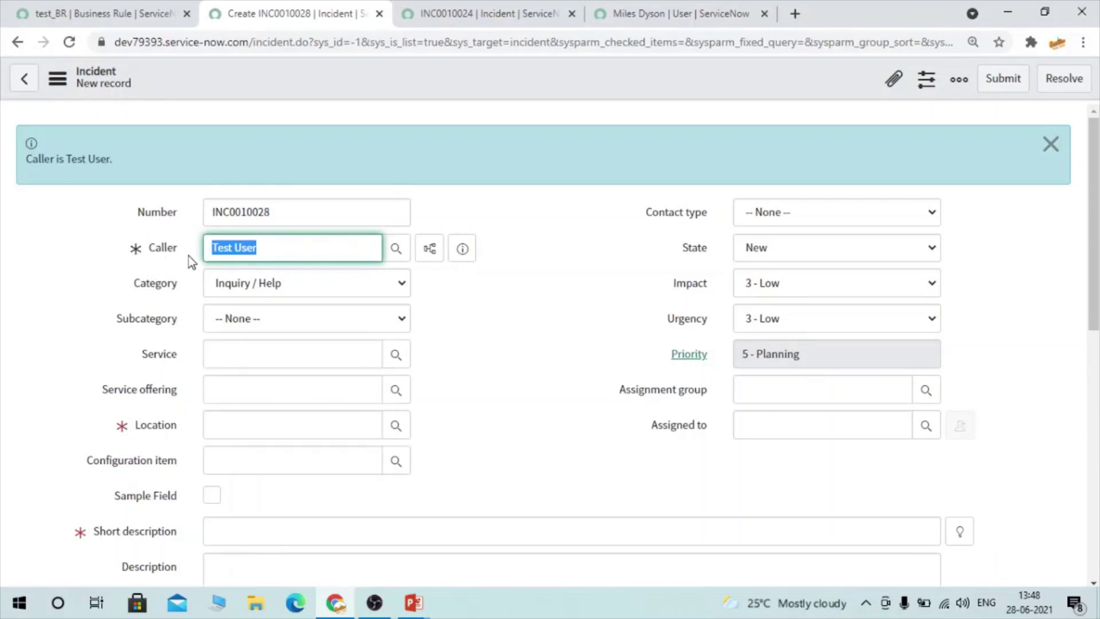
drag(188, 257, 119, 261)
click(116, 257)
drag(135, 163, 23, 170)
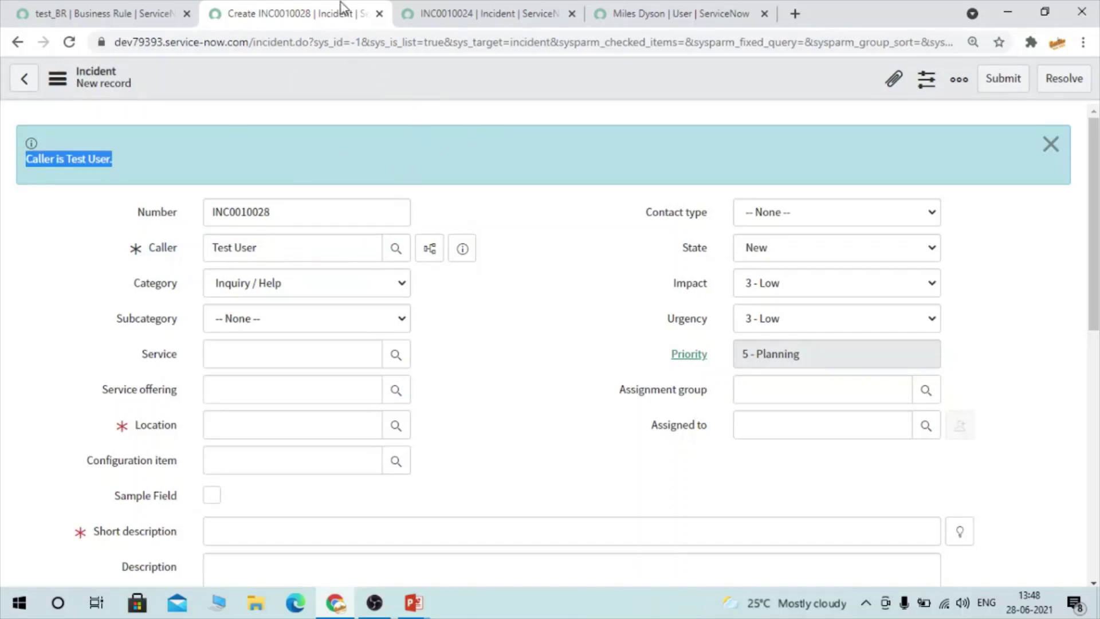
Step: Review test_BR's Set field values and Add message settings
click(109, 13)
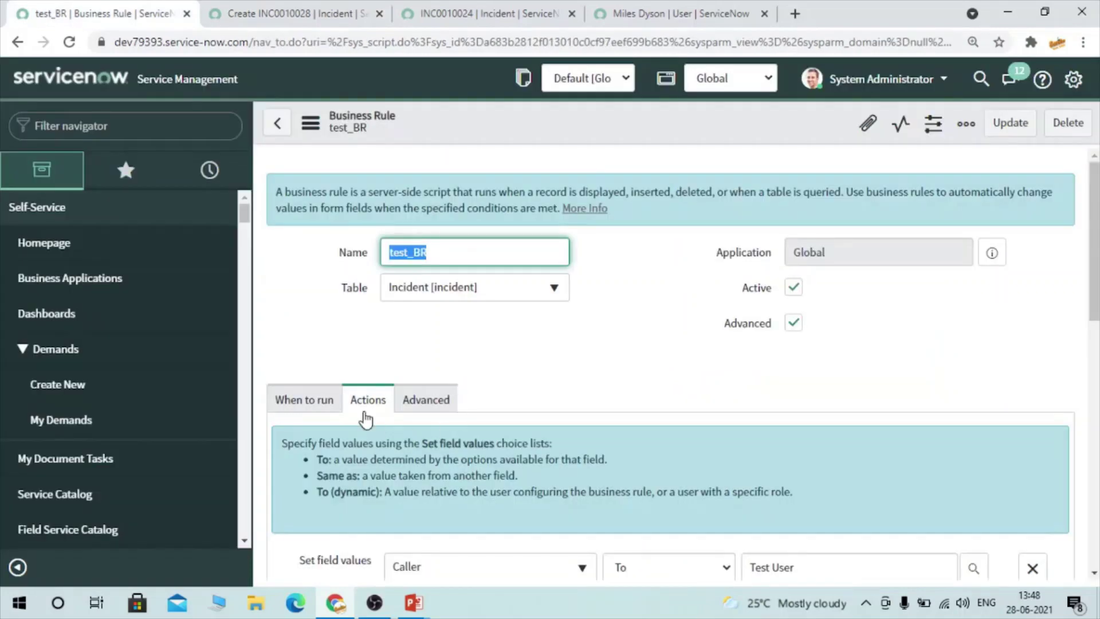
scroll(366, 419, down, 5)
drag(289, 320, 409, 318)
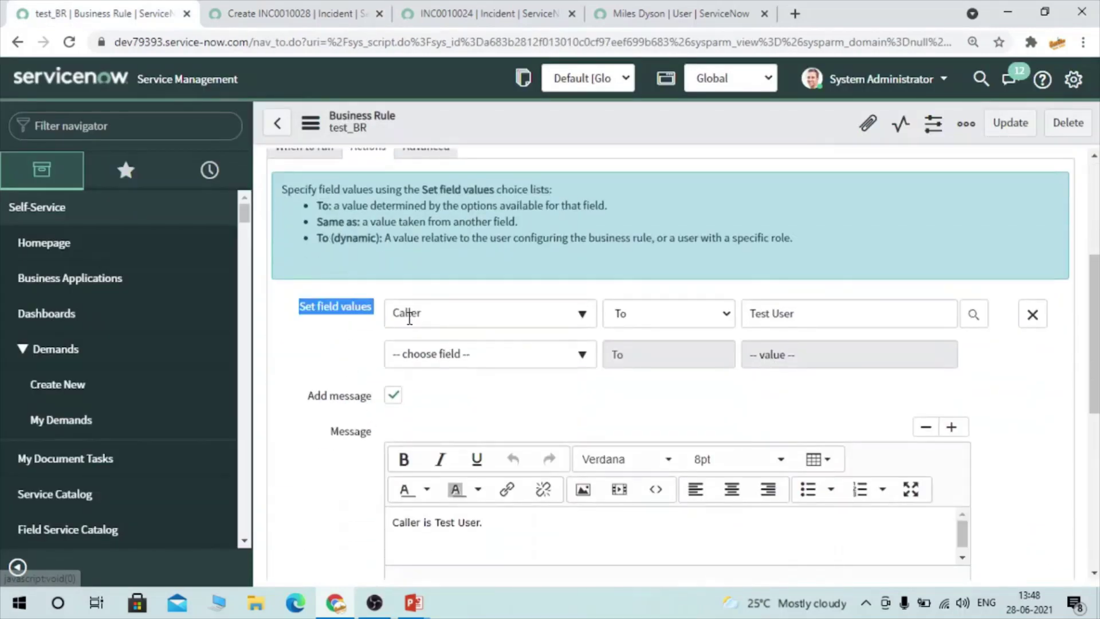
drag(304, 404, 396, 400)
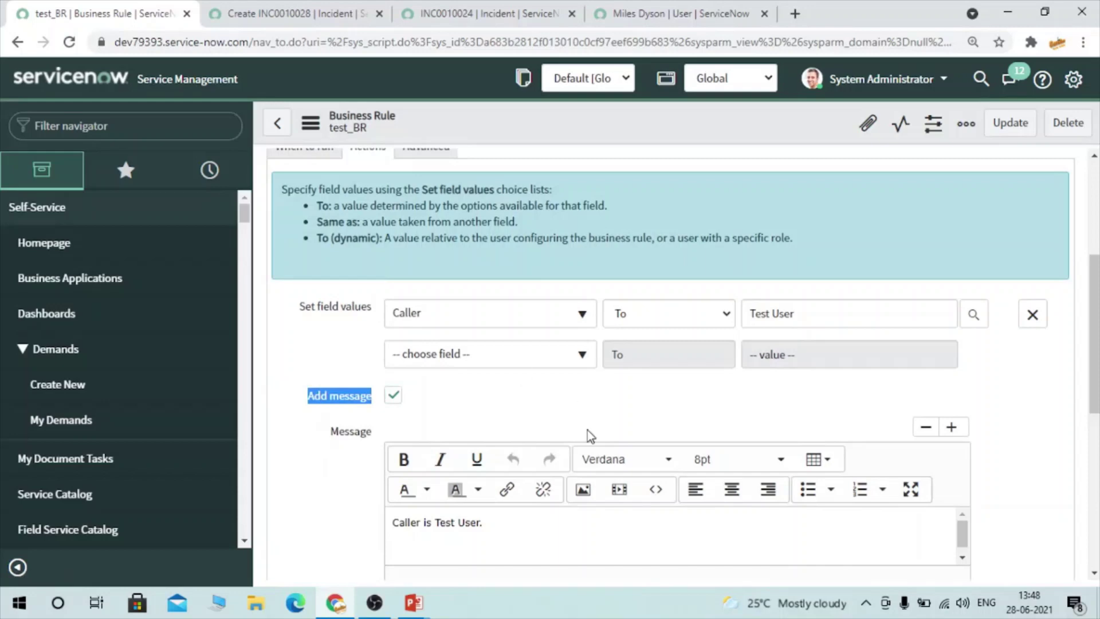
scroll(590, 435, up, 4)
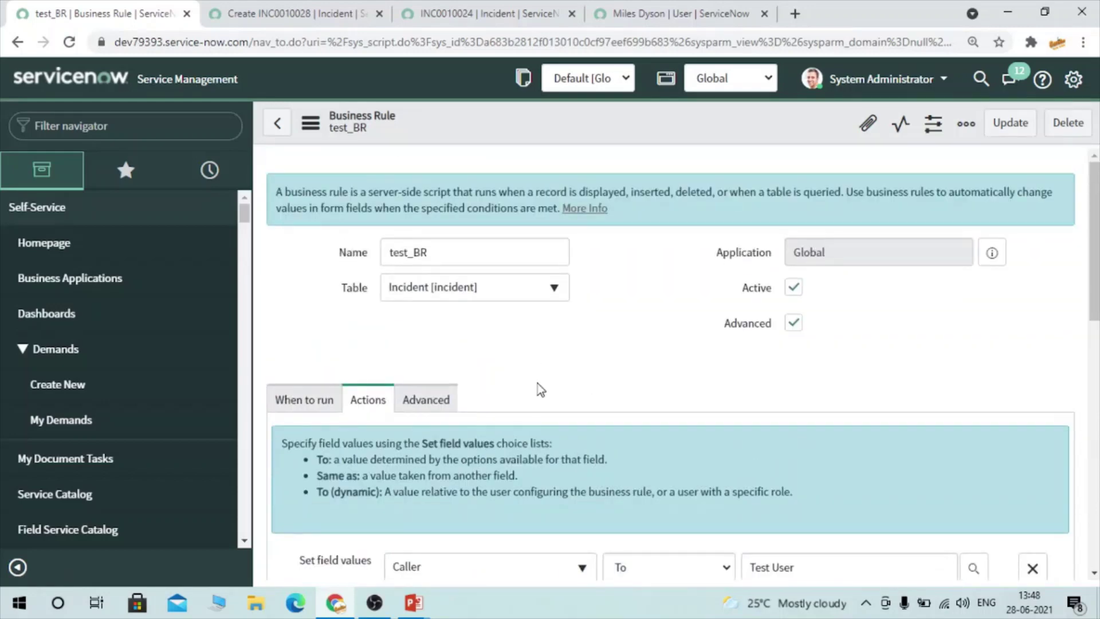
Step: Show the 'What is Display Business Rule ?' slide, advance to Use case, and return to ServiceNow
key(alt+Tab)
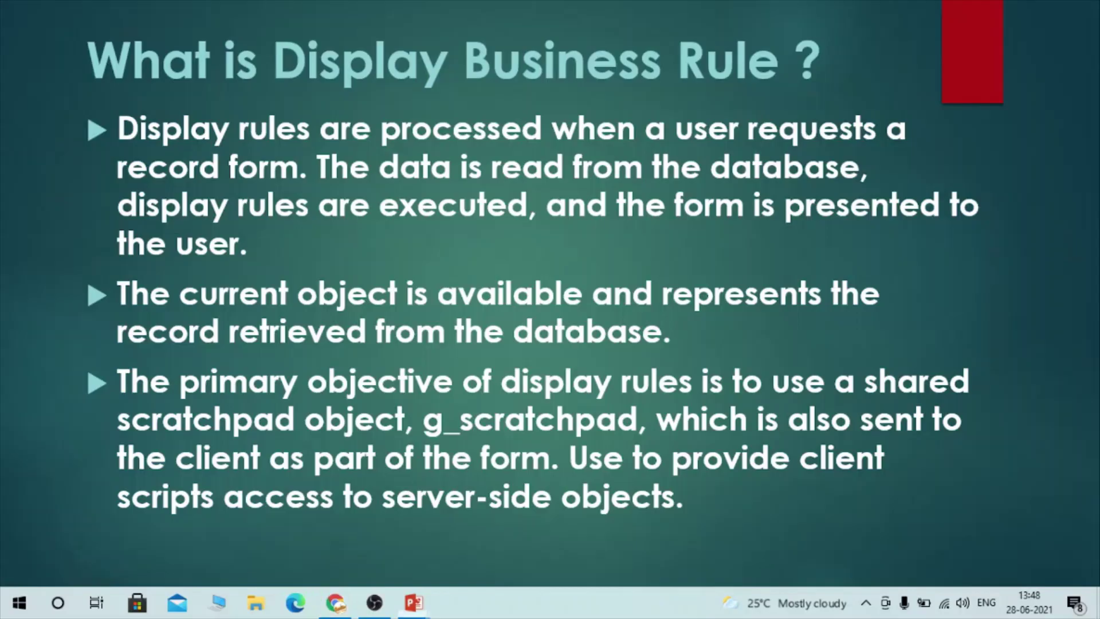
key(Right)
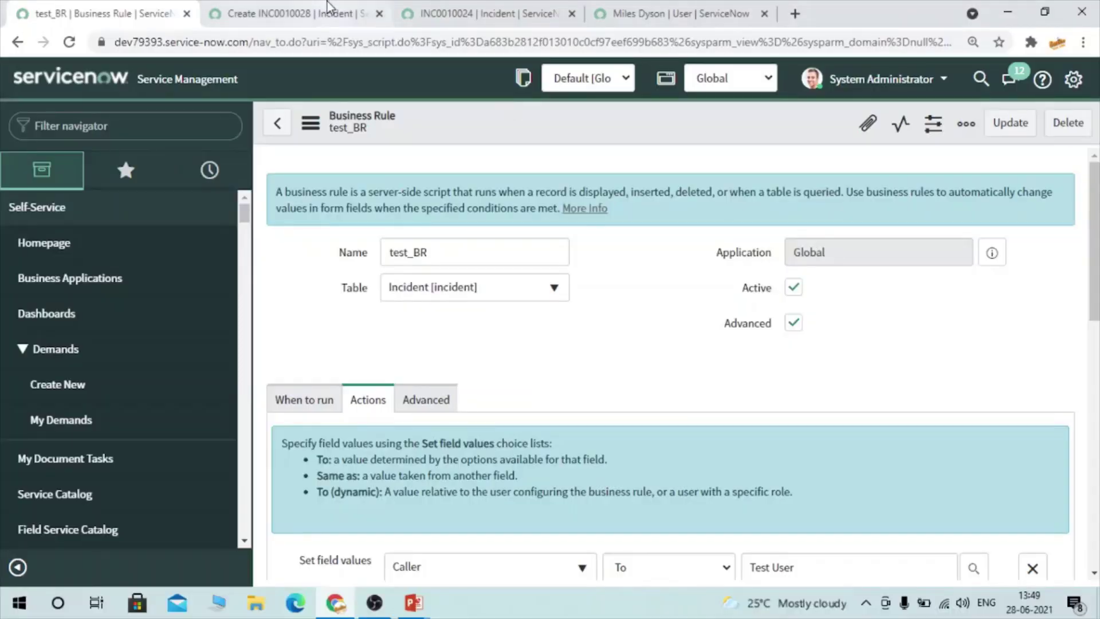
click(312, 12)
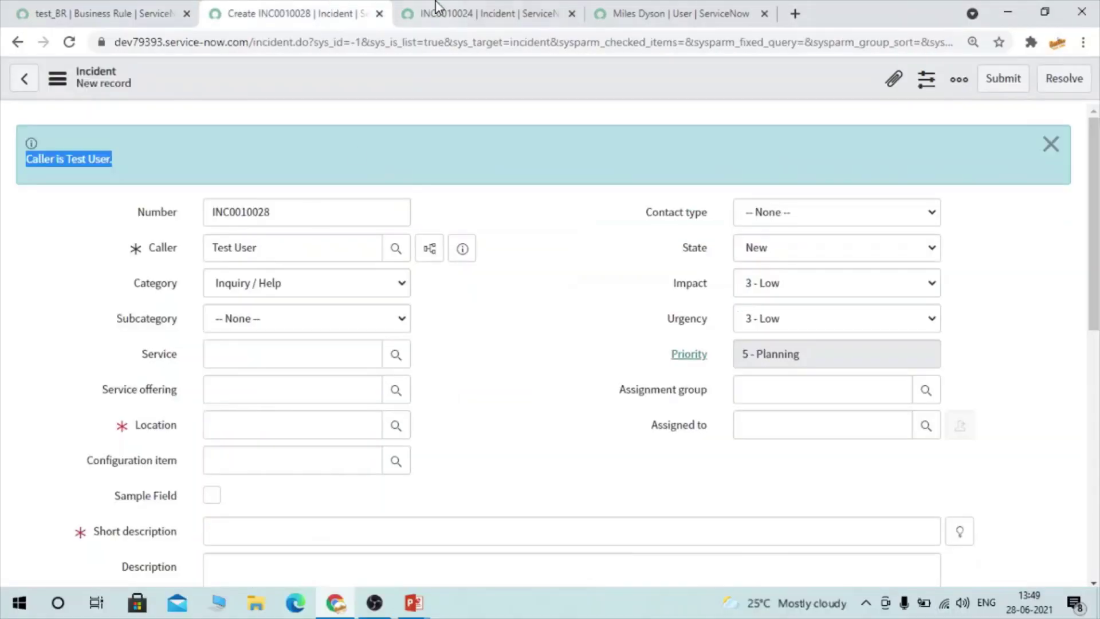
Step: Reload to INC0010029, note the empty Location, and open Test User's record in a new tab
scroll(415, 358, down, 1)
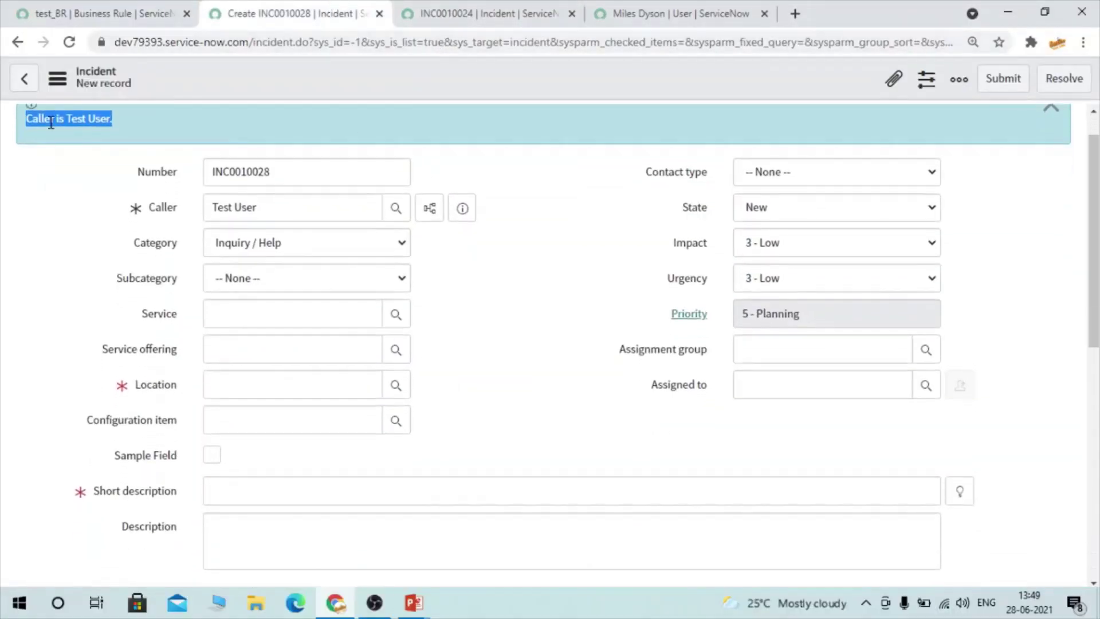
click(69, 42)
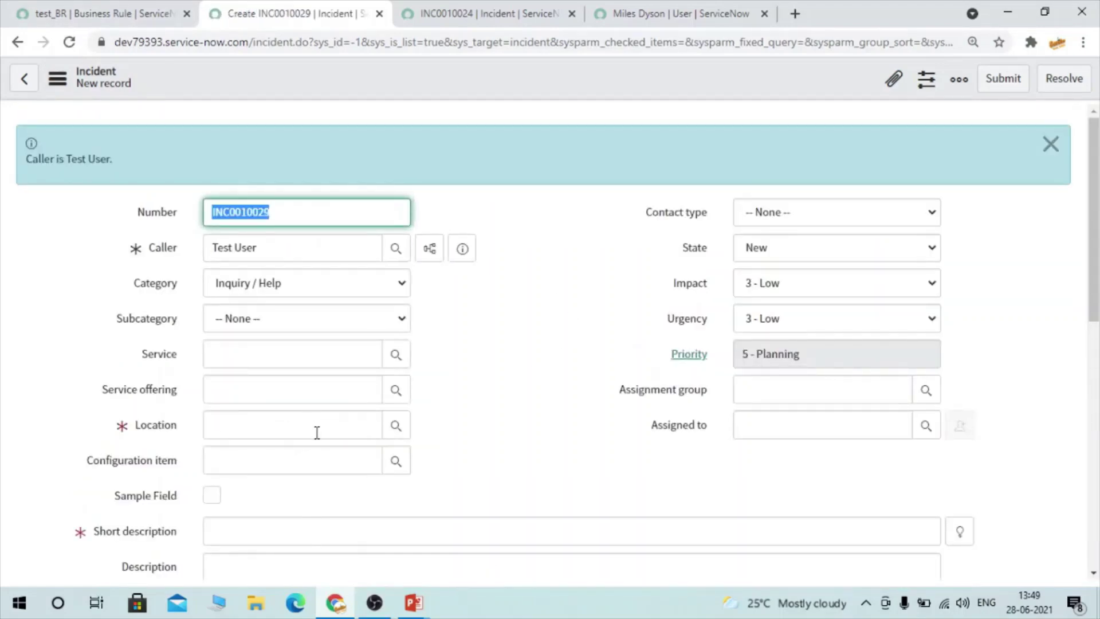
double_click(143, 433)
click(248, 433)
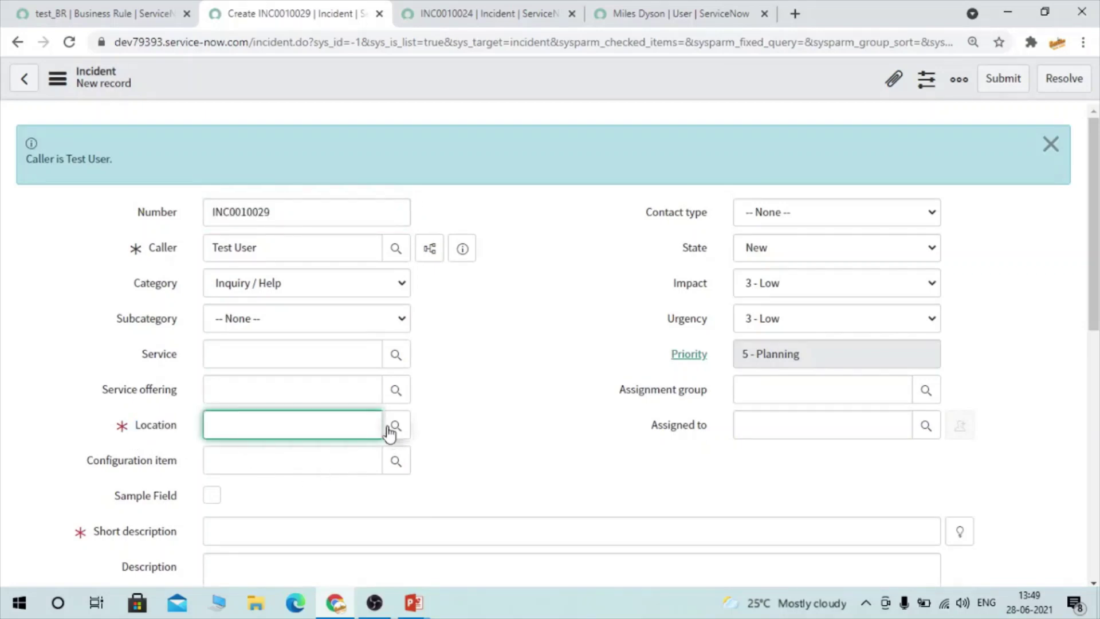
click(470, 253)
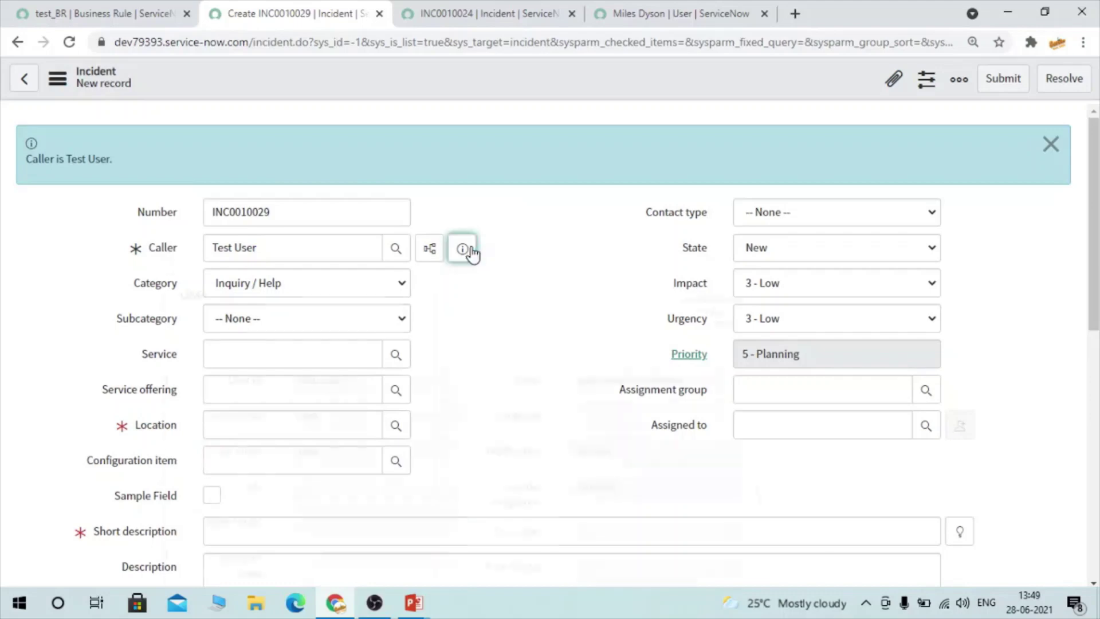
right_click(667, 313)
click(630, 322)
right_click(715, 309)
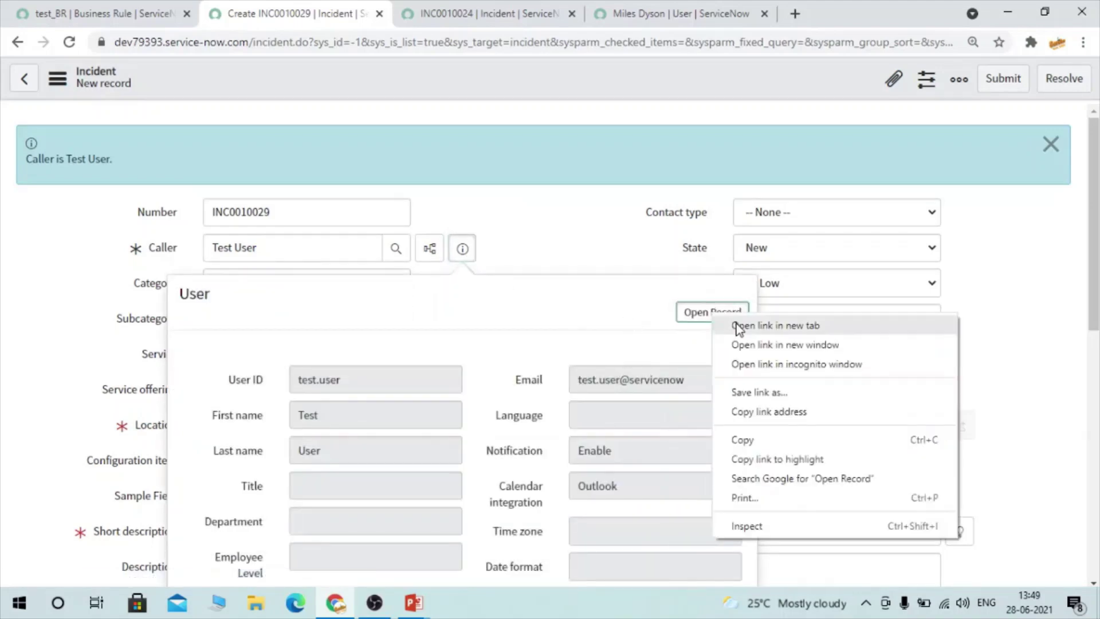
click(735, 321)
click(425, 8)
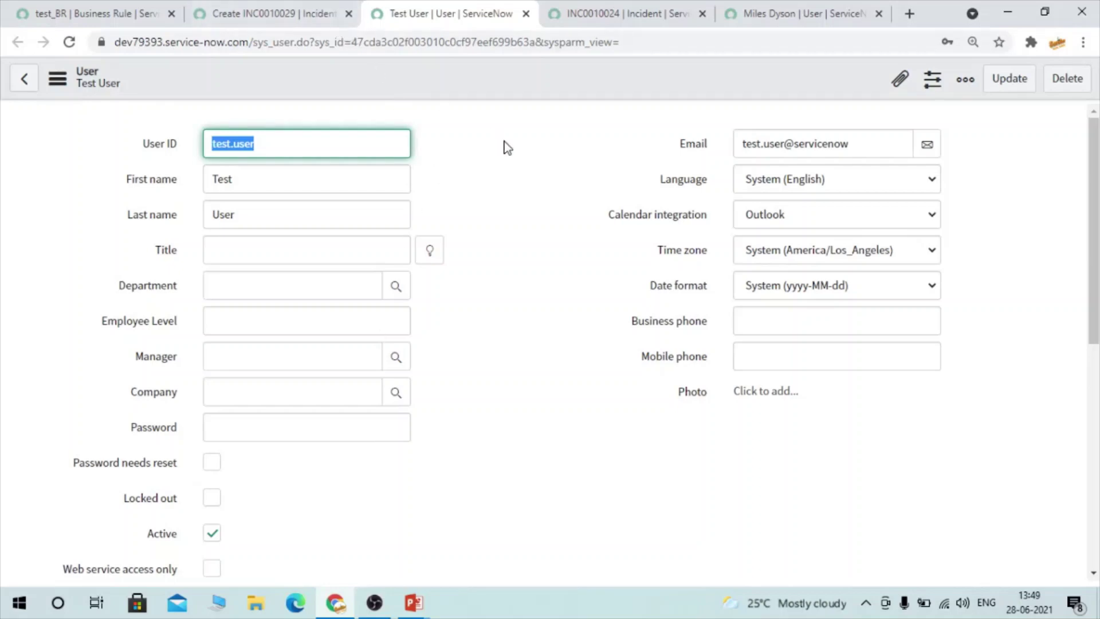
Step: Open Configure > Form Layout for the User form from Test User's record header
scroll(502, 293, down, 1)
scroll(502, 294, down, 2)
scroll(501, 292, up, 2)
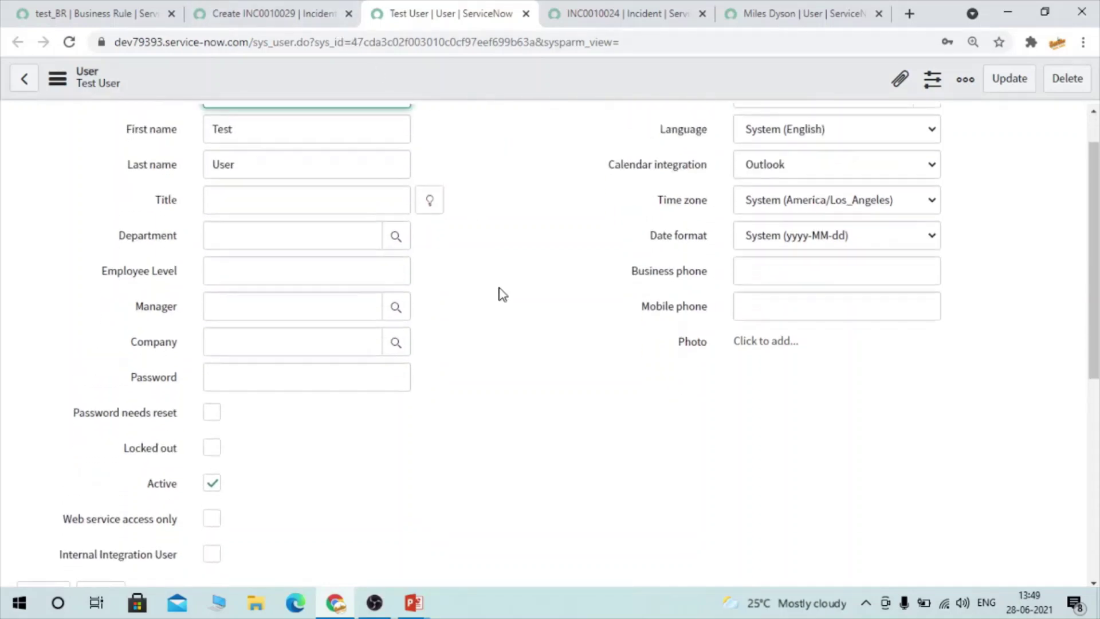
right_click(537, 80)
mouse_move(600, 169)
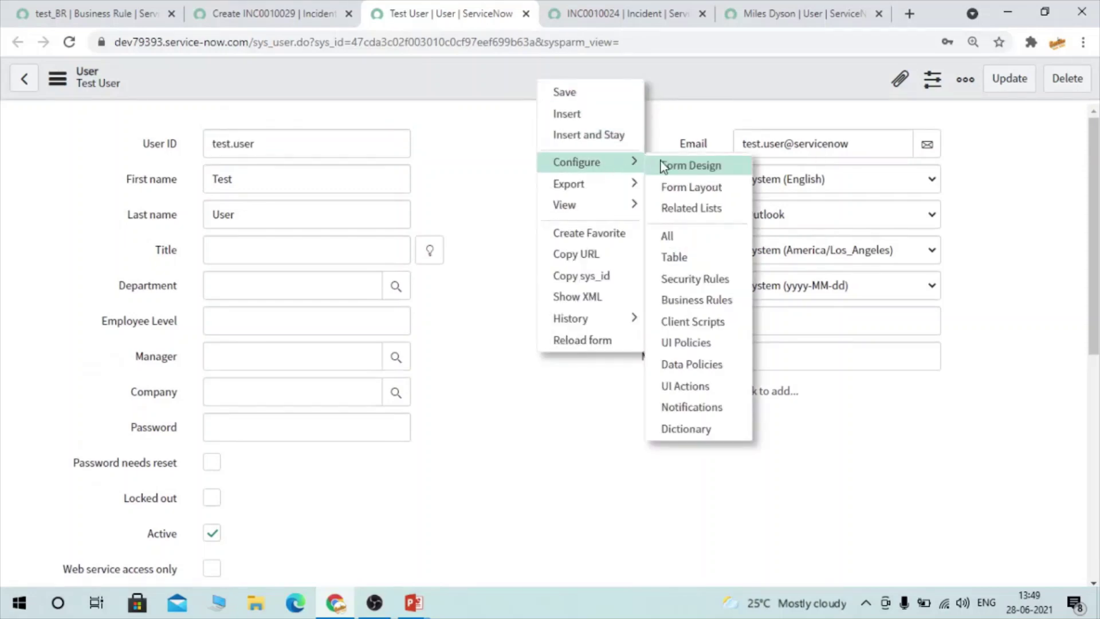
click(699, 193)
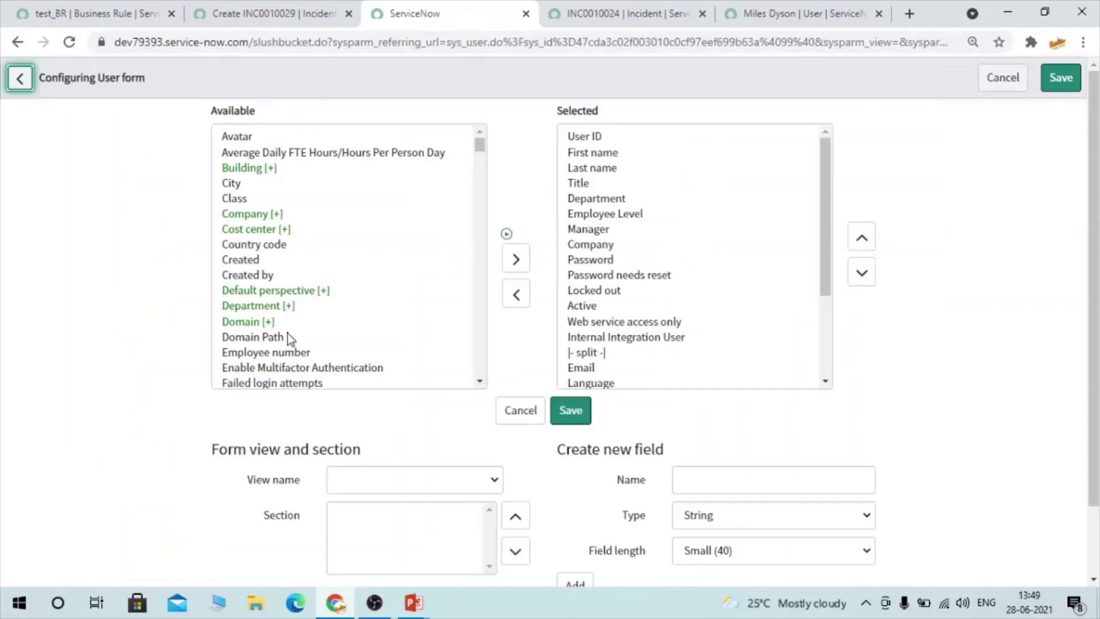
click(258, 229)
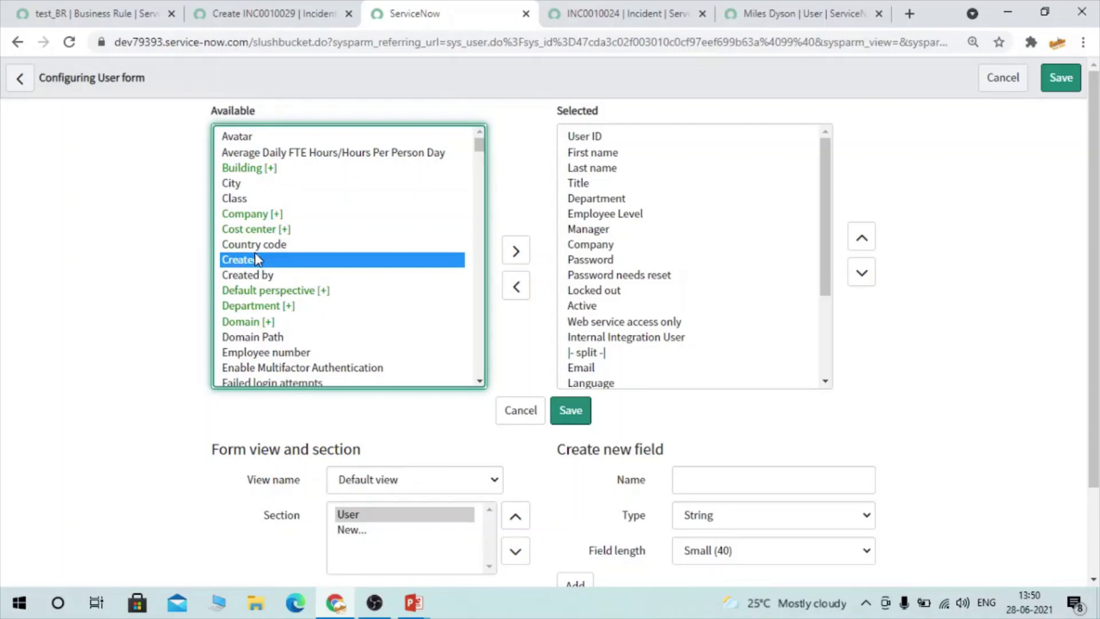
Step: Select Location from the available User form fields
key(l)
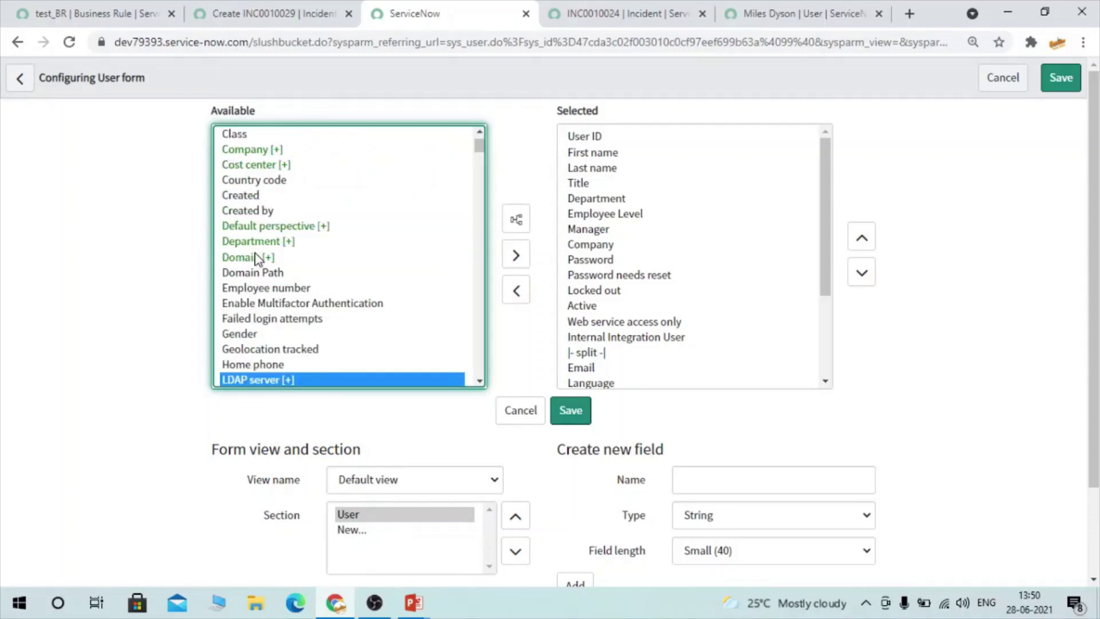
key(a)
scroll(256, 259, down, 3)
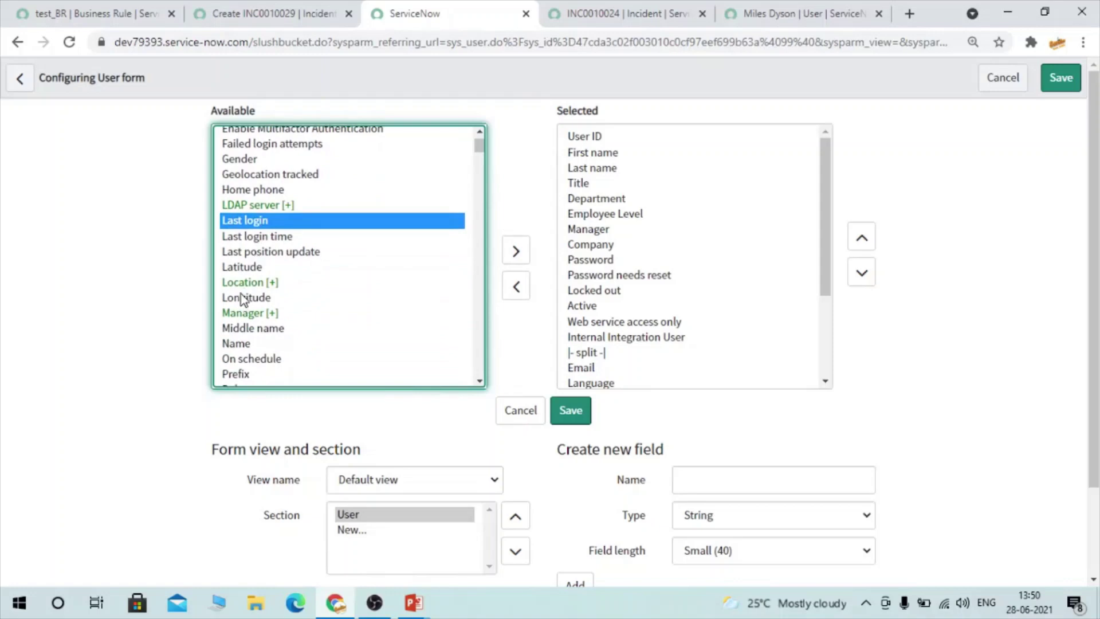
click(241, 286)
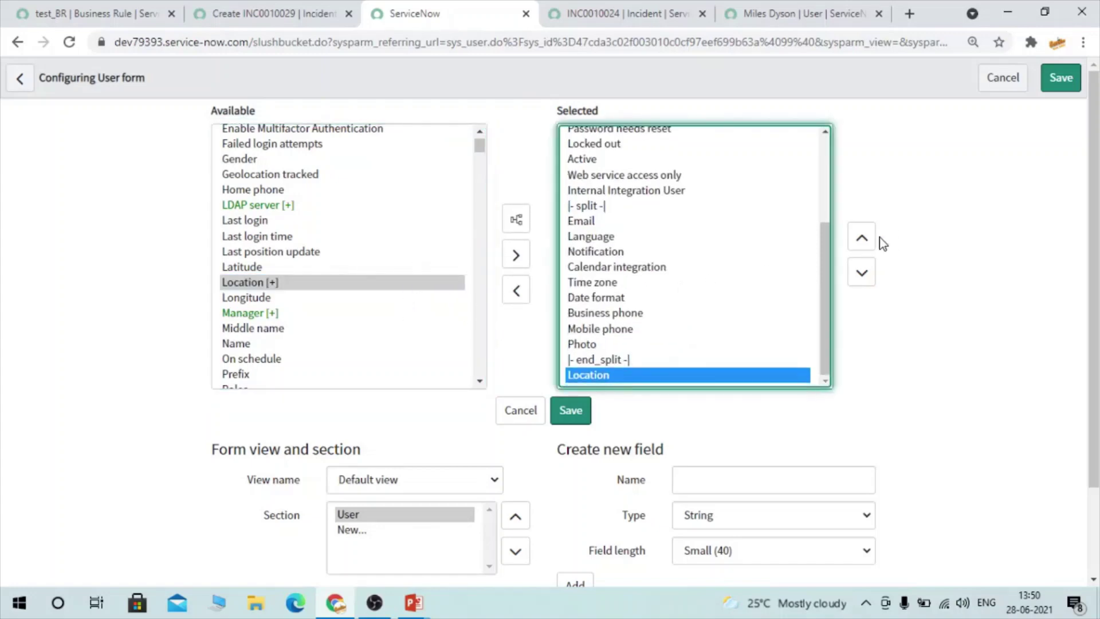
Step: Move Location up to just below Company and save the User form layout
click(861, 237)
click(862, 237)
click(861, 237)
click(861, 237)
click(862, 237)
click(861, 237)
click(862, 237)
click(861, 237)
click(861, 237)
click(862, 237)
scroll(709, 209, up, 3)
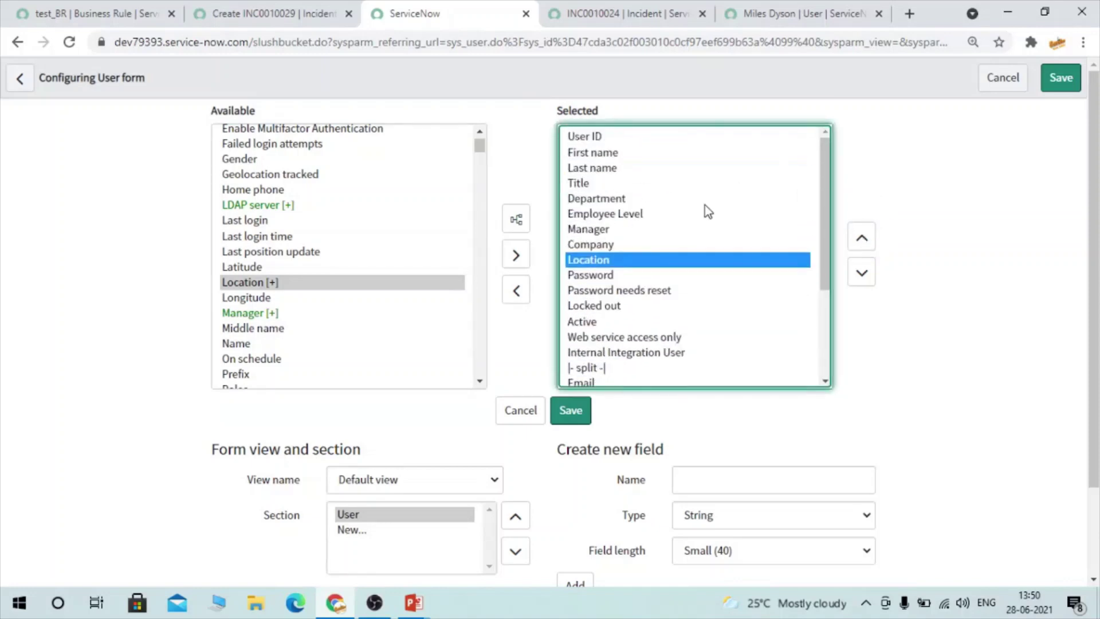
click(573, 410)
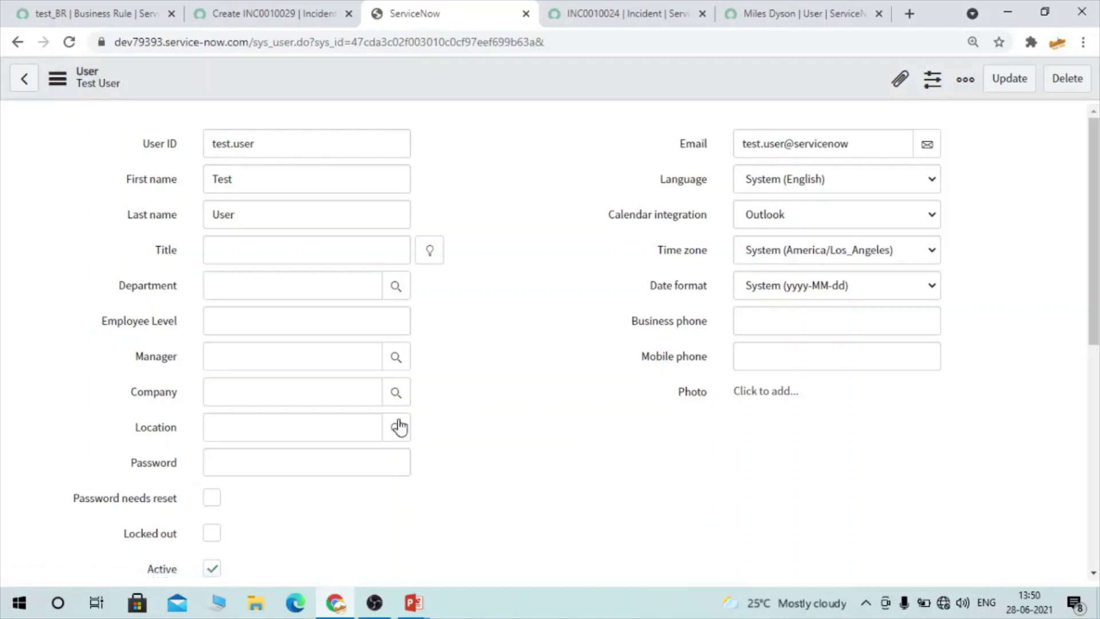
Step: Set the test user's Location to Emea and save the record
click(396, 428)
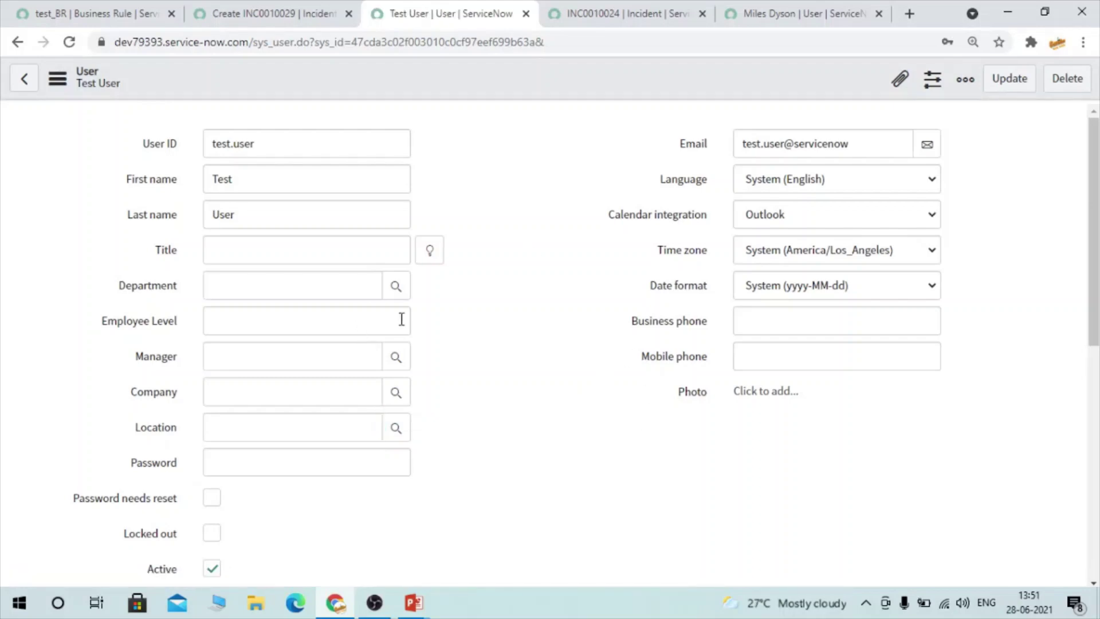
click(397, 431)
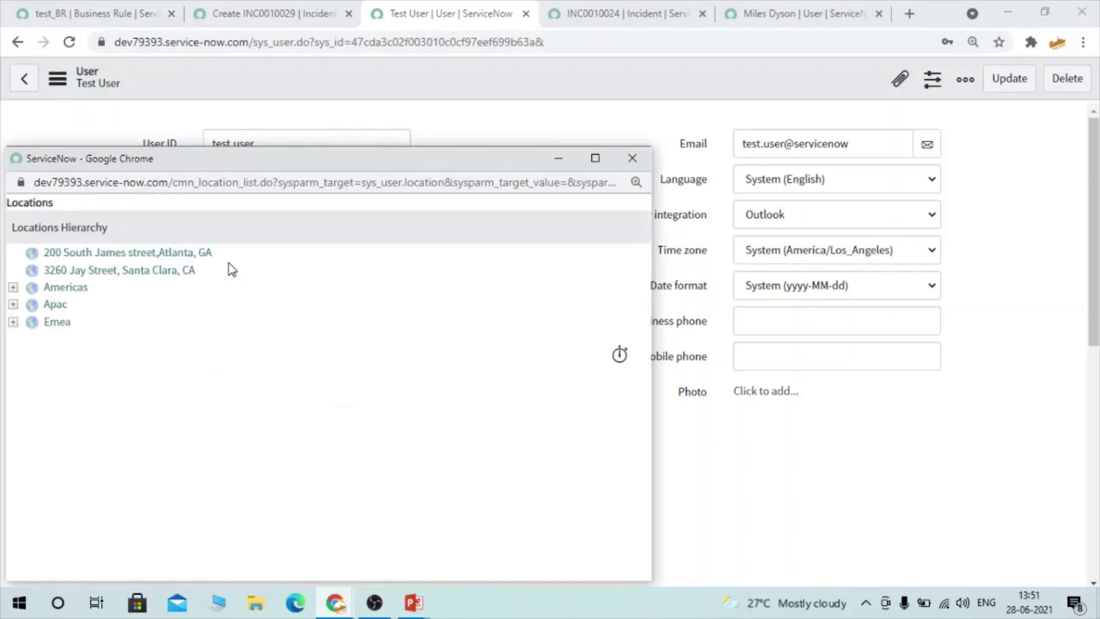
click(57, 322)
right_click(603, 73)
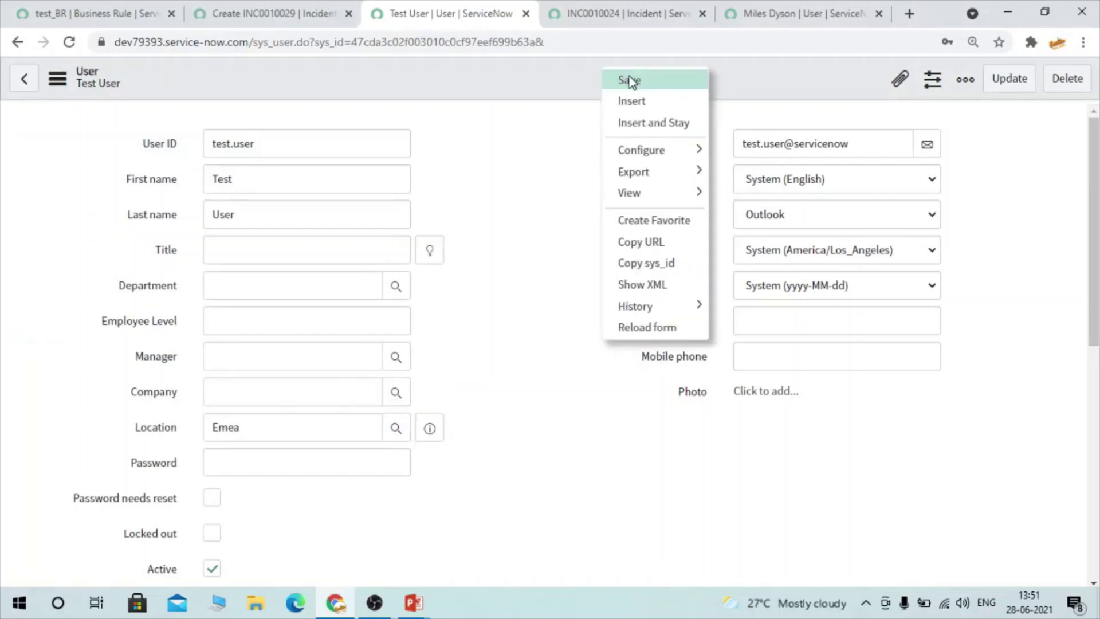
click(656, 82)
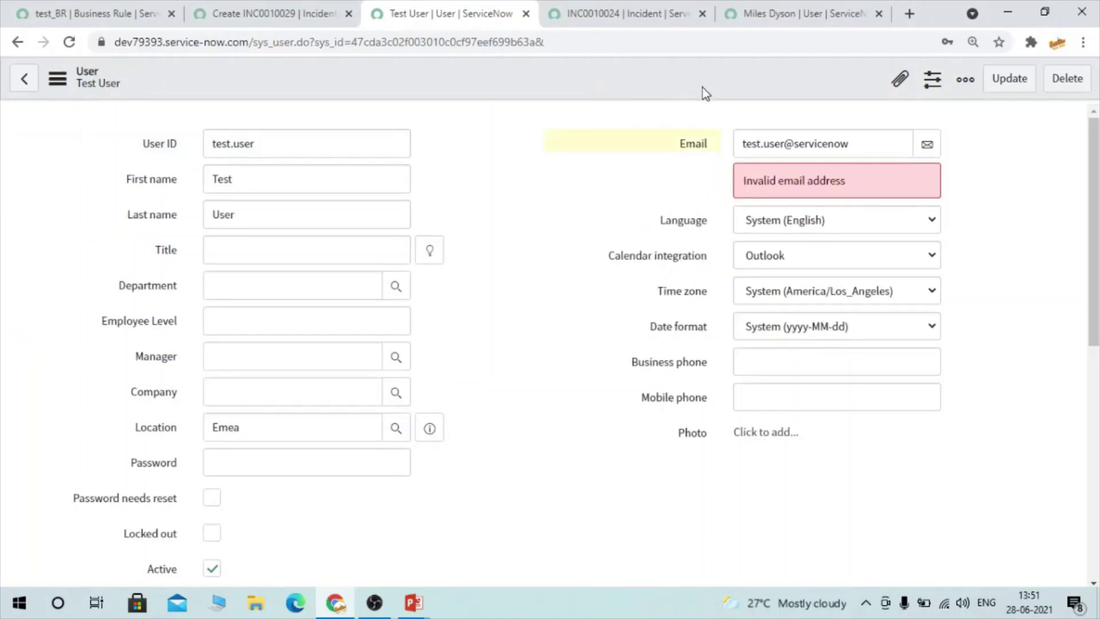
Step: Correct the invalid e-mail address to end in .com and save the user record again
click(864, 144)
text(.com)
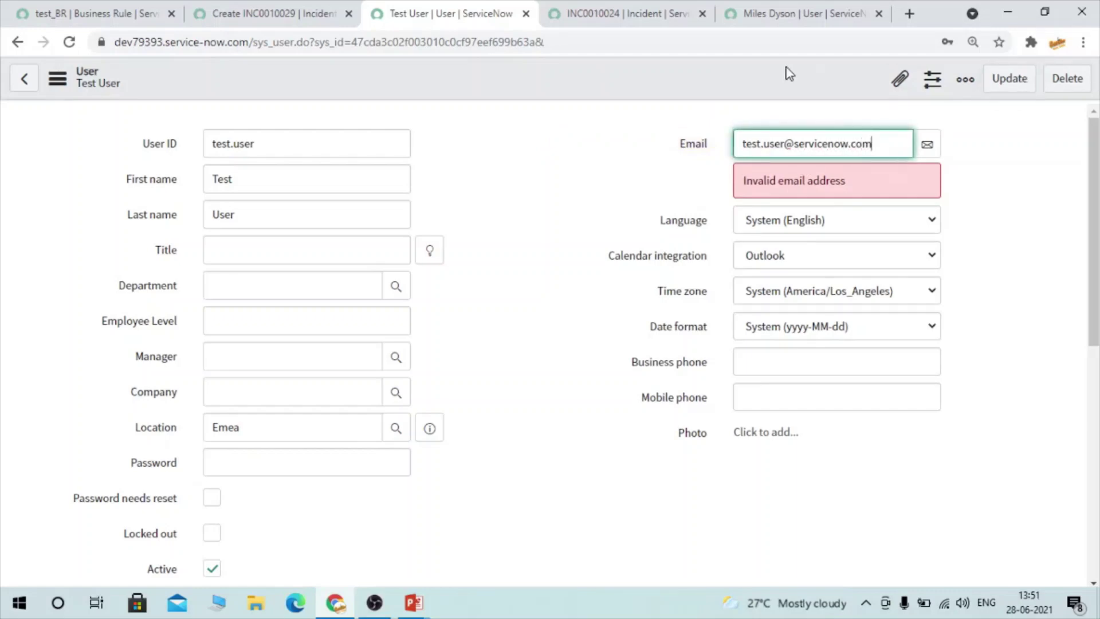
right_click(788, 72)
click(816, 77)
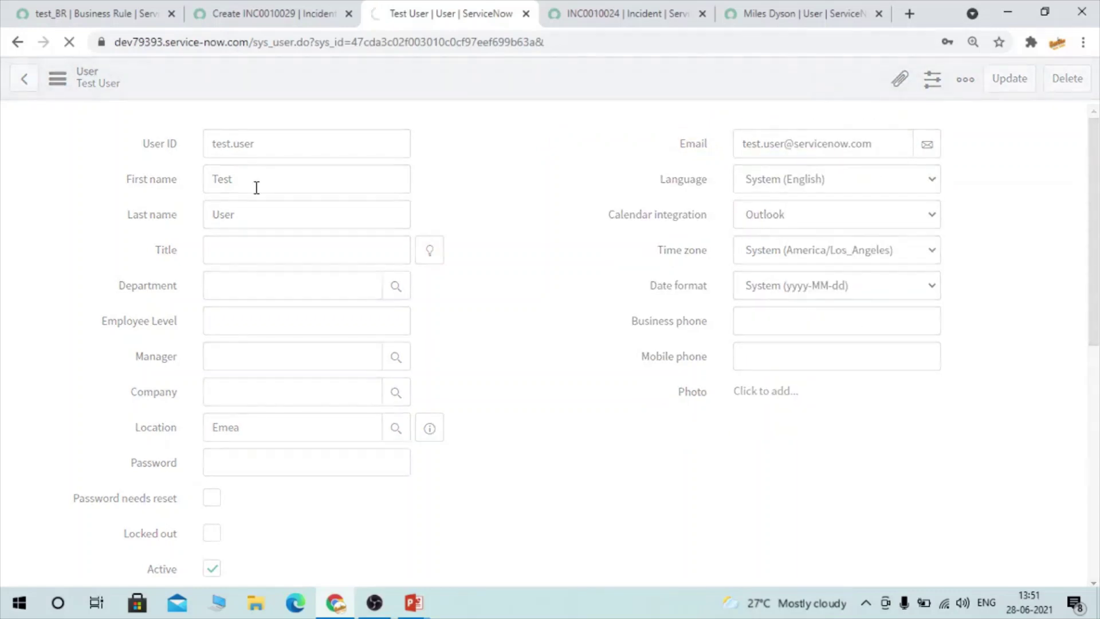
click(250, 430)
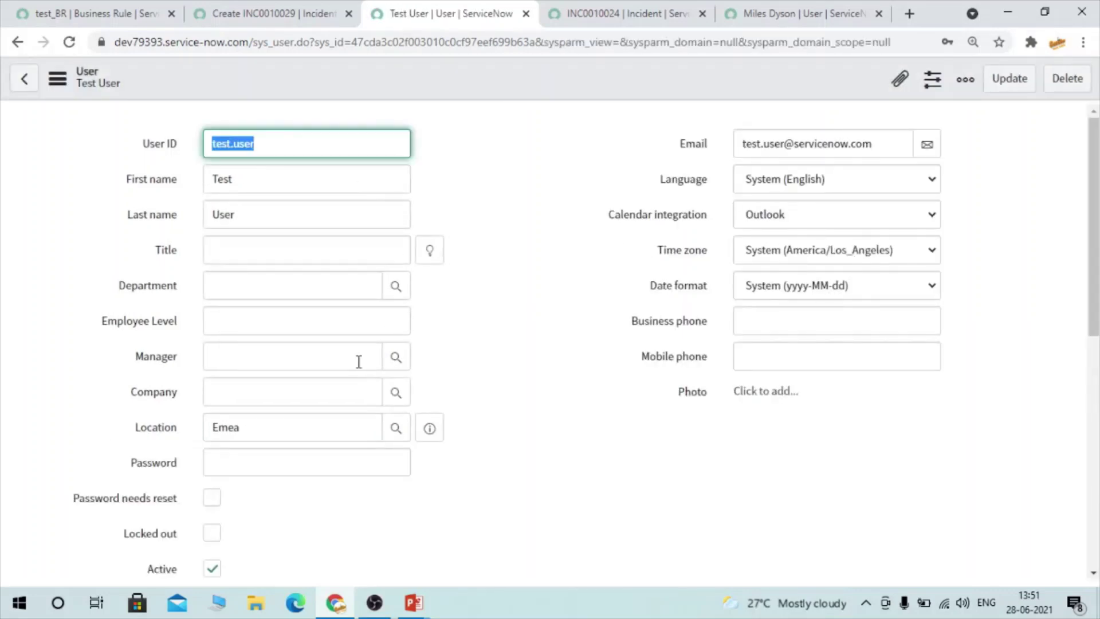
Step: Check that incident INC0010029's Location field is still empty for caller Test User
click(272, 8)
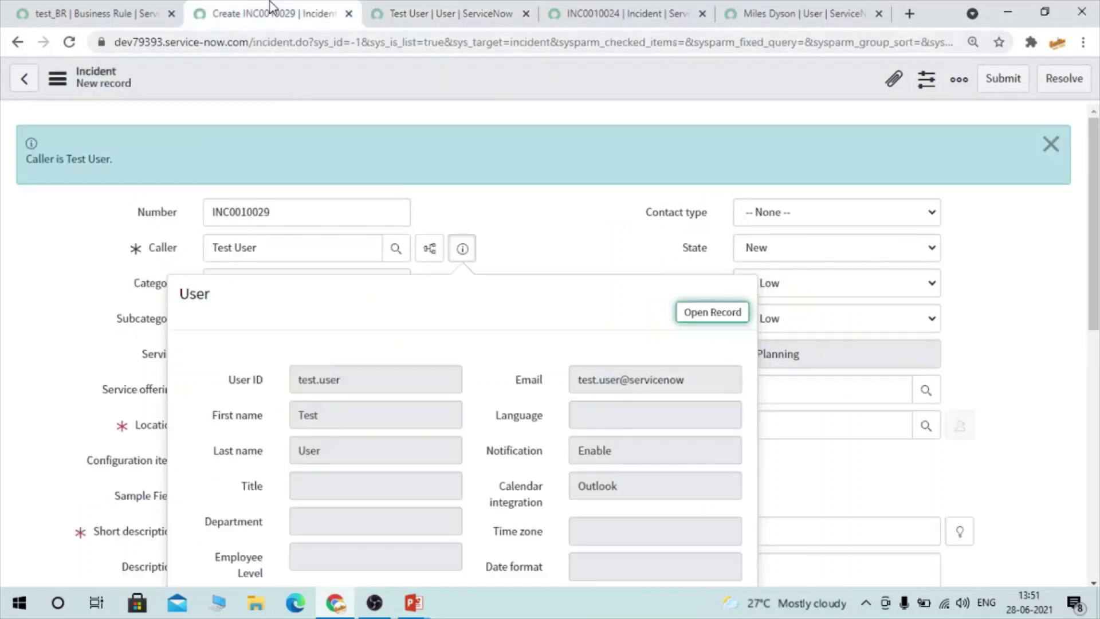
double_click(276, 220)
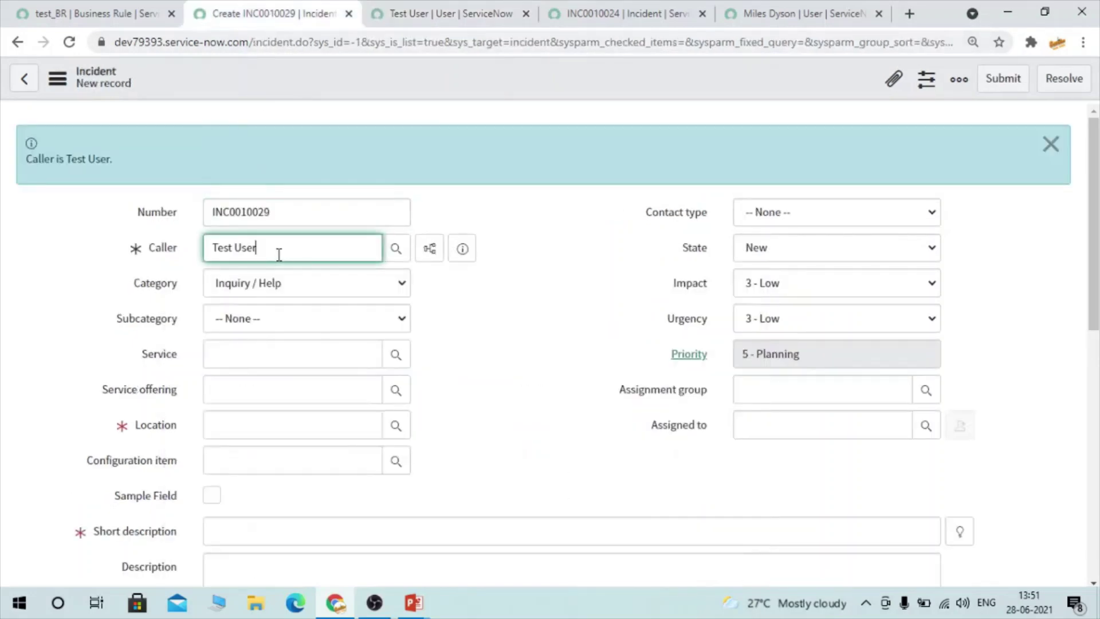
drag(277, 252, 174, 249)
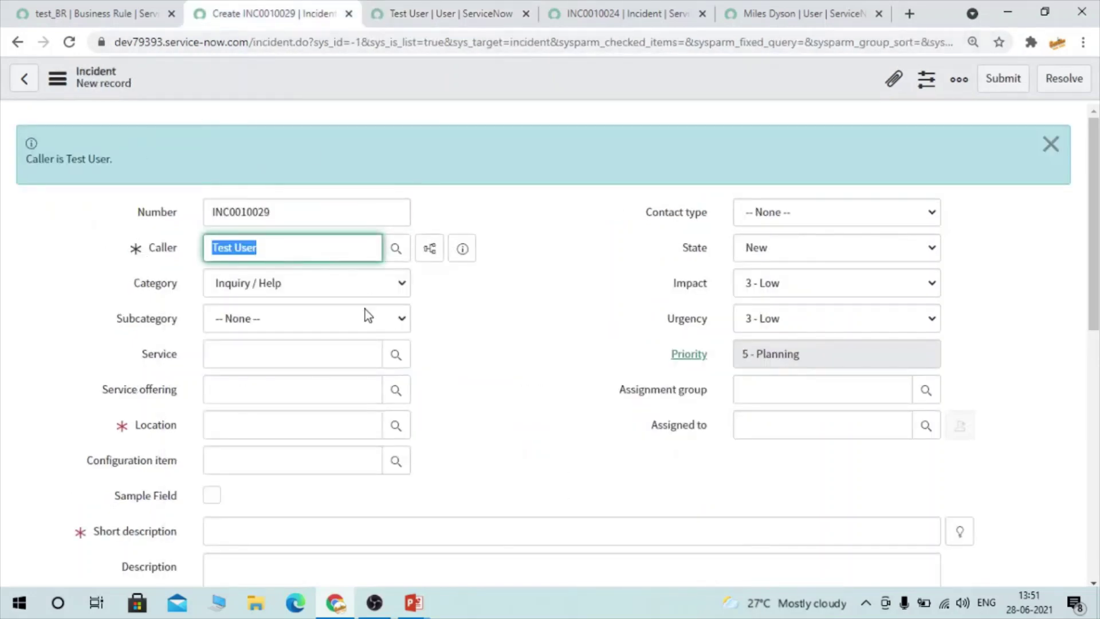
click(295, 425)
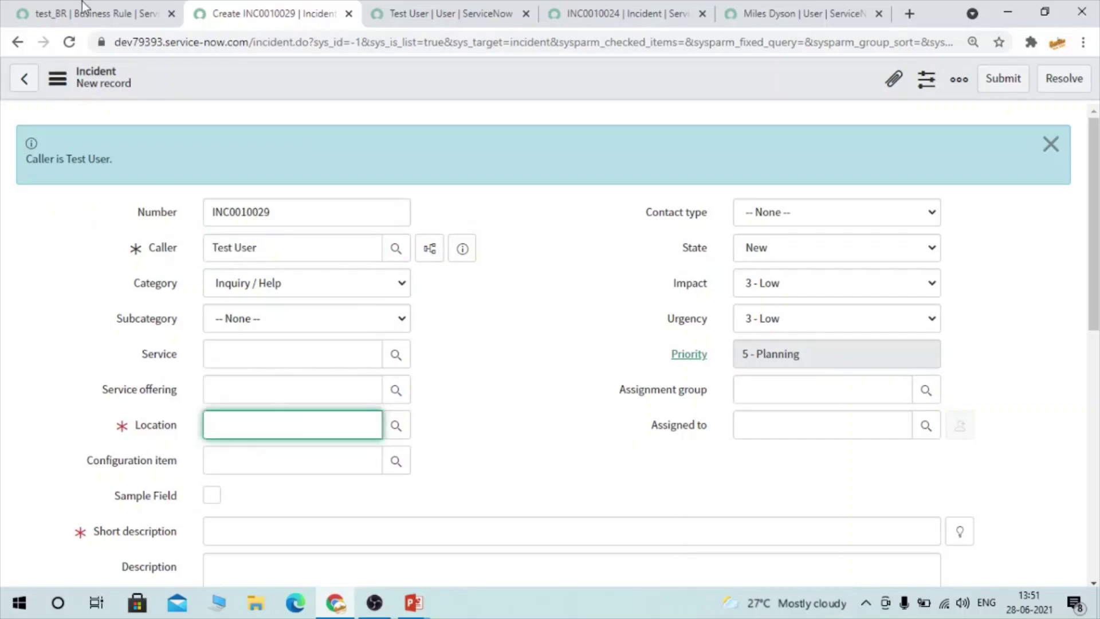
Step: Return to the test_BR rule and filter the navigator for 'business ru'
click(43, 3)
click(112, 123)
text(business ru)
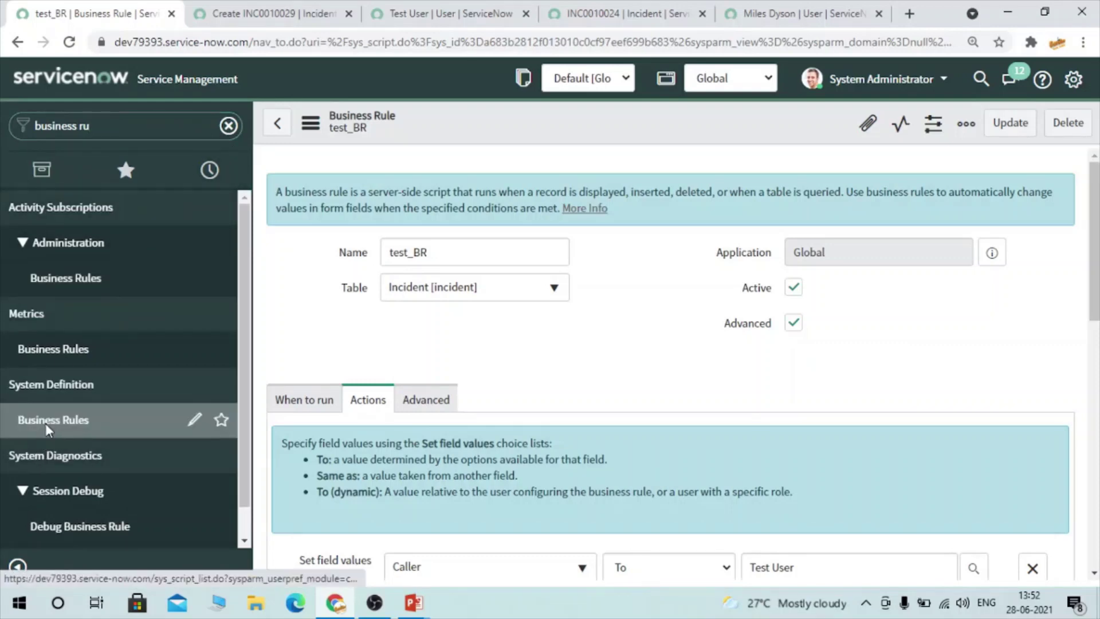
Step: Set test_BR's Active to false in the Business Rules list and start a new rule
click(117, 434)
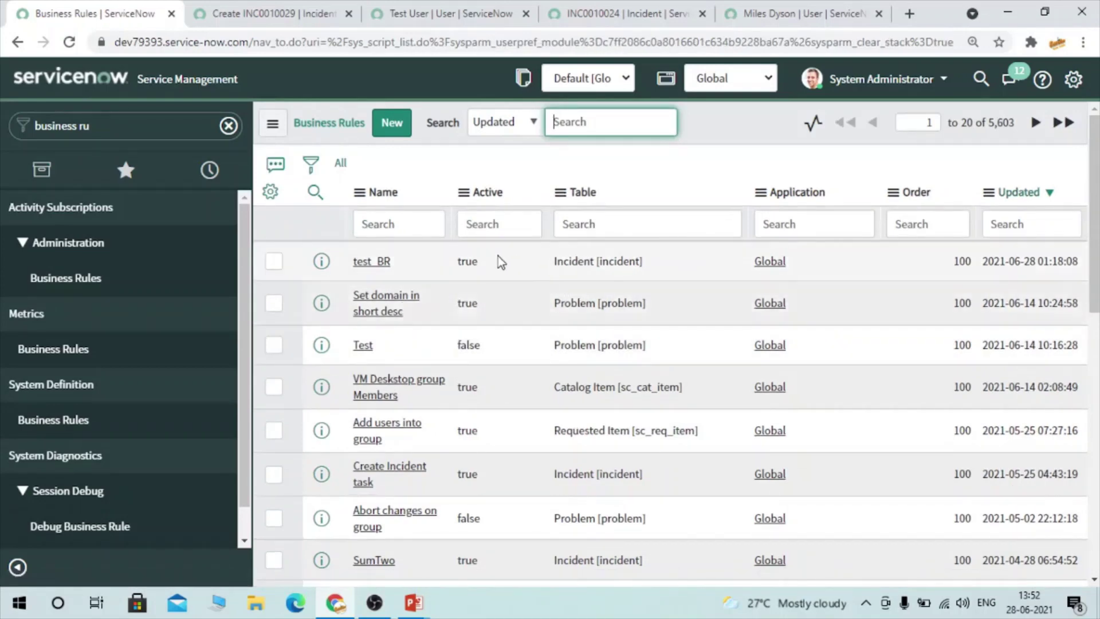
double_click(470, 260)
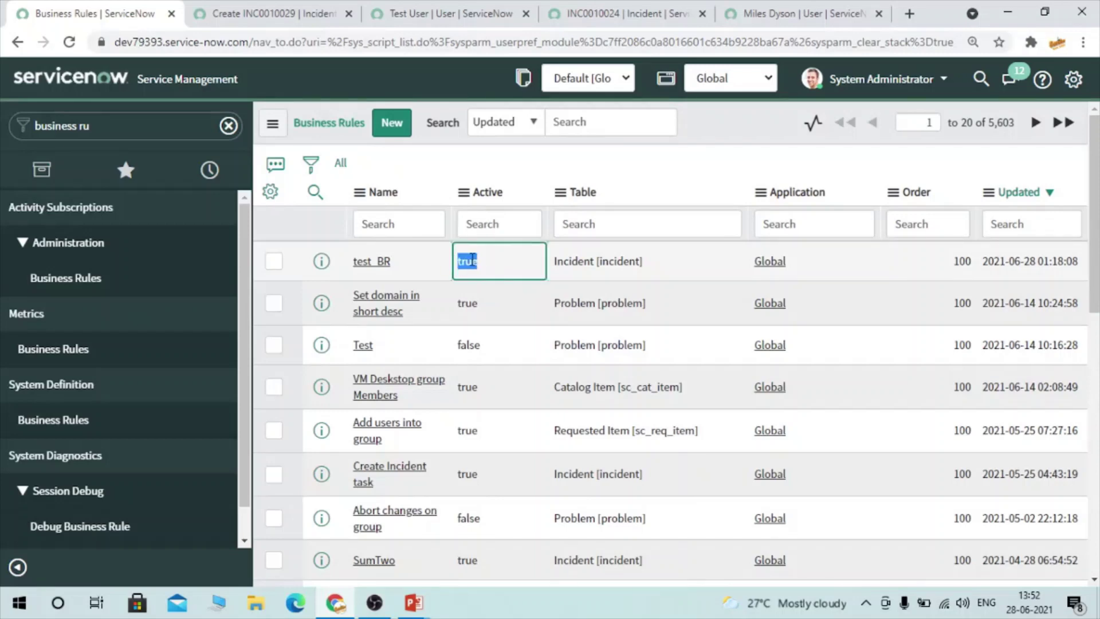
click(511, 264)
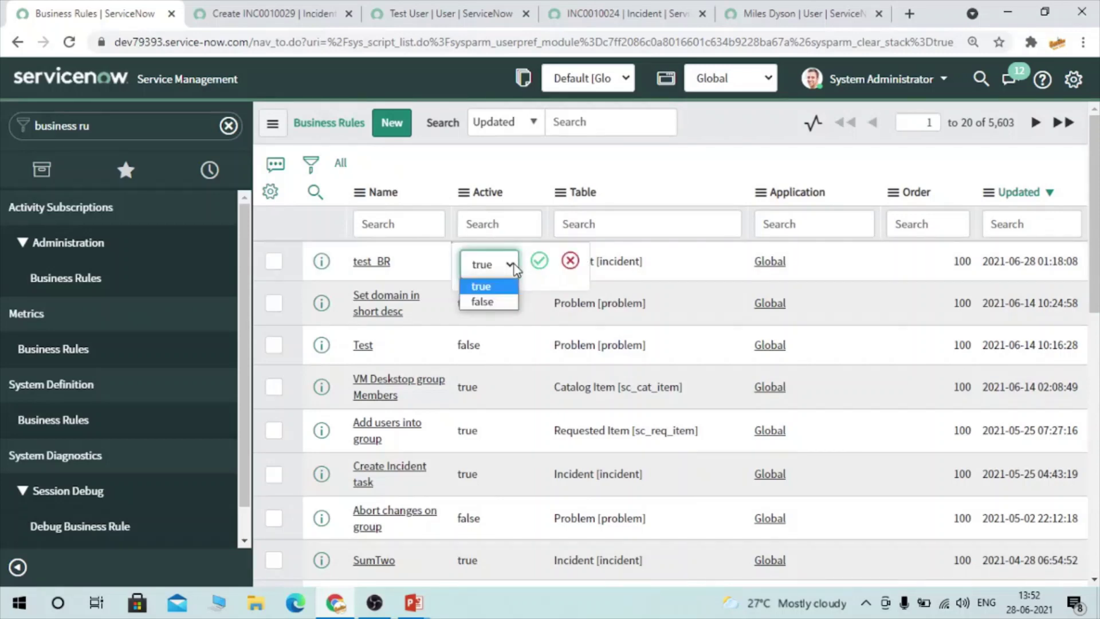
click(482, 301)
click(537, 270)
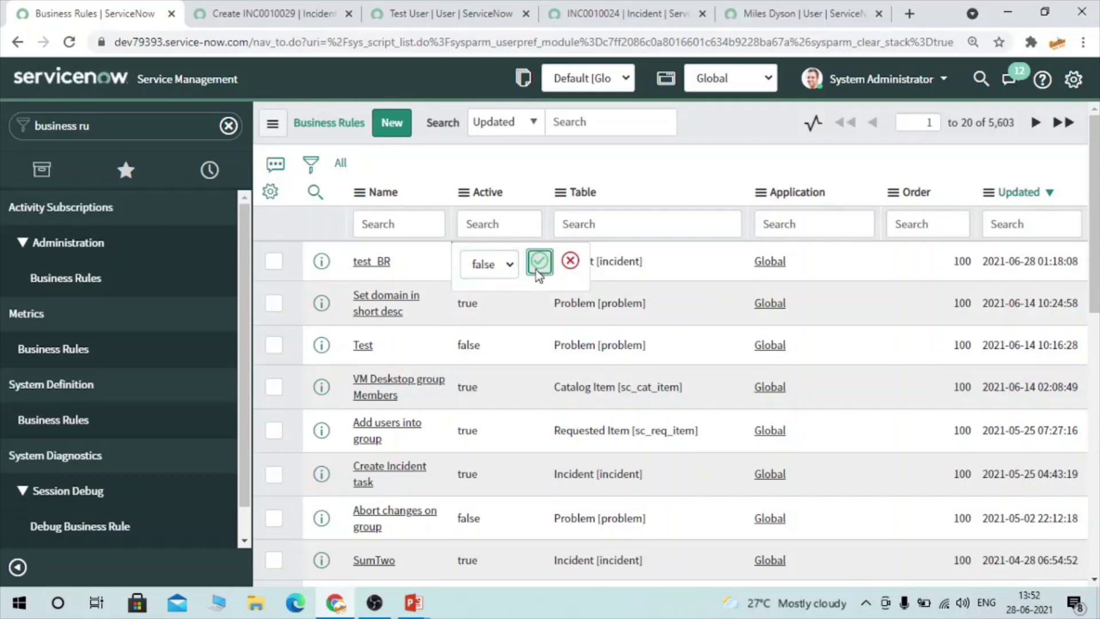
click(392, 124)
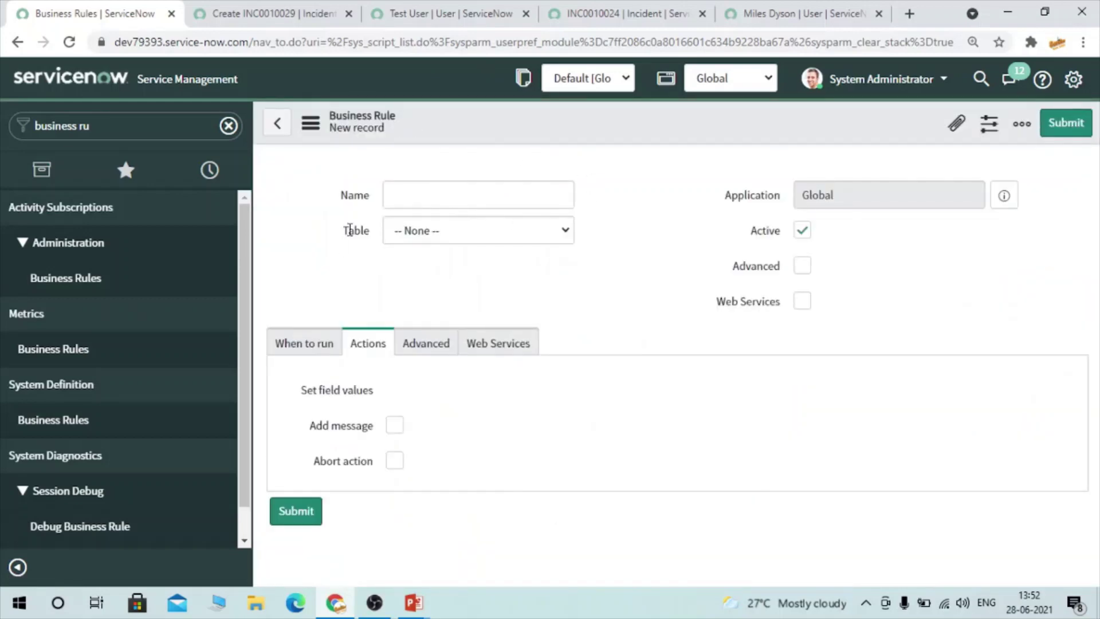
Step: Name the rule 'Set Location as caller's loc' and enable Advanced
text(SetL)
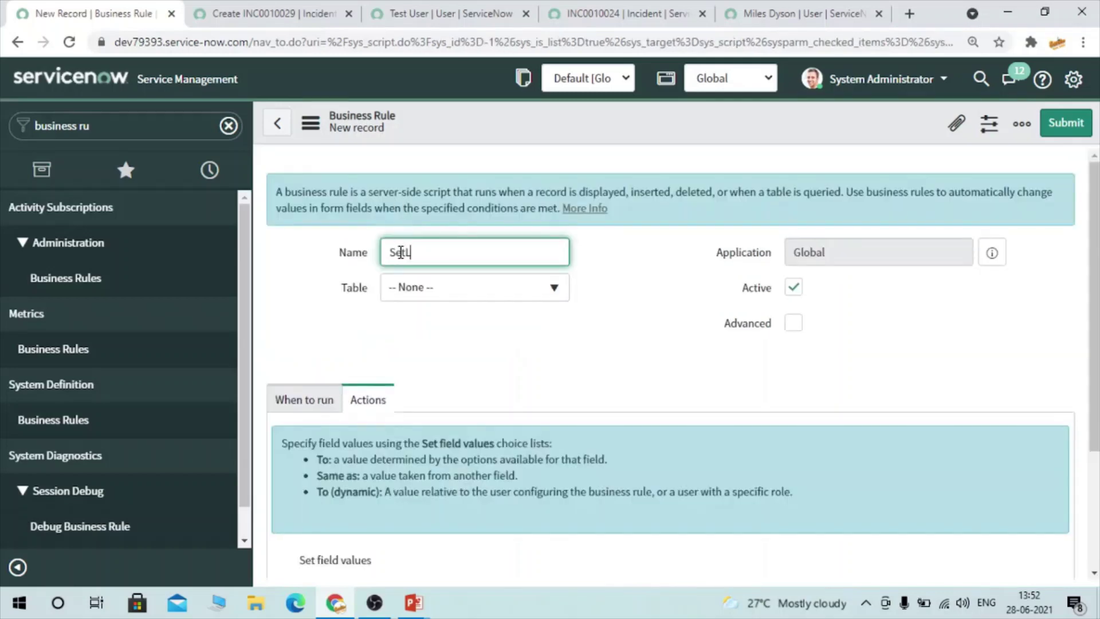
key(BackSpace)
text(Location as caller's loc)
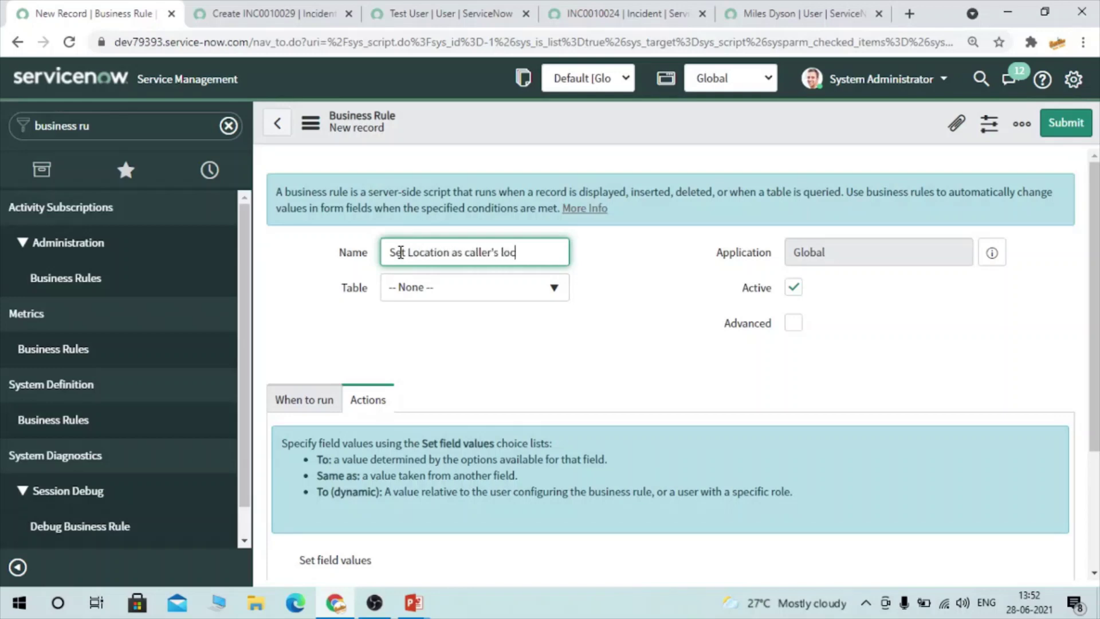
click(801, 324)
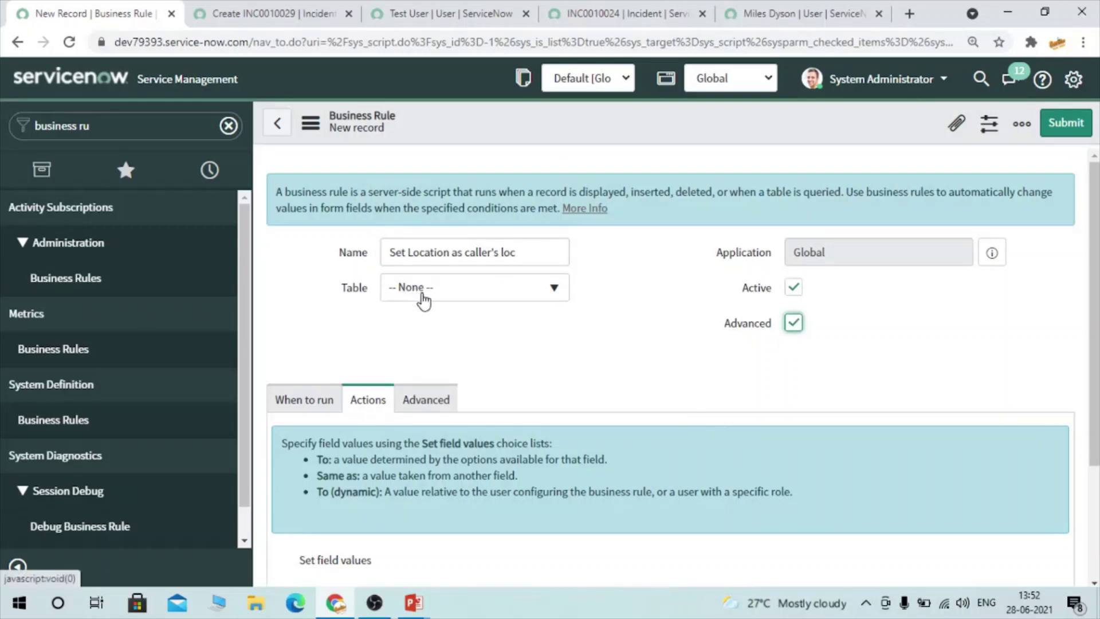
Step: Set the business rule's table to Incident
click(484, 297)
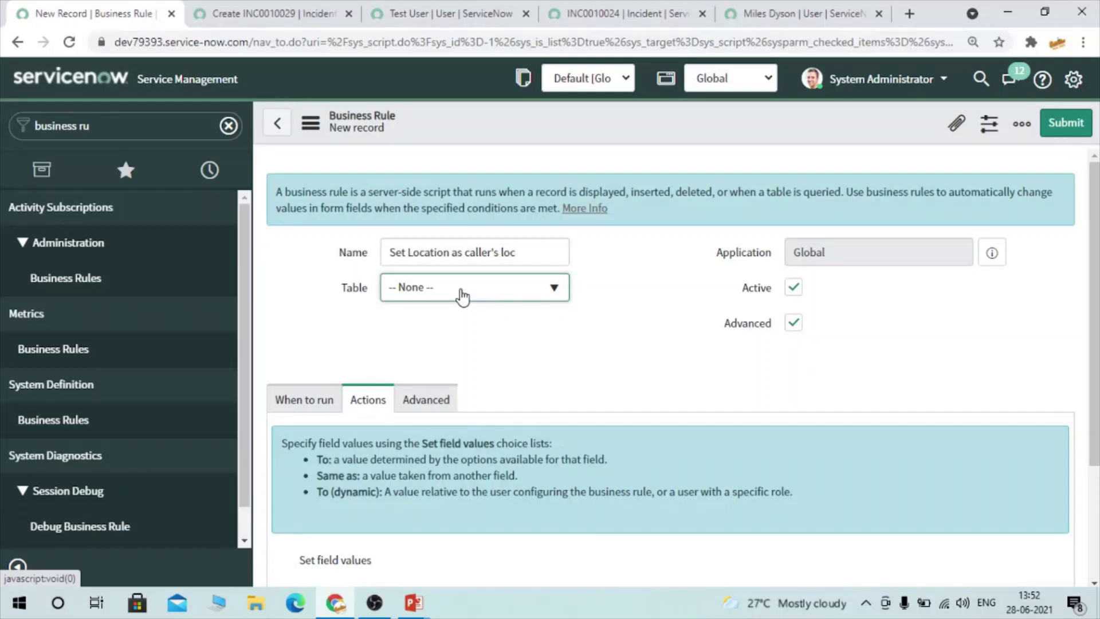
click(446, 296)
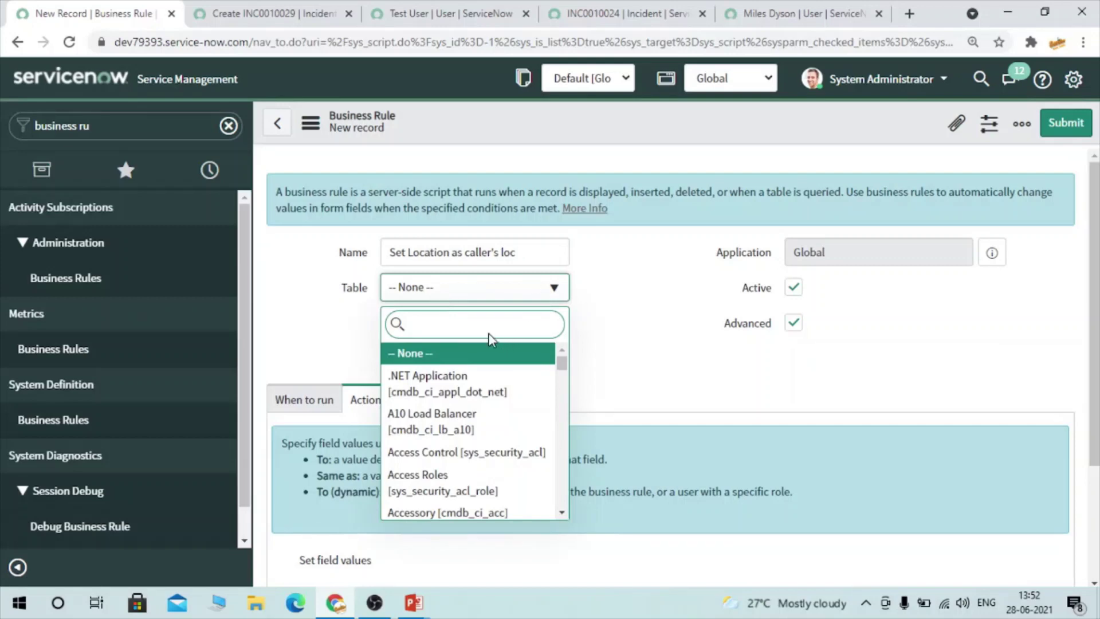
text(incident)
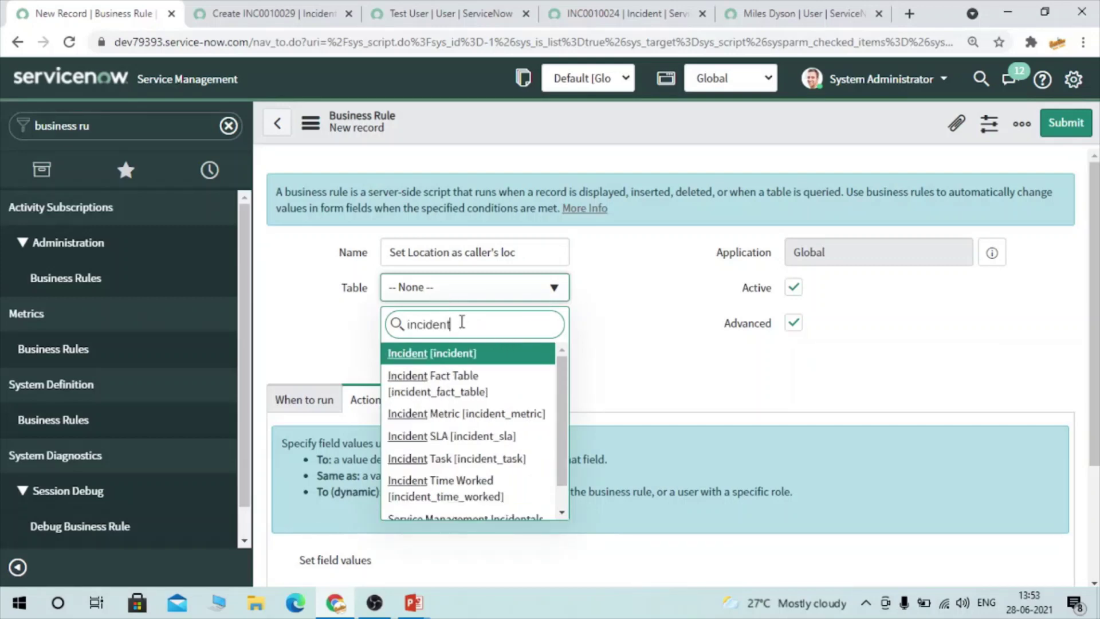
click(438, 358)
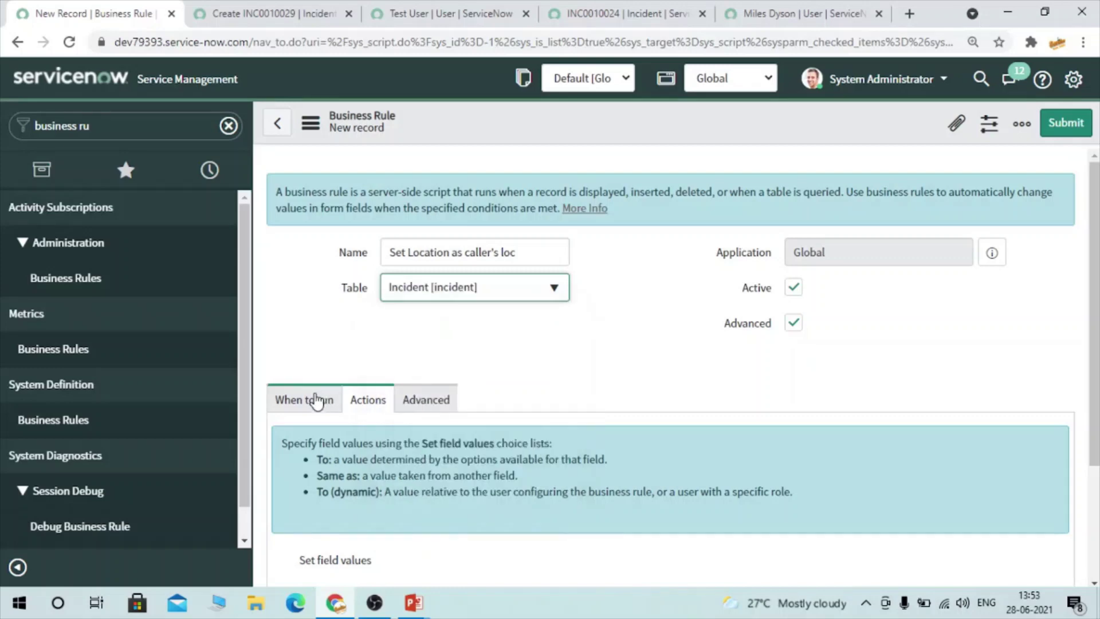
Step: Set When to run to display and bring up the rule's Advanced script section
click(312, 397)
click(489, 492)
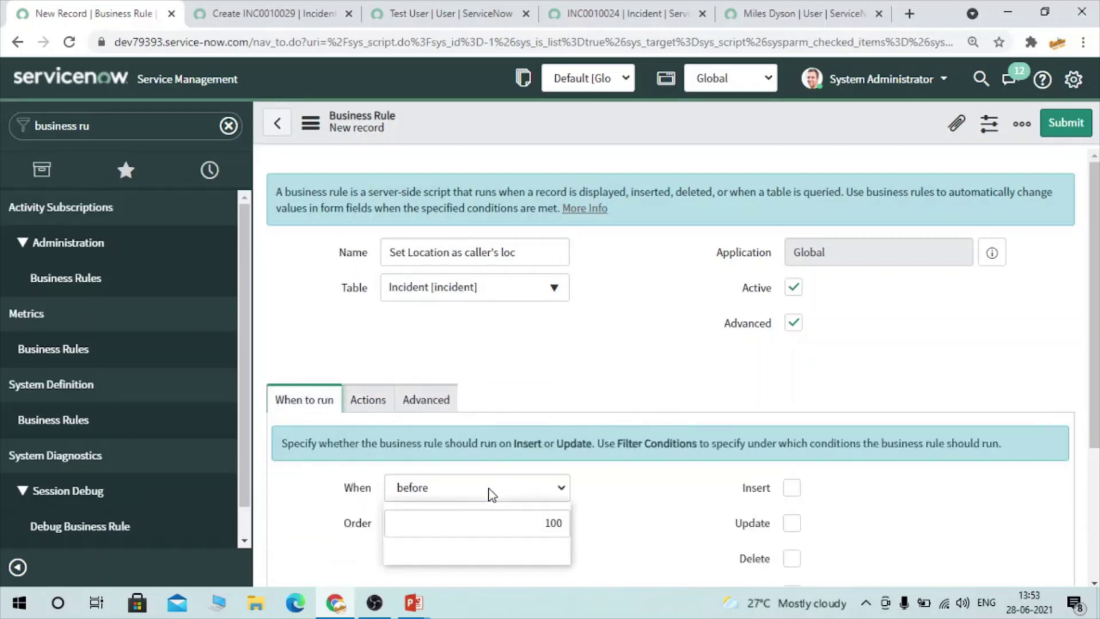
key(Escape)
click(418, 563)
scroll(415, 561, down, 3)
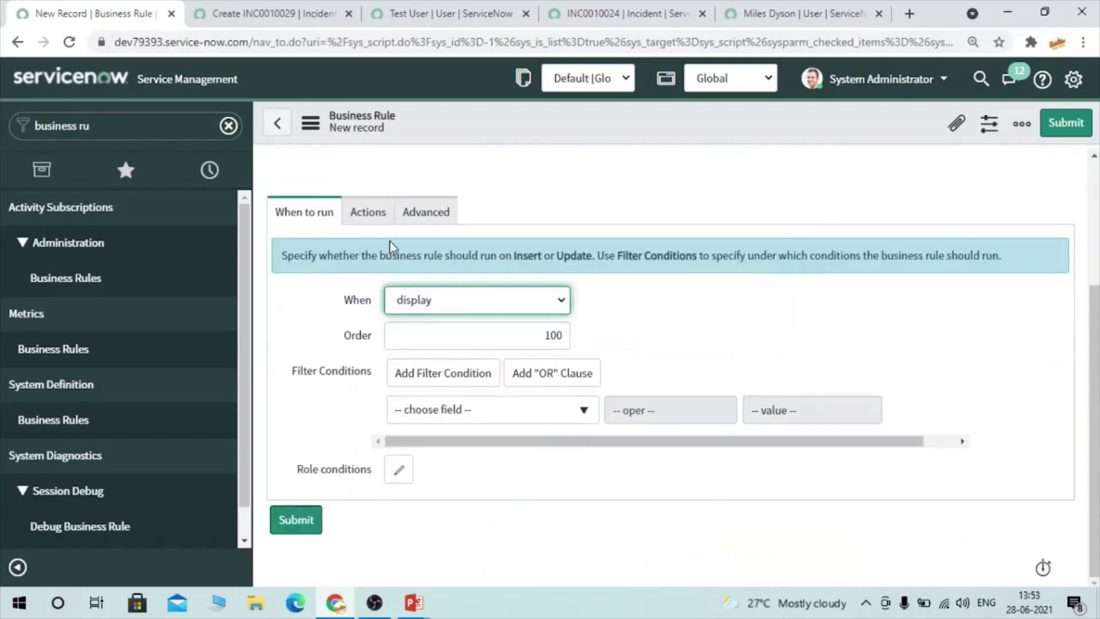
click(368, 216)
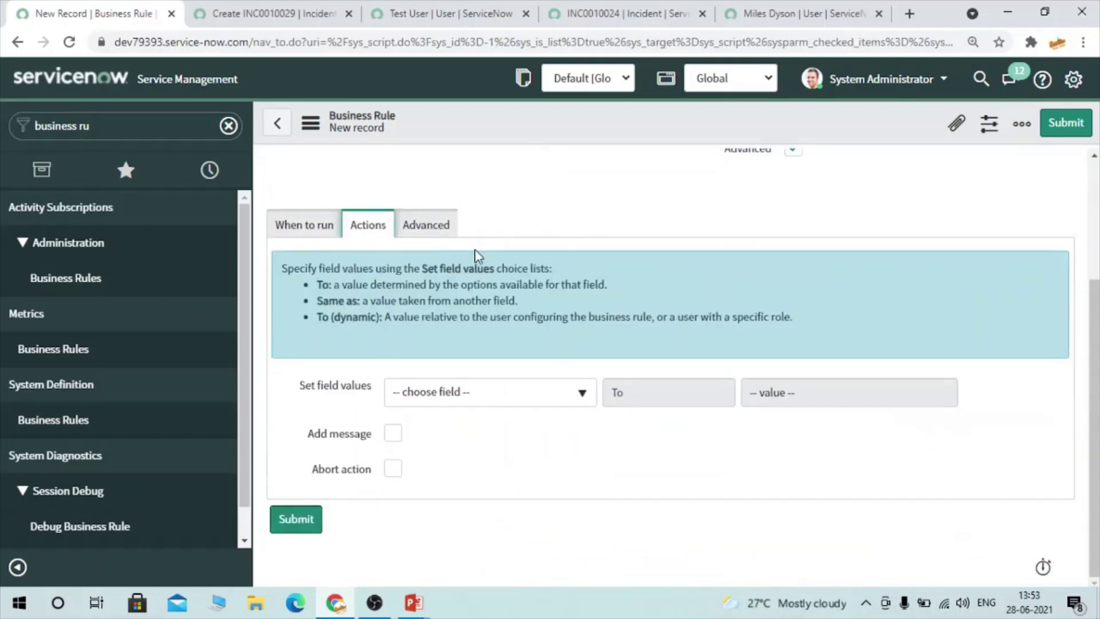
click(437, 236)
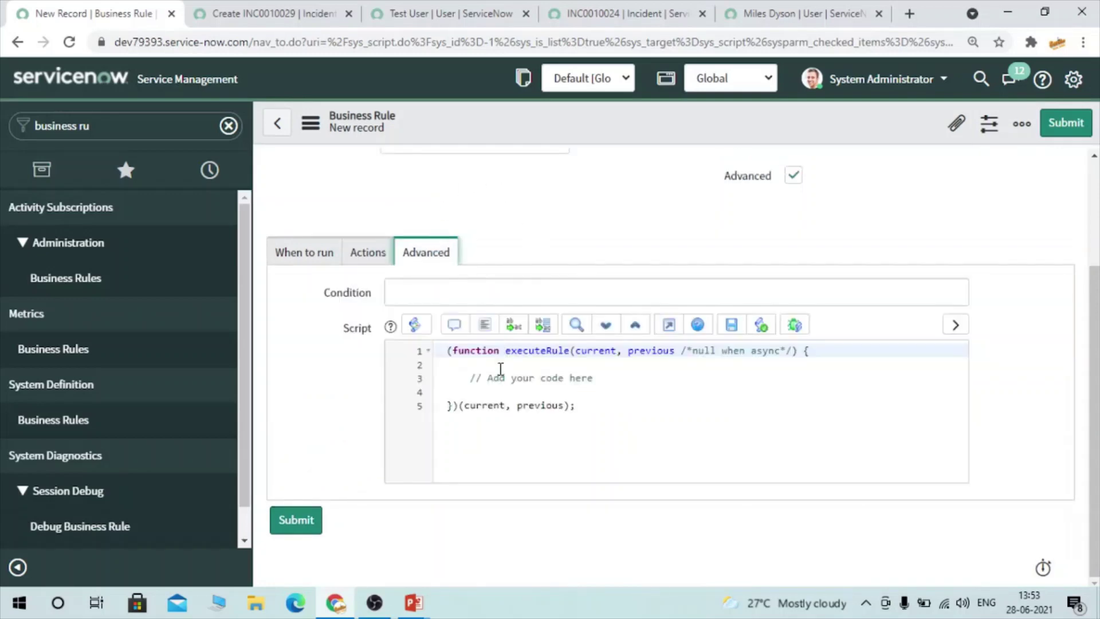
Step: Replace the script placeholder with g_sctrachpad.location = current.caller_id.location; then return to the incident
drag(472, 385, 594, 381)
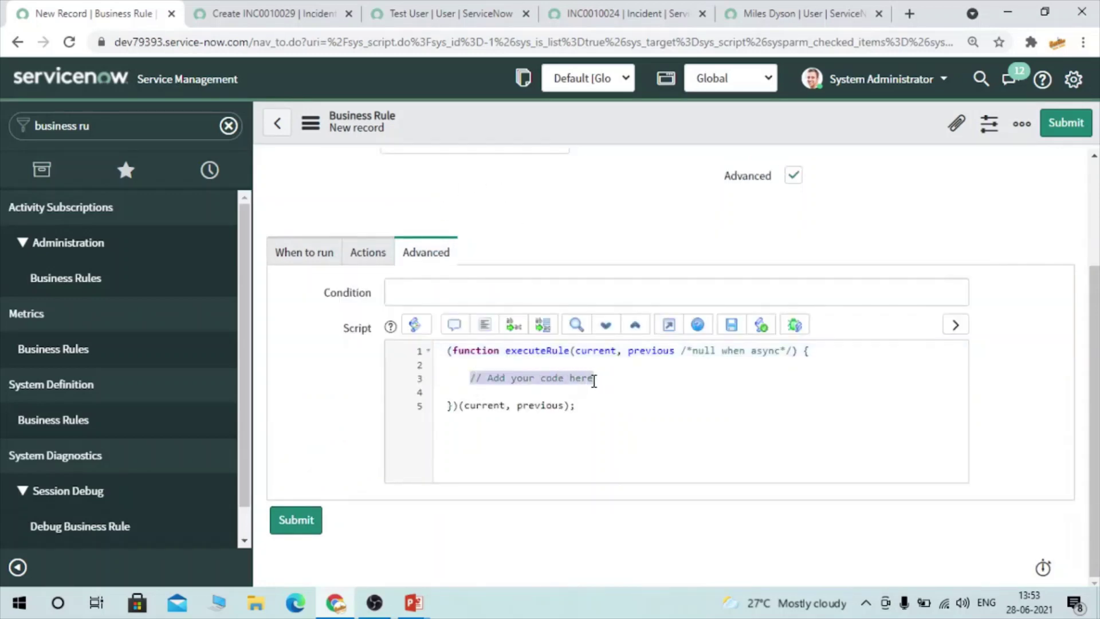
text(g_sctra)
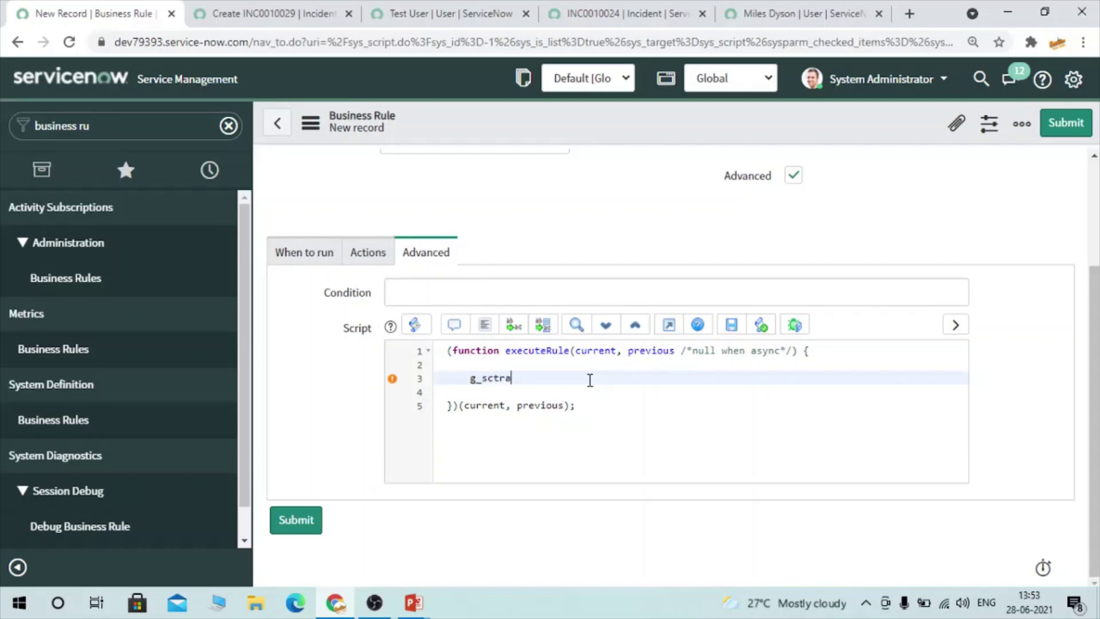
text(chpas)
key(BackSpace)
text(d)
text(.location = curremt)
key(BackSpace)
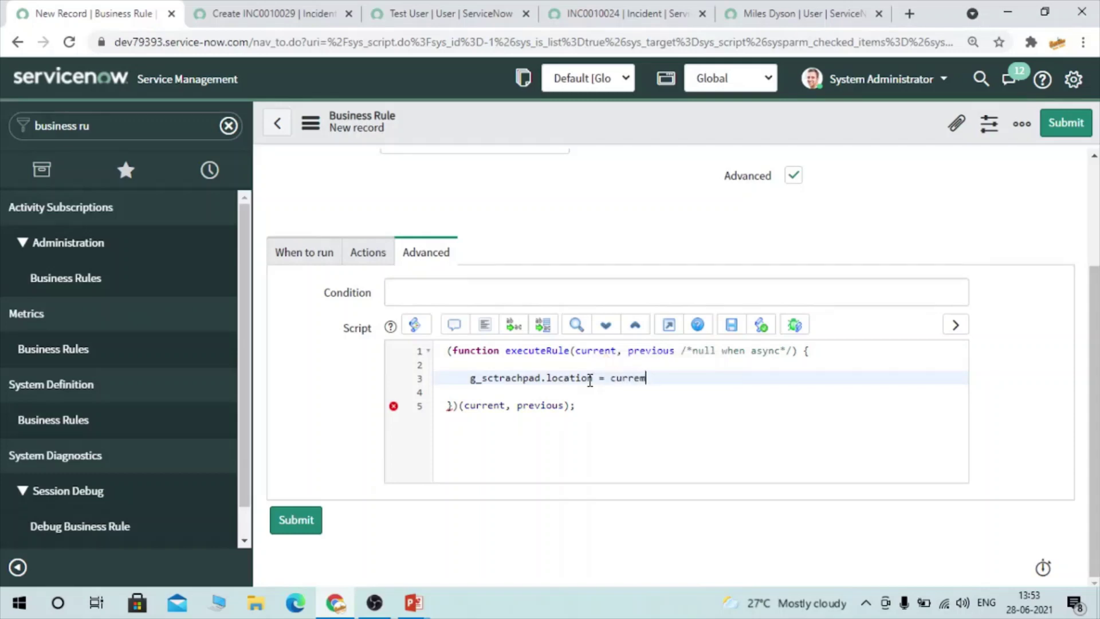
text(t.ca)
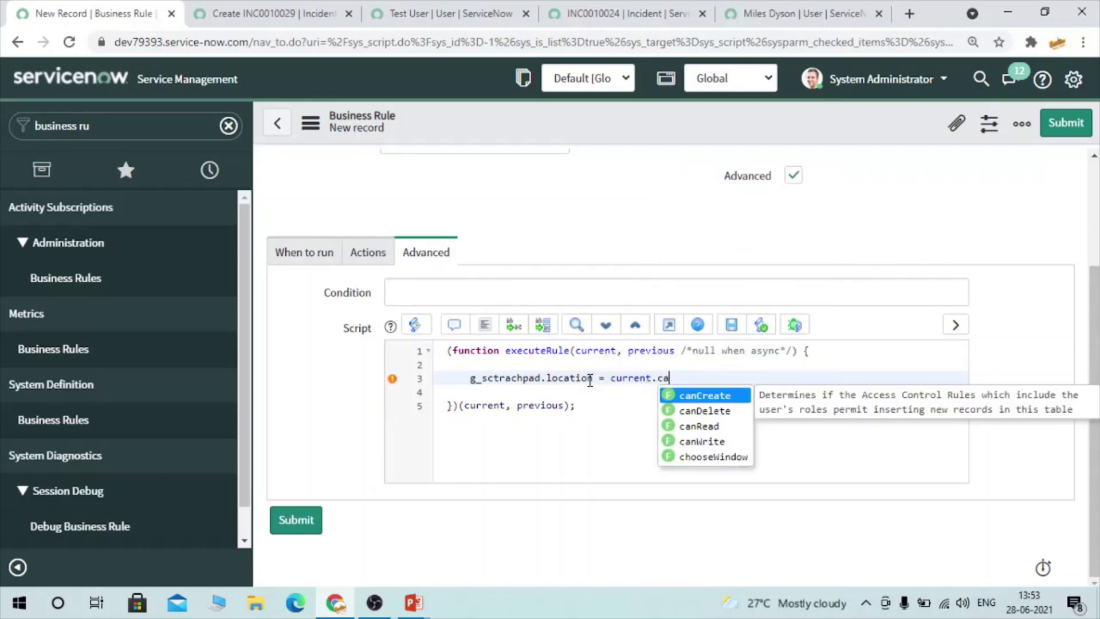
text(ller_id.)
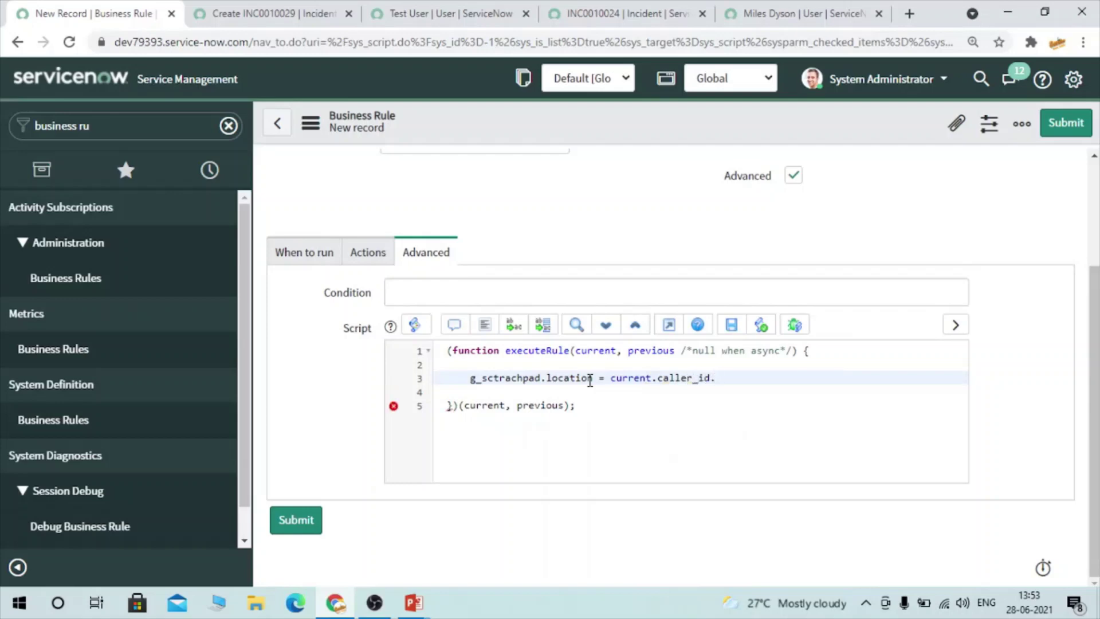
text(location;)
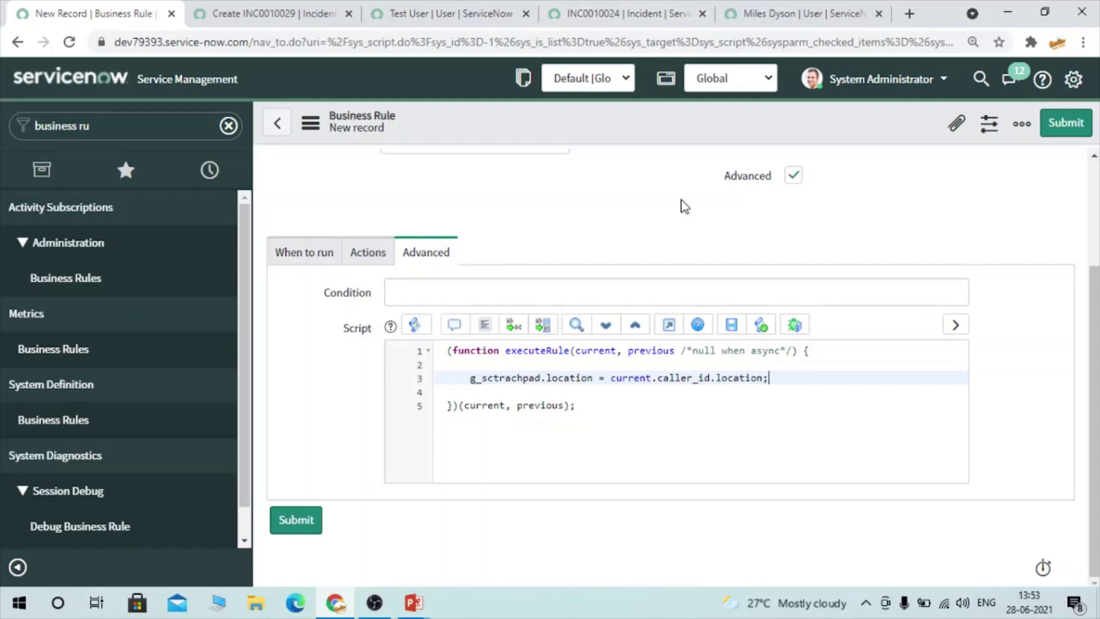
click(454, 12)
click(234, 8)
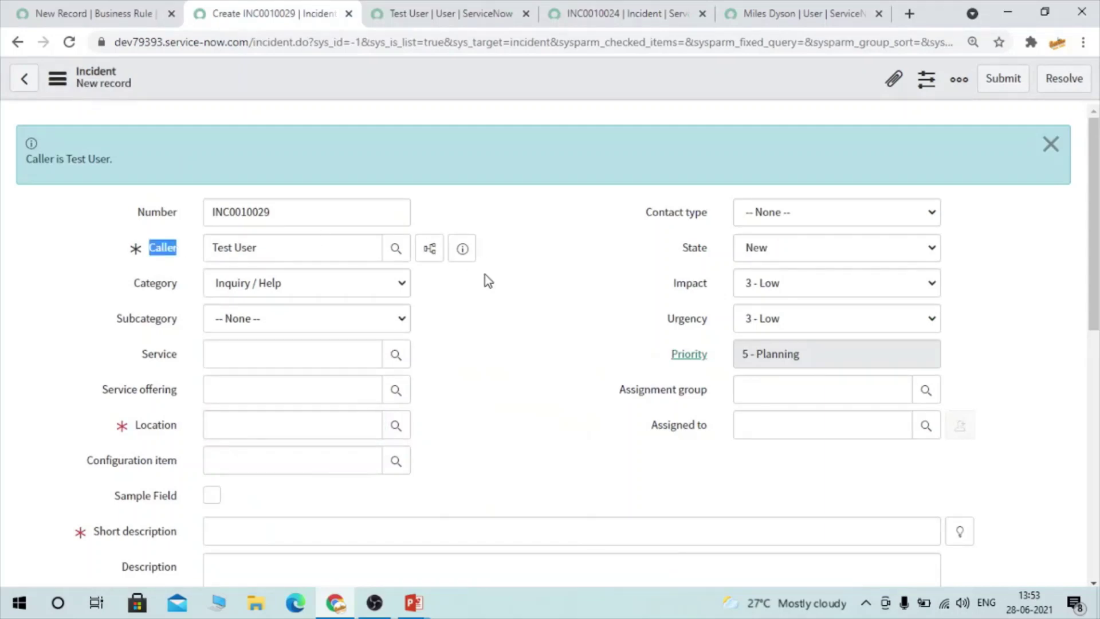
Step: Check the User Location field's column name and the incident's caller Test User
click(401, 13)
click(145, 427)
right_click(148, 430)
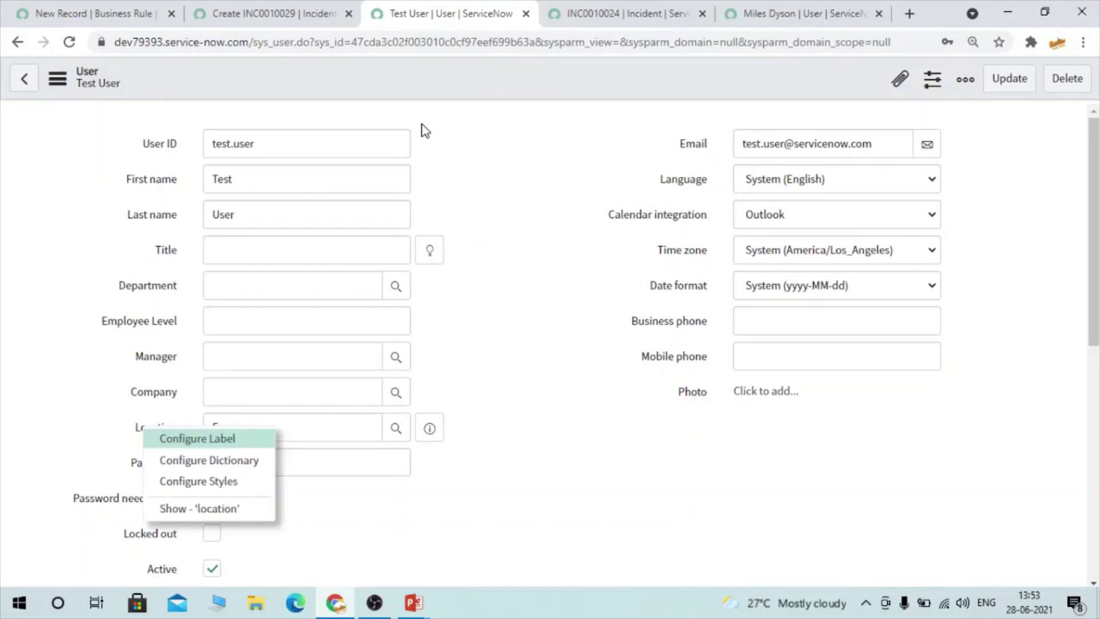
click(273, 2)
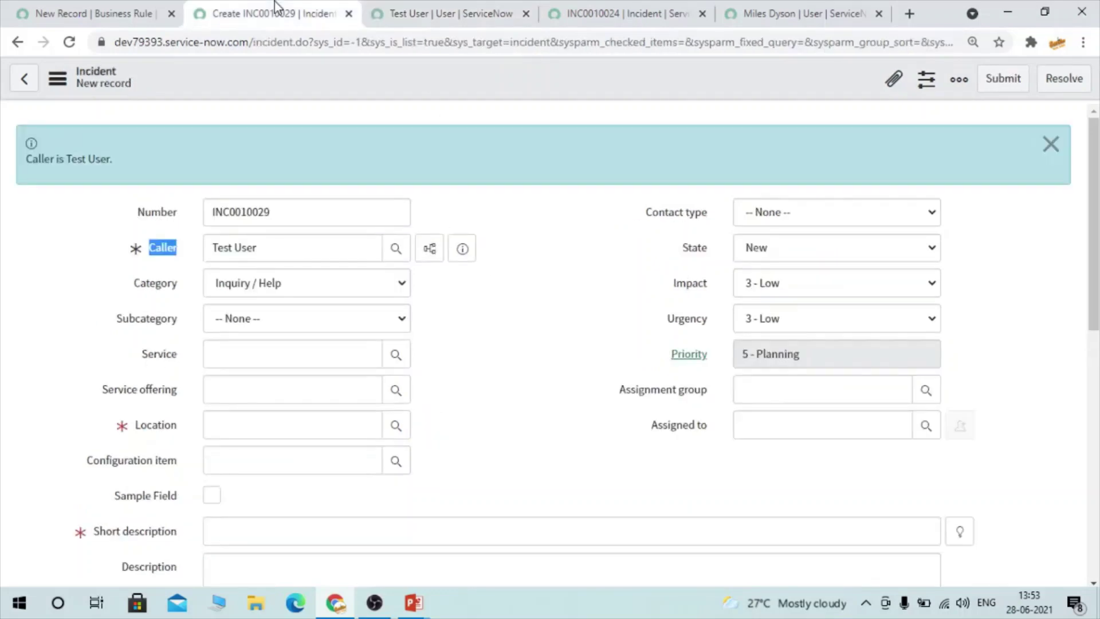
click(188, 274)
click(163, 248)
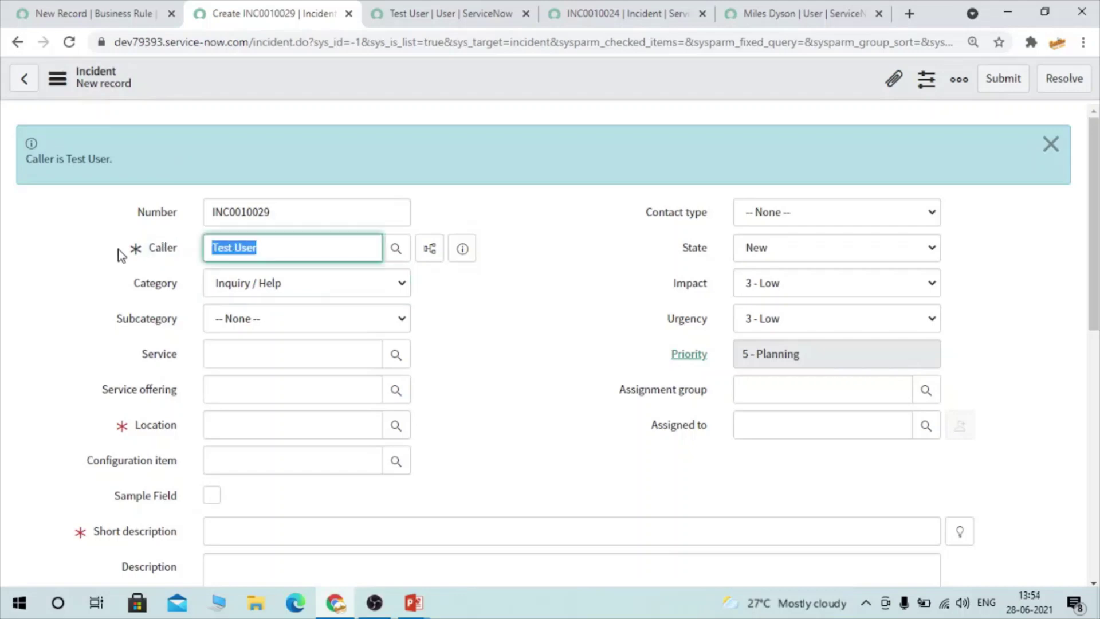
click(394, 12)
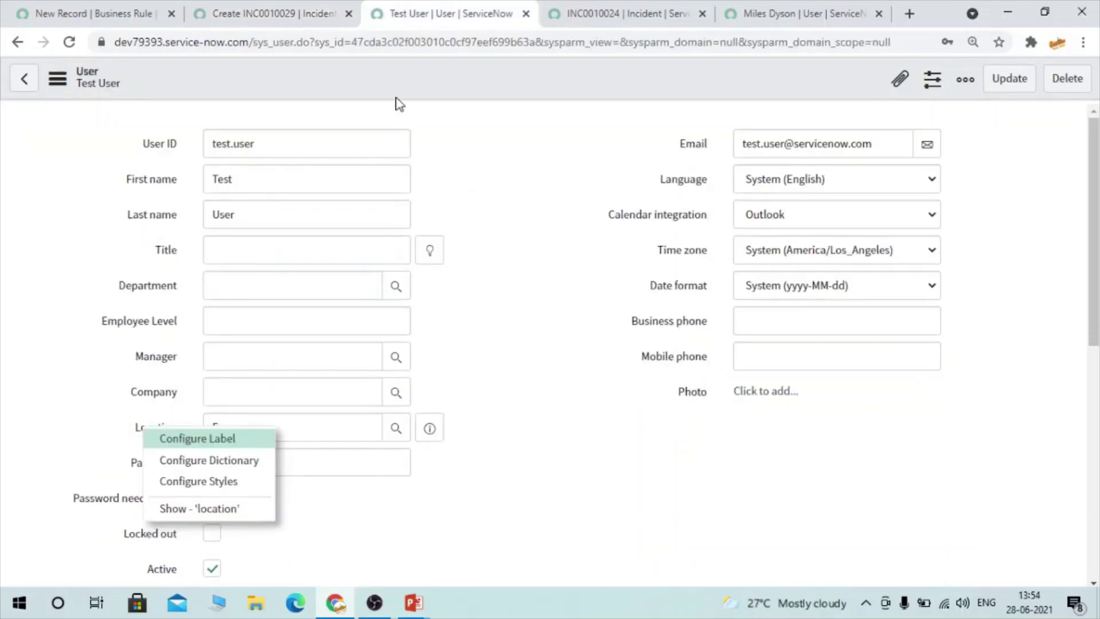
click(297, 8)
click(132, 7)
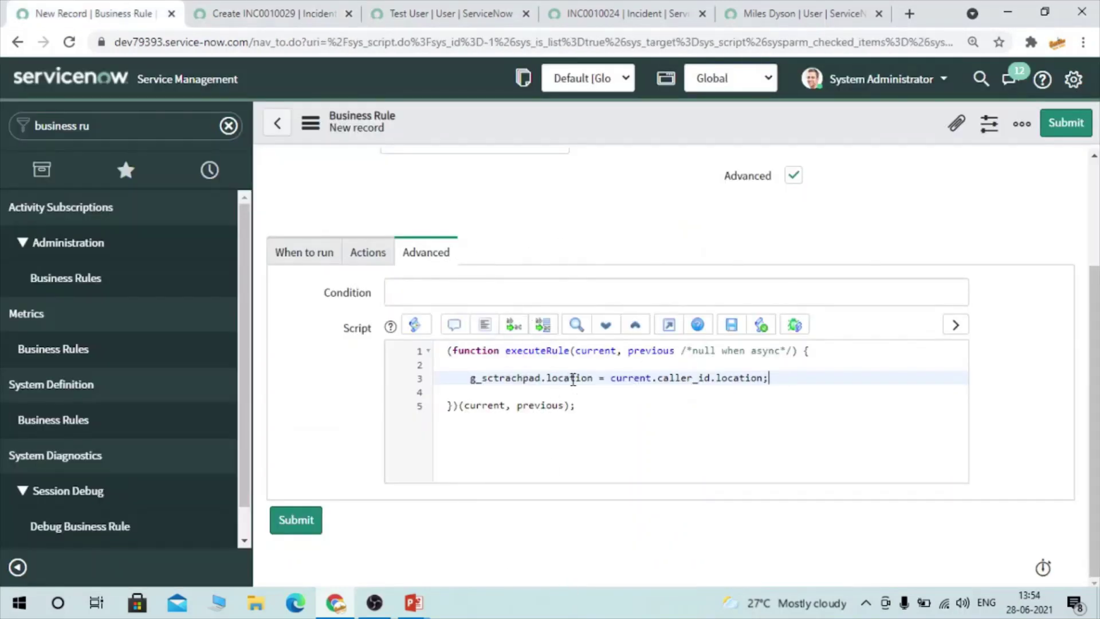
Step: Review the g_sctrachpad.location assignment in the script and save the business rule
drag(592, 380, 462, 375)
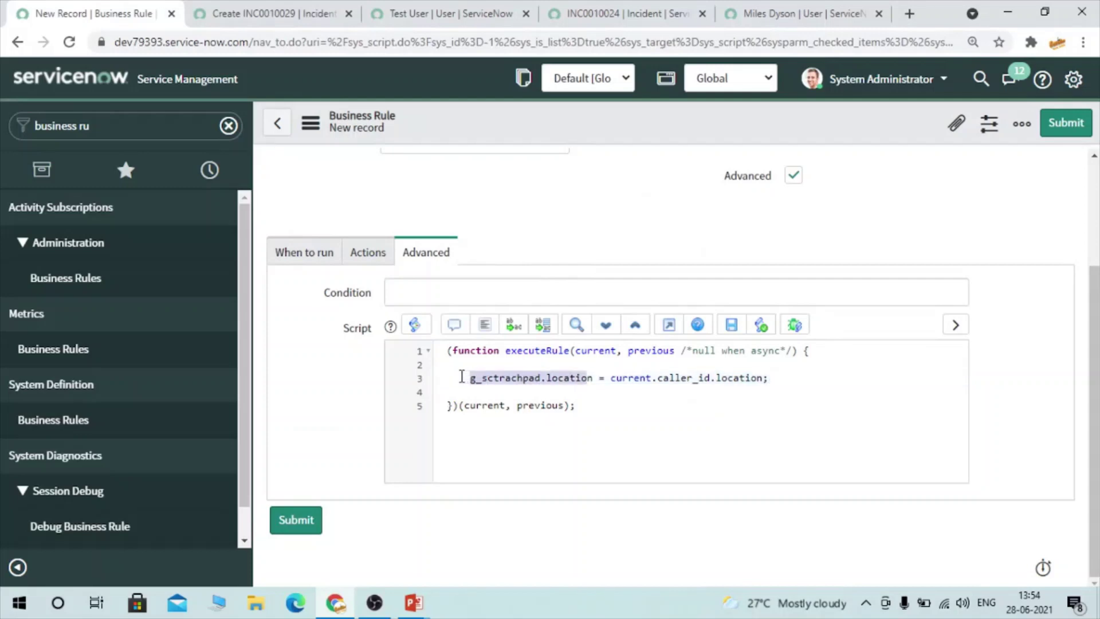
drag(773, 378, 658, 379)
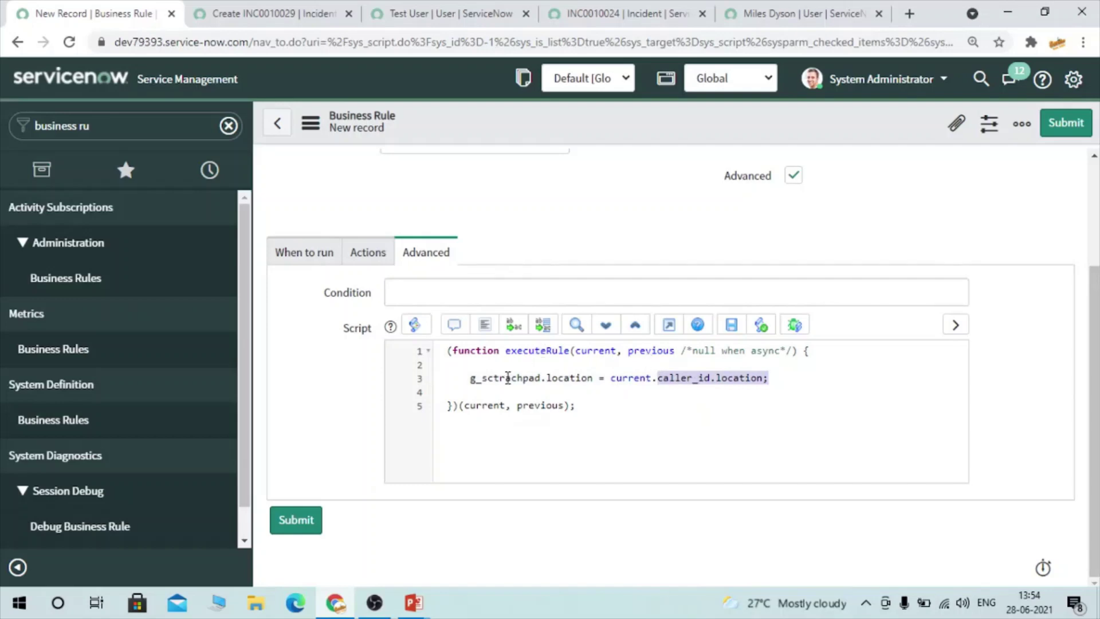
double_click(507, 377)
double_click(566, 376)
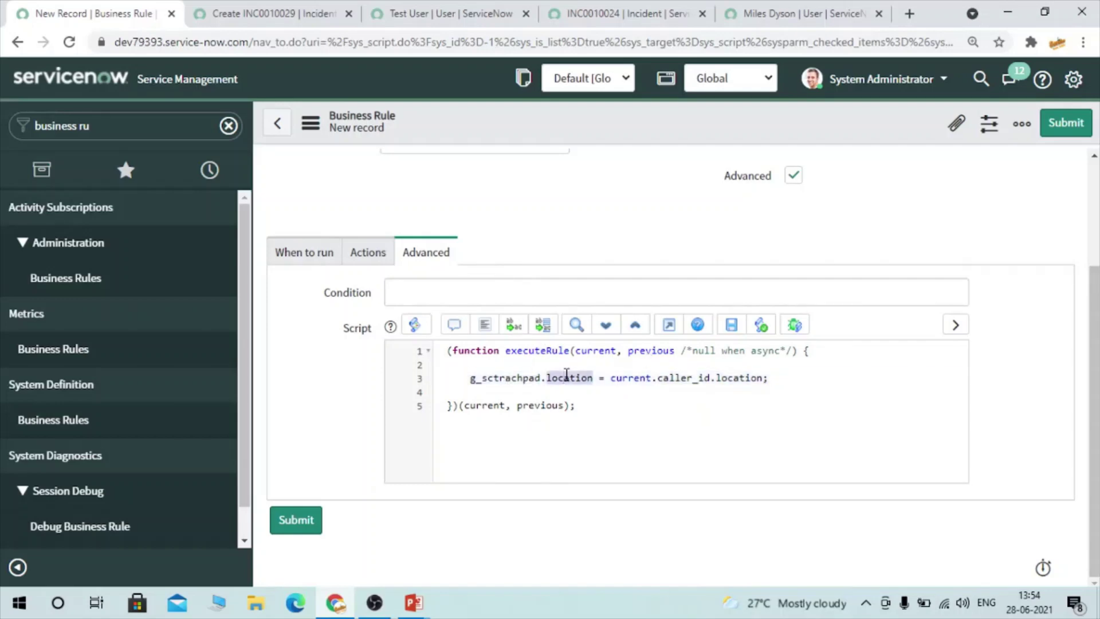
drag(592, 377, 469, 379)
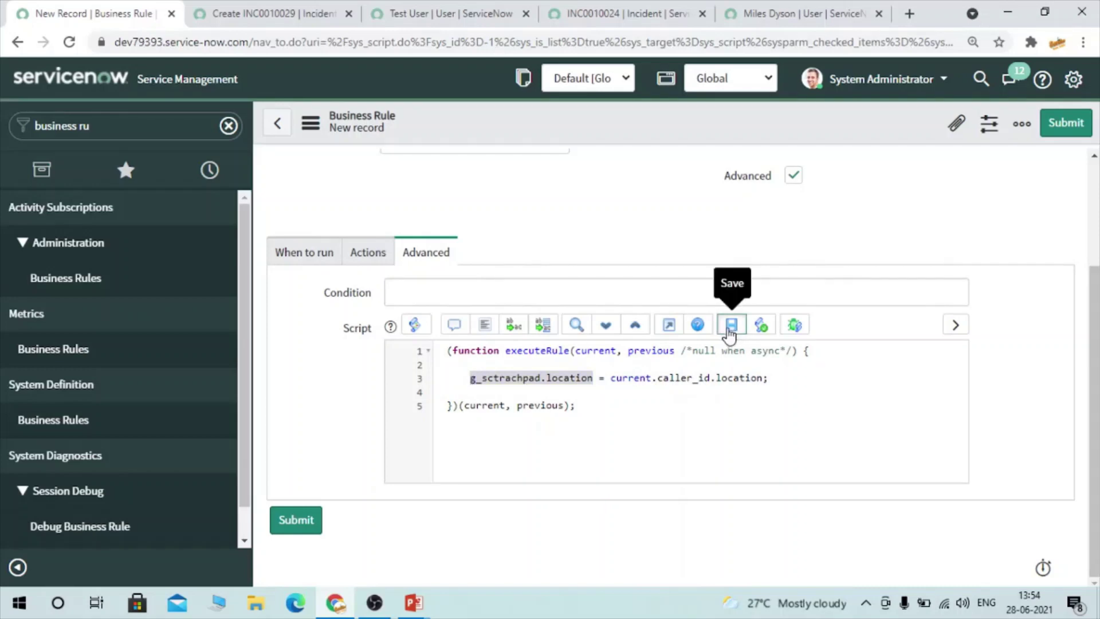
click(729, 331)
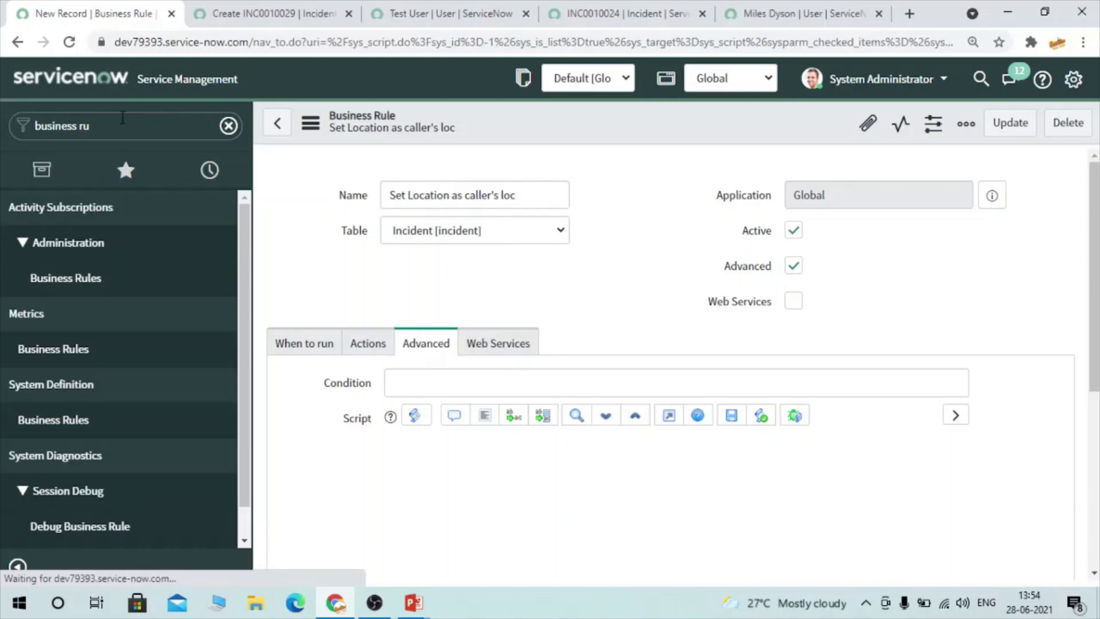
Step: Open Client Scripts in a new tab via a 'client s' navigator search and start a new record
click(93, 122)
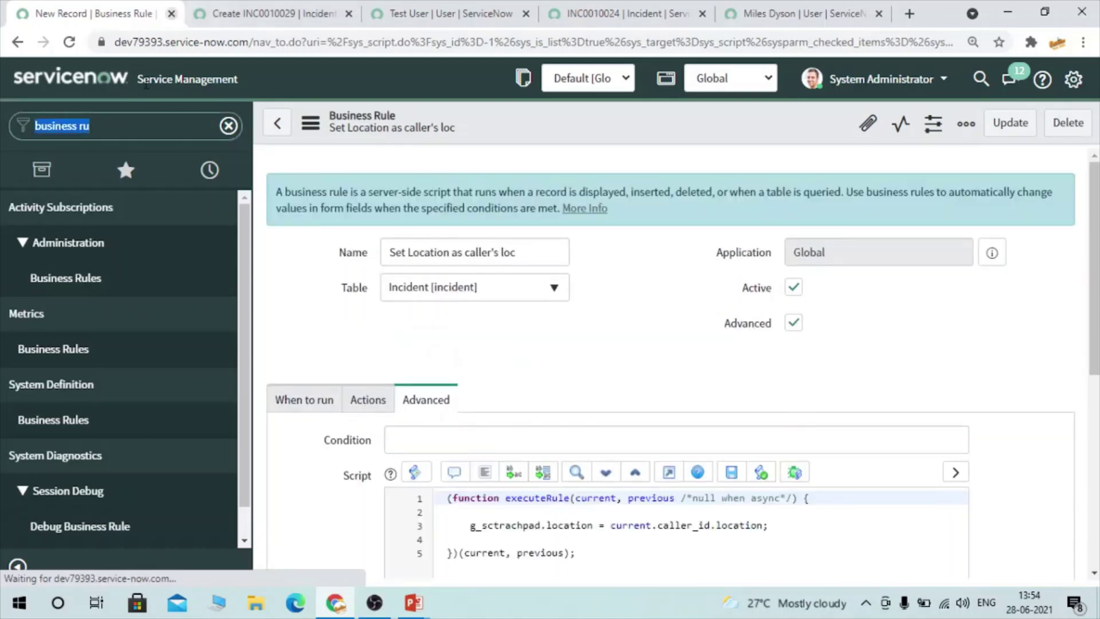
text(client s)
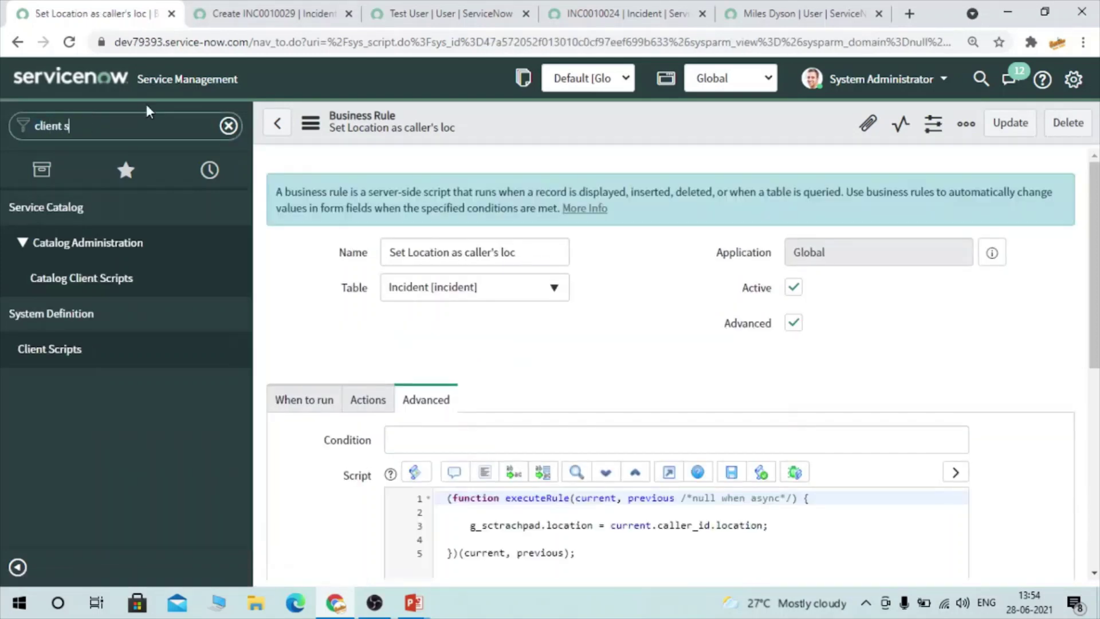
right_click(43, 347)
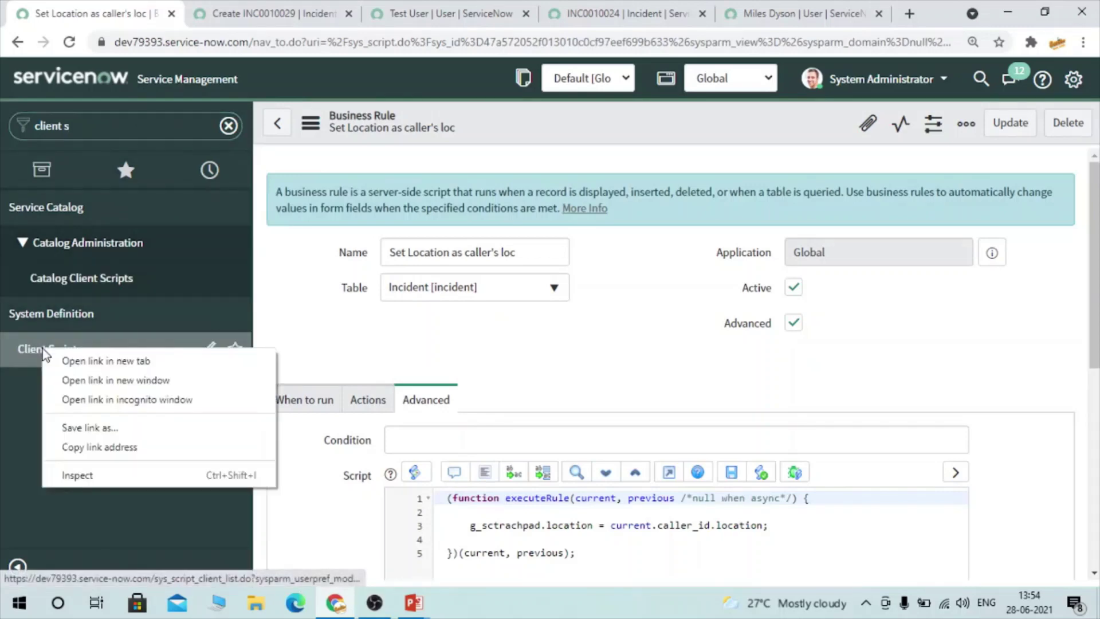
click(71, 361)
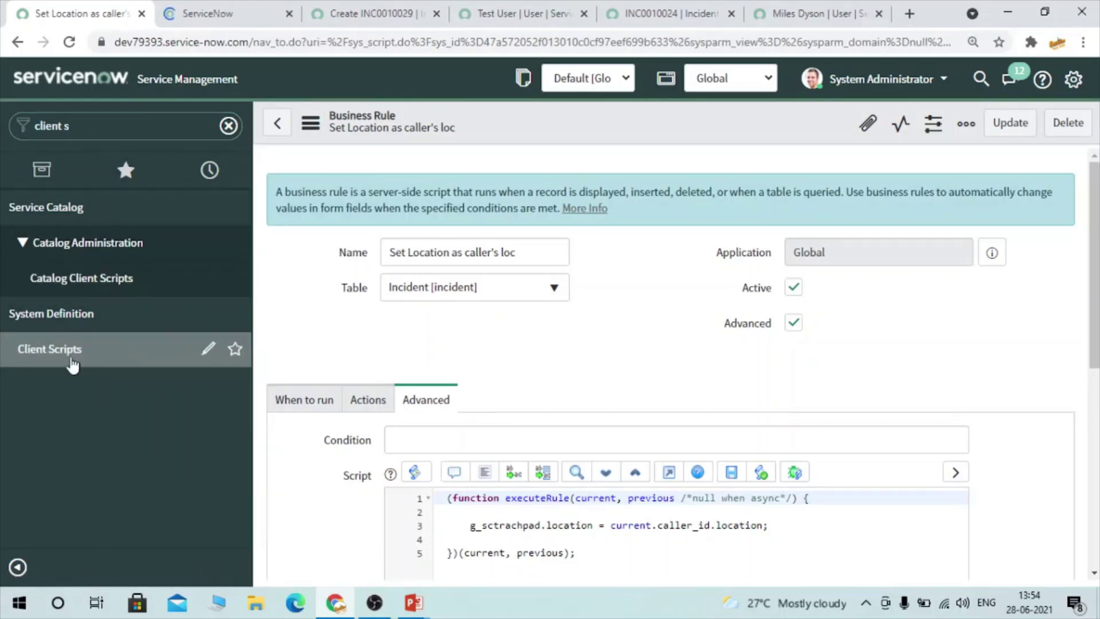
click(221, 12)
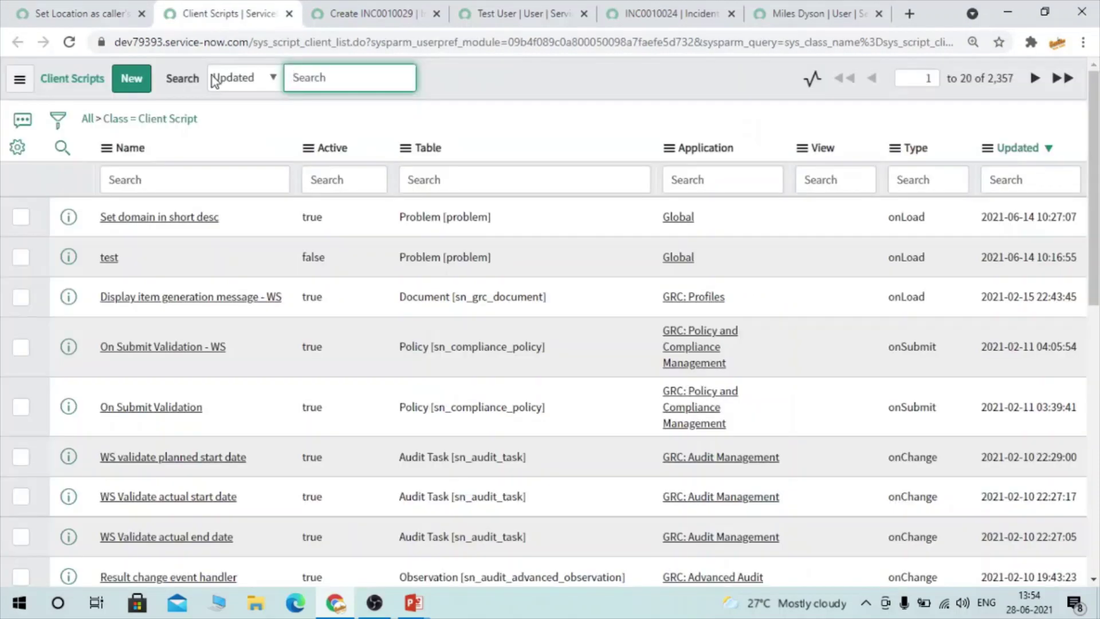
click(133, 79)
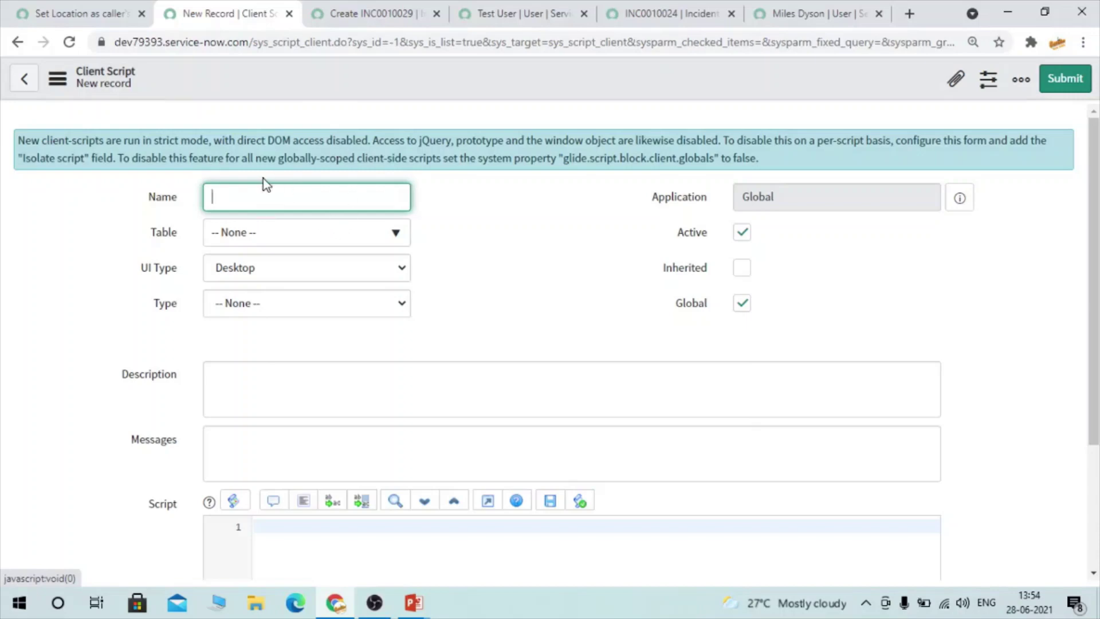
Step: Name the client script 'Set Loaction' and set its table to Incident [incident]
text(Set Loaction)
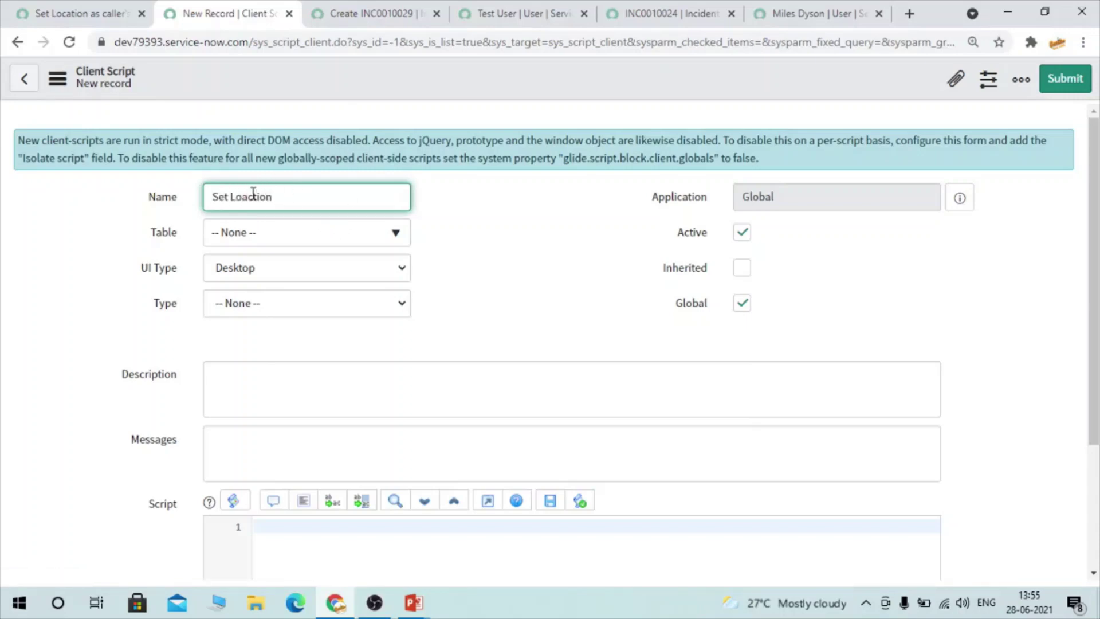
click(319, 230)
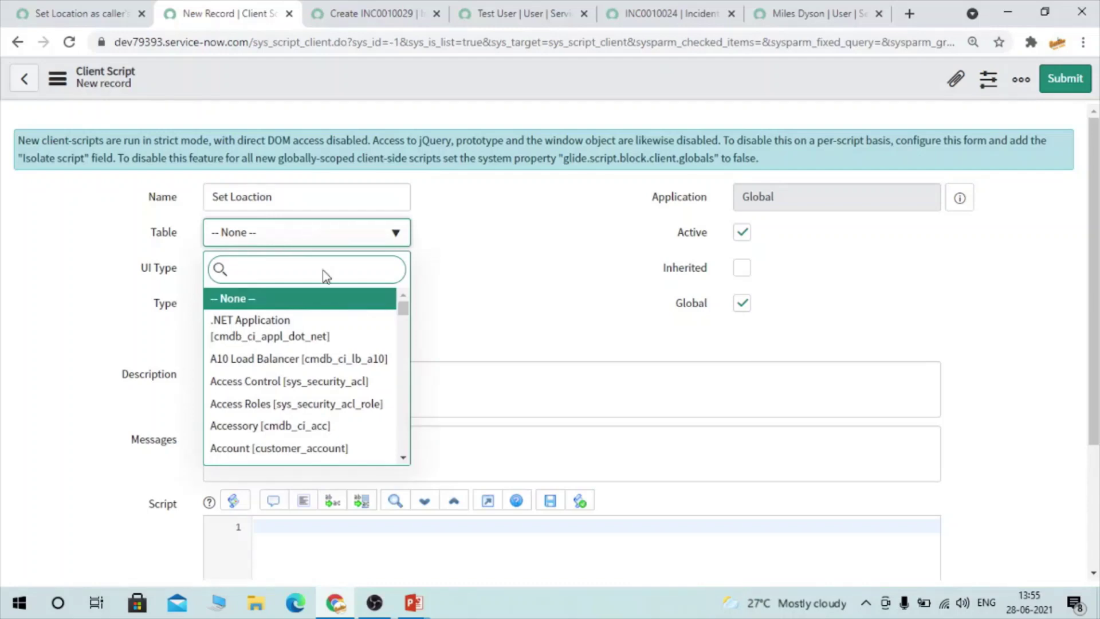
text(incident)
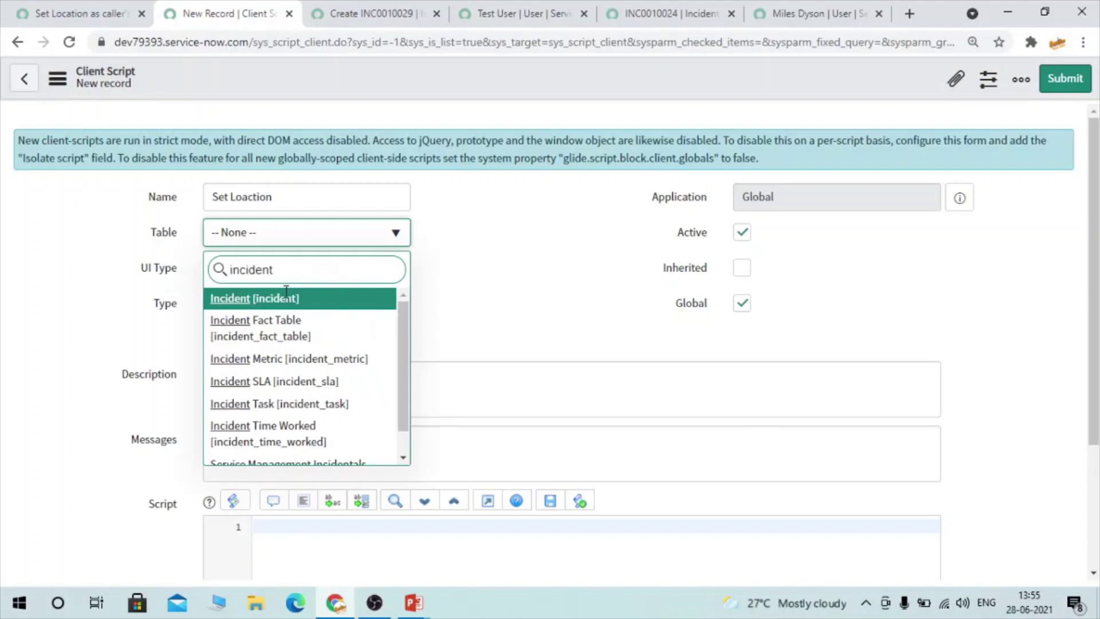
click(264, 299)
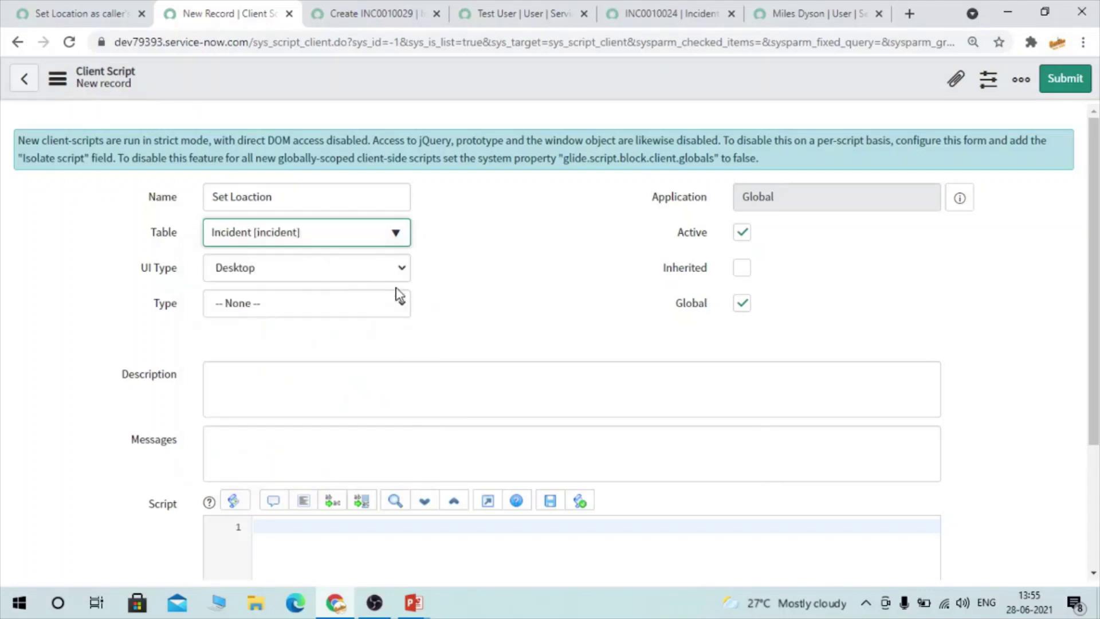
Step: Make it an onChange script on the Caller field and tick Inherited
click(311, 302)
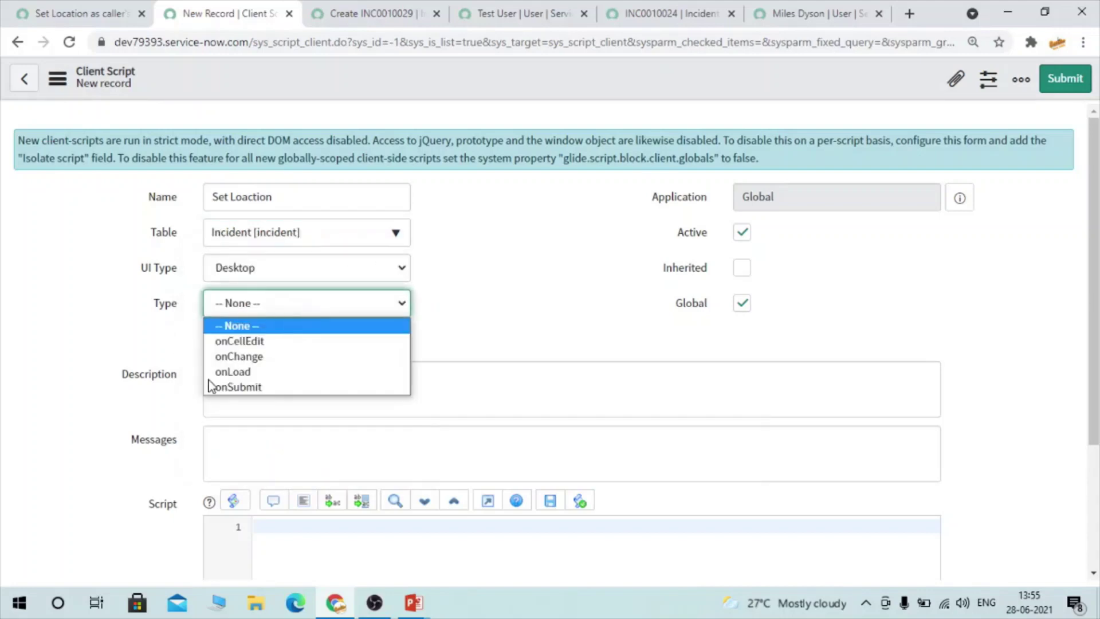
click(238, 355)
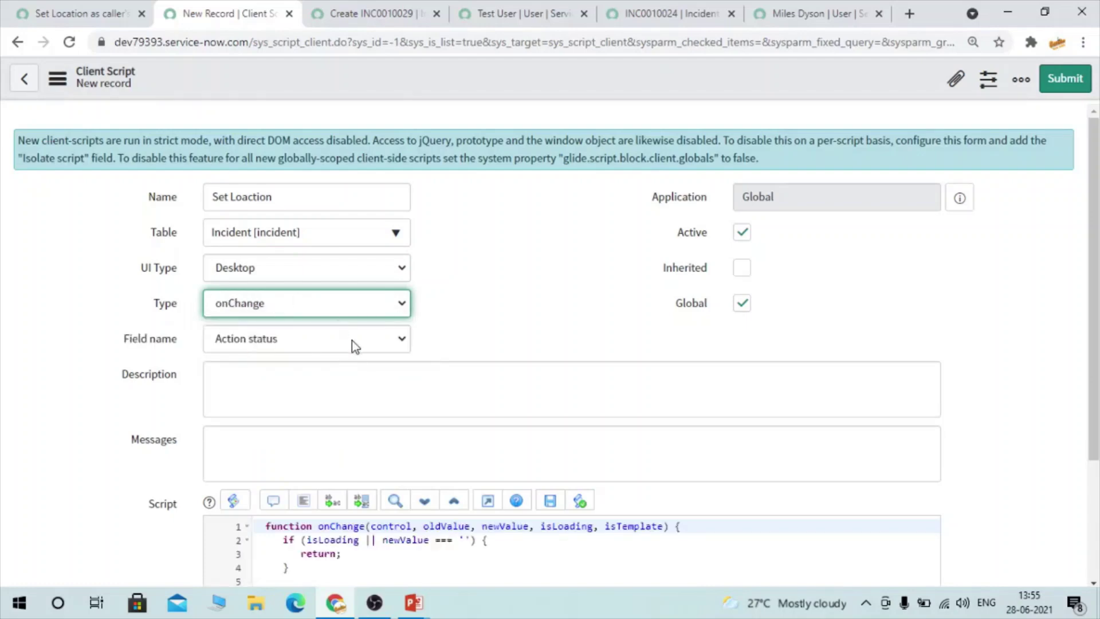
click(290, 336)
key(c)
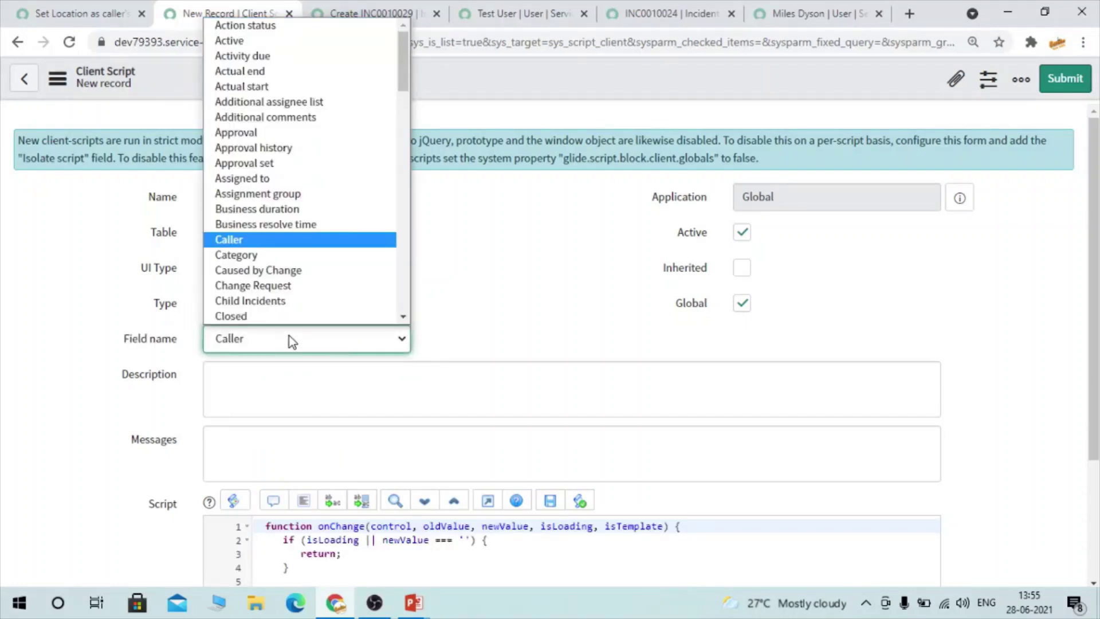
click(230, 241)
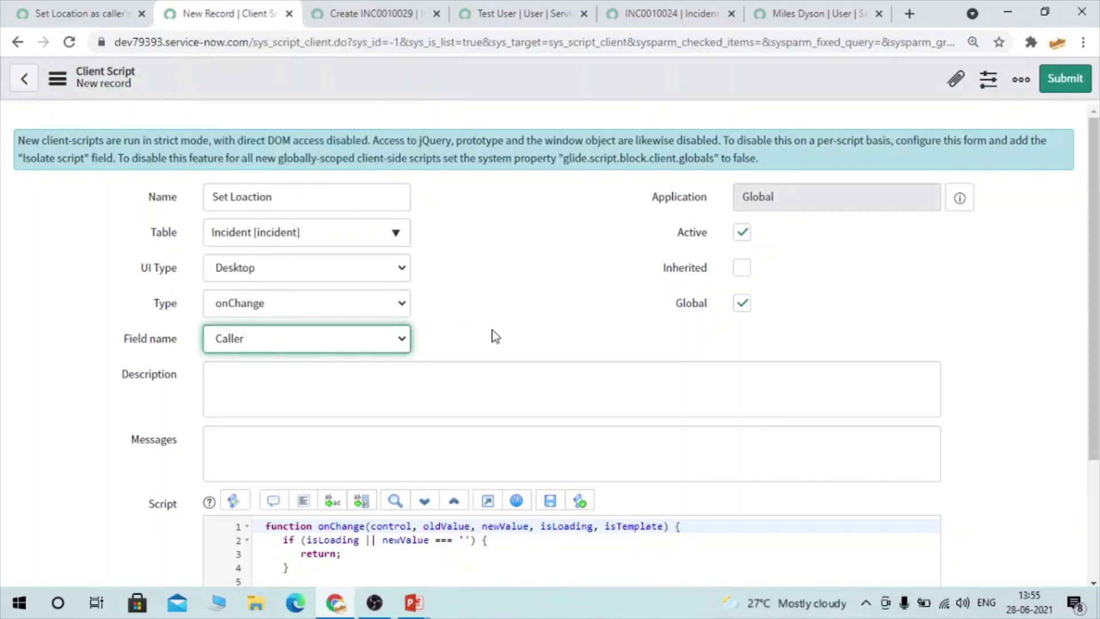
click(741, 266)
Step: Replace the placeholder comment with an if(newValue) block calling g_form.setValue for the location field
scroll(563, 366, down, 3)
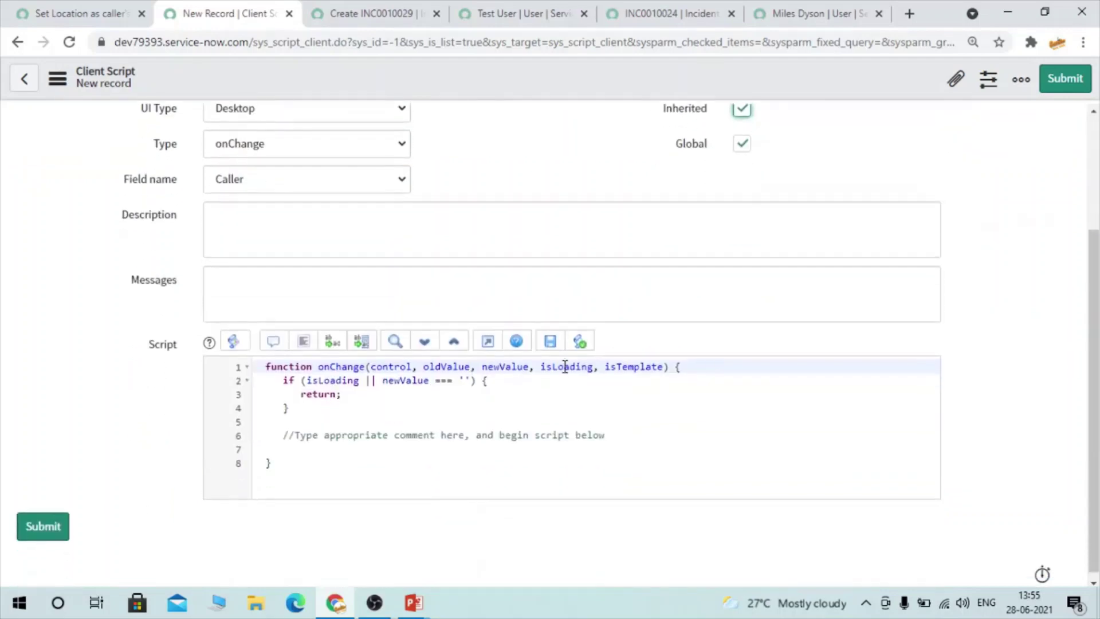
drag(282, 430, 609, 434)
key(BackSpace)
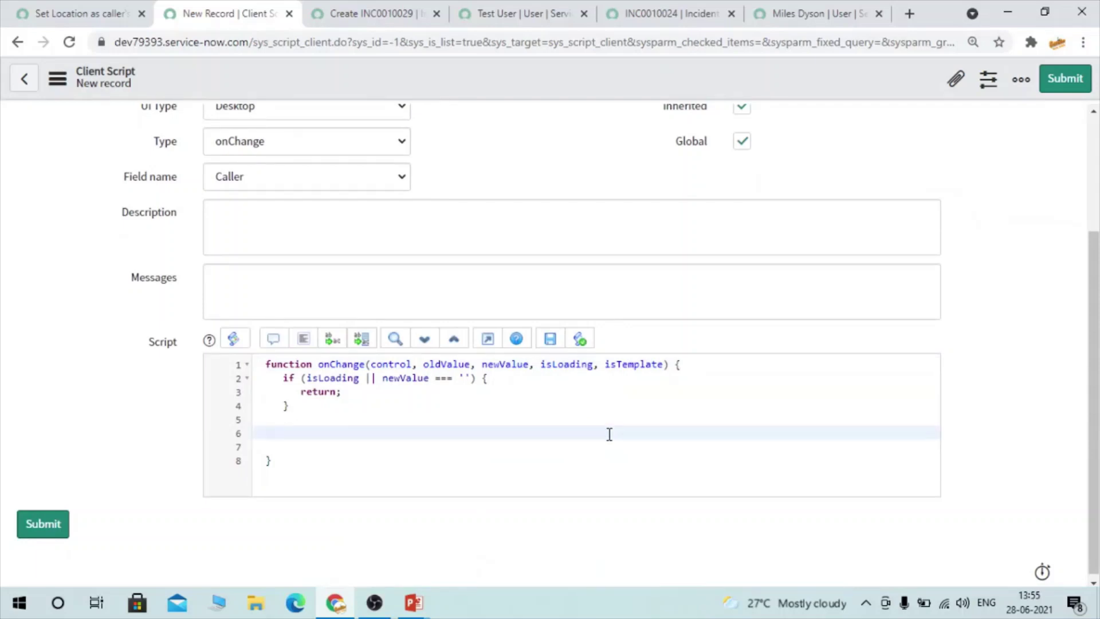
text(if(newValue)
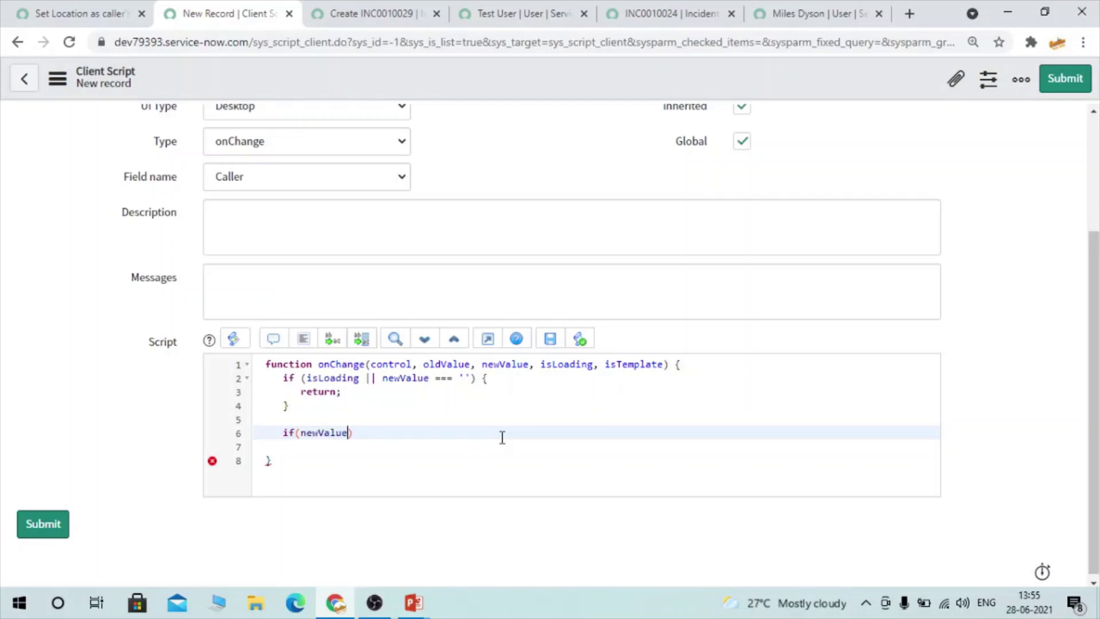
key(Return)
text({)
key(Return)
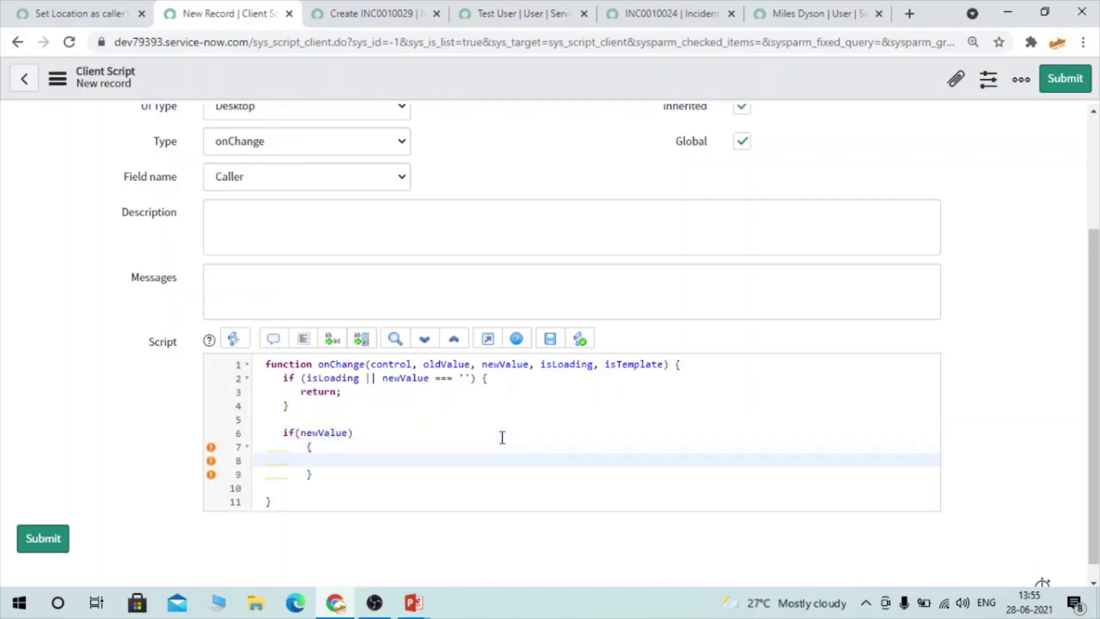
text(g_form.setV)
key(Return)
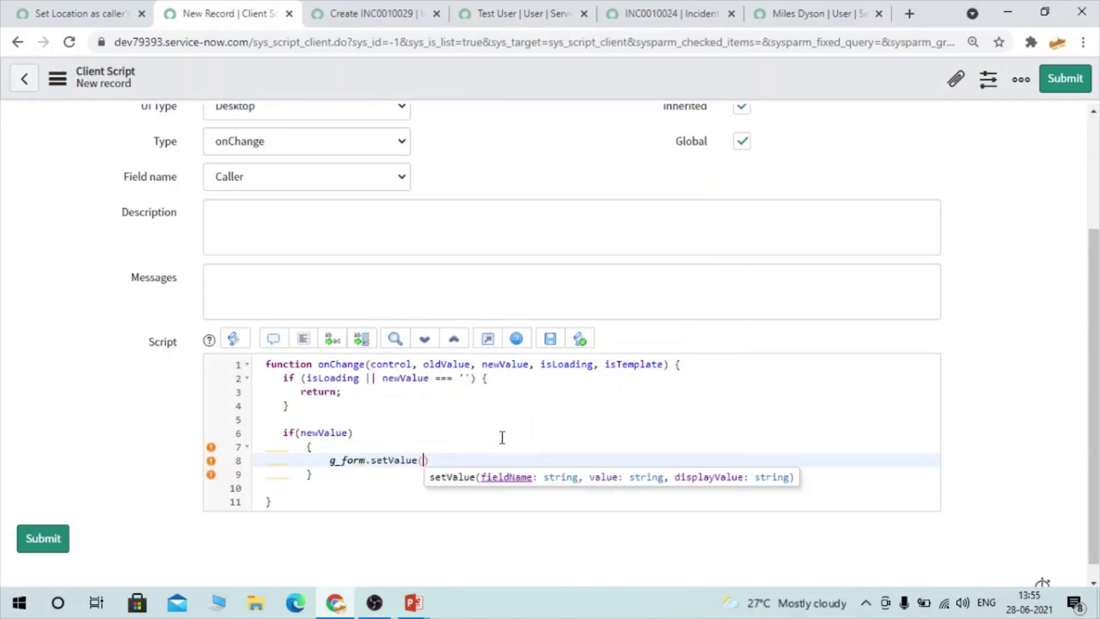
text('locati)
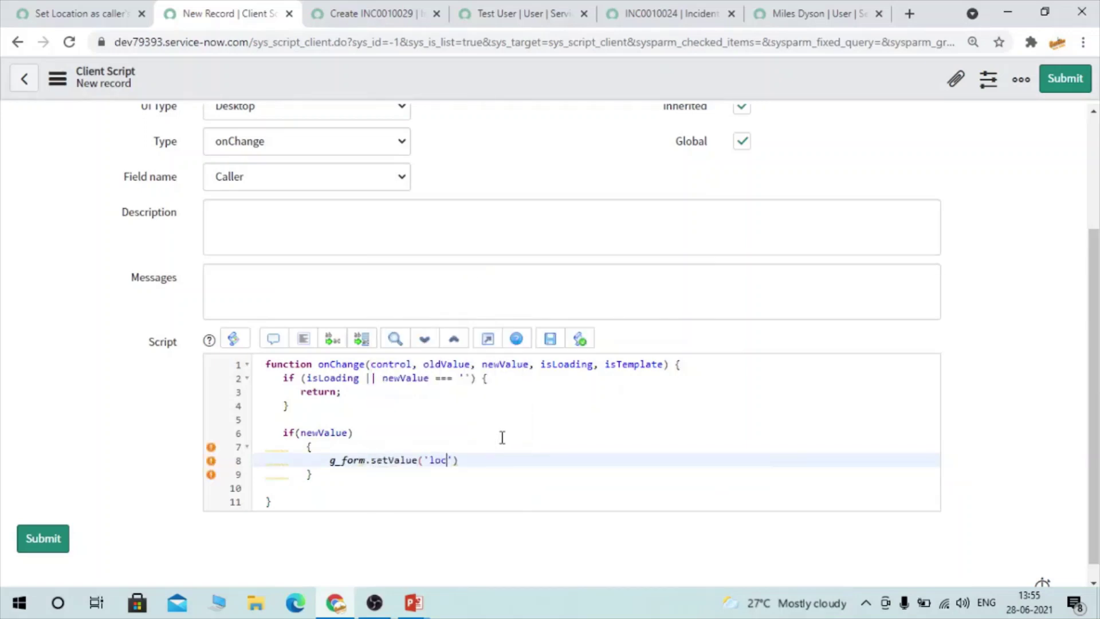
text(ob)
text(n',)
Step: Copy g_sctrachpad.location from the business rule and paste it in as the setValue value
click(55, 5)
drag(593, 524, 469, 525)
key(ctrl+c)
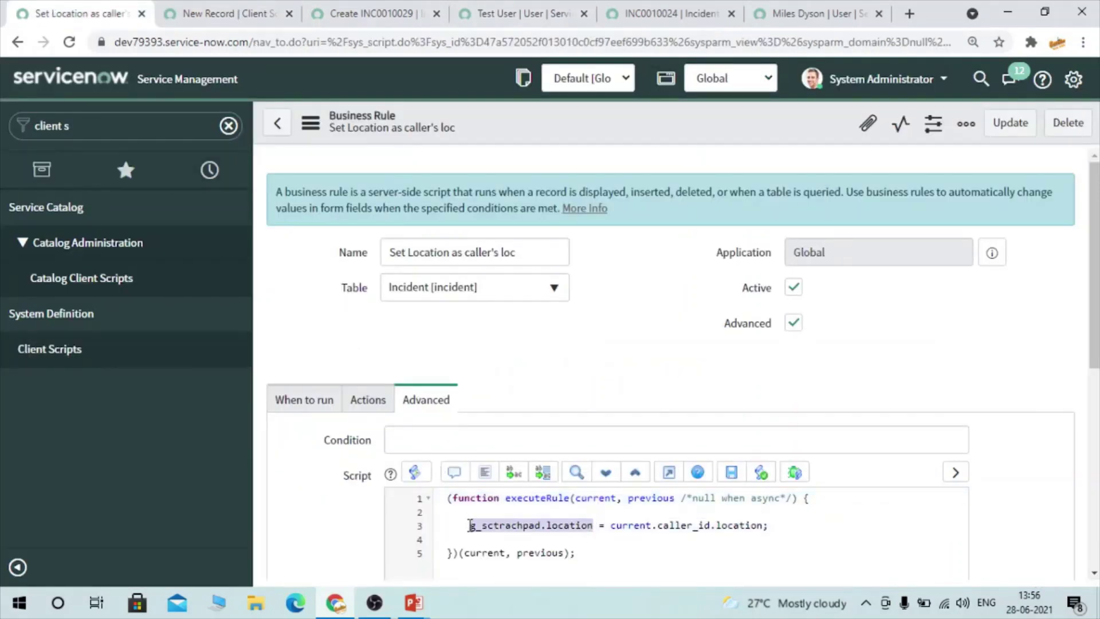
click(281, 15)
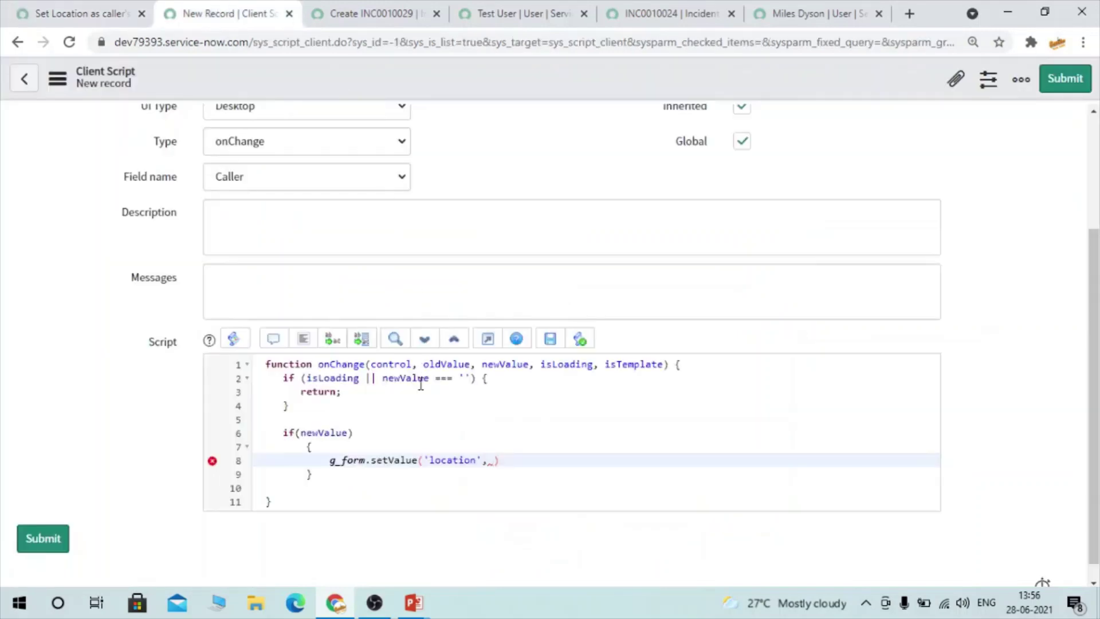
key(ctrl+v)
text();)
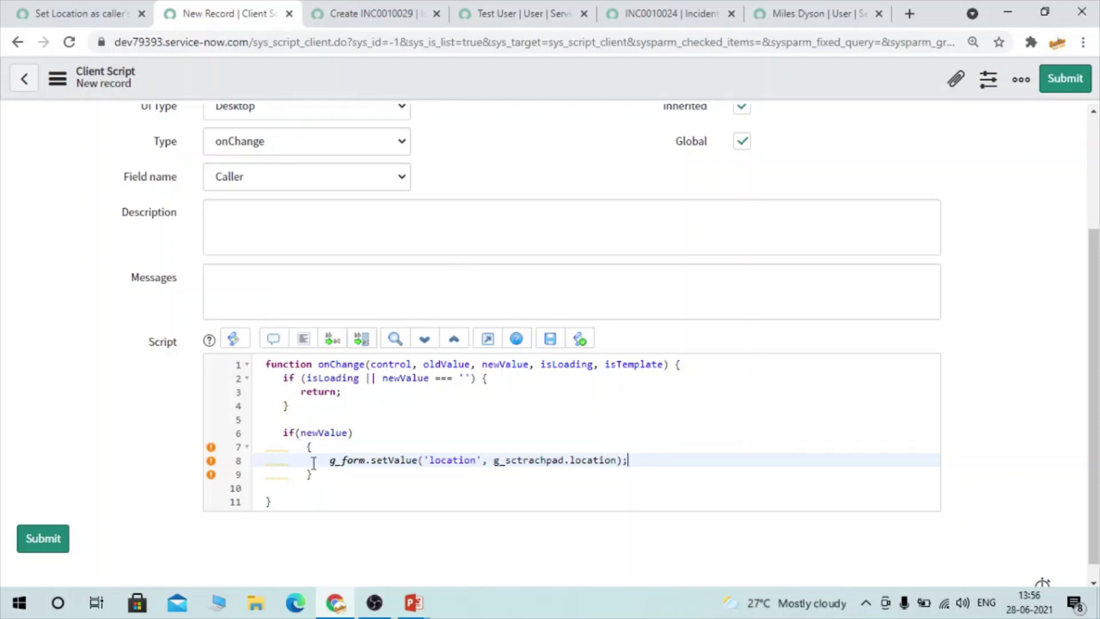
Step: Reformat the if block and save the 'Set Loaction' client script
drag(294, 500, 285, 429)
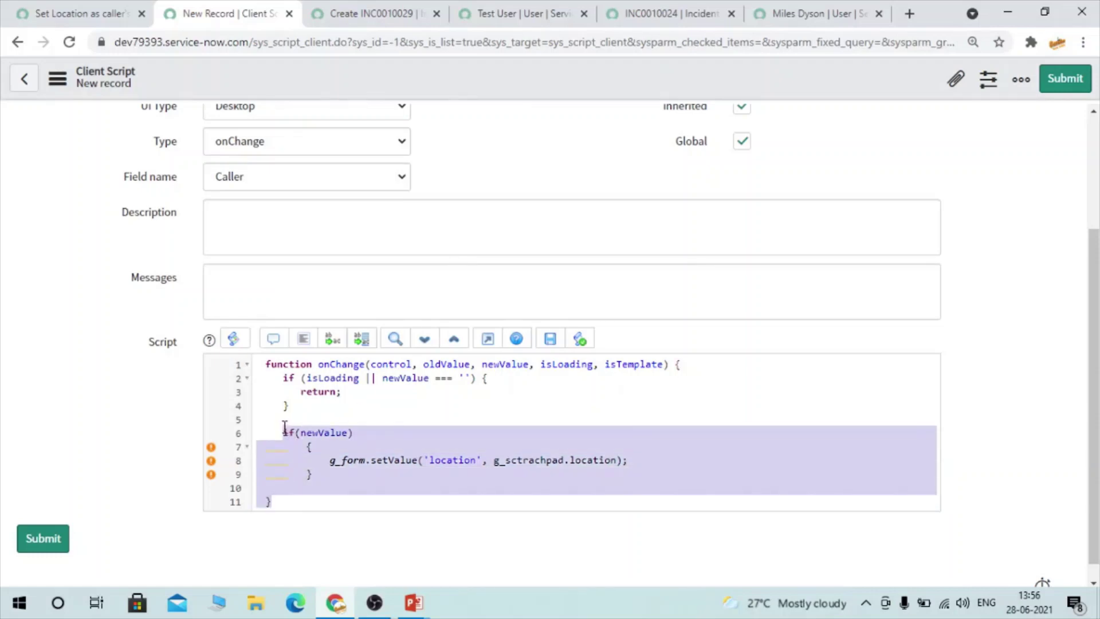
click(304, 338)
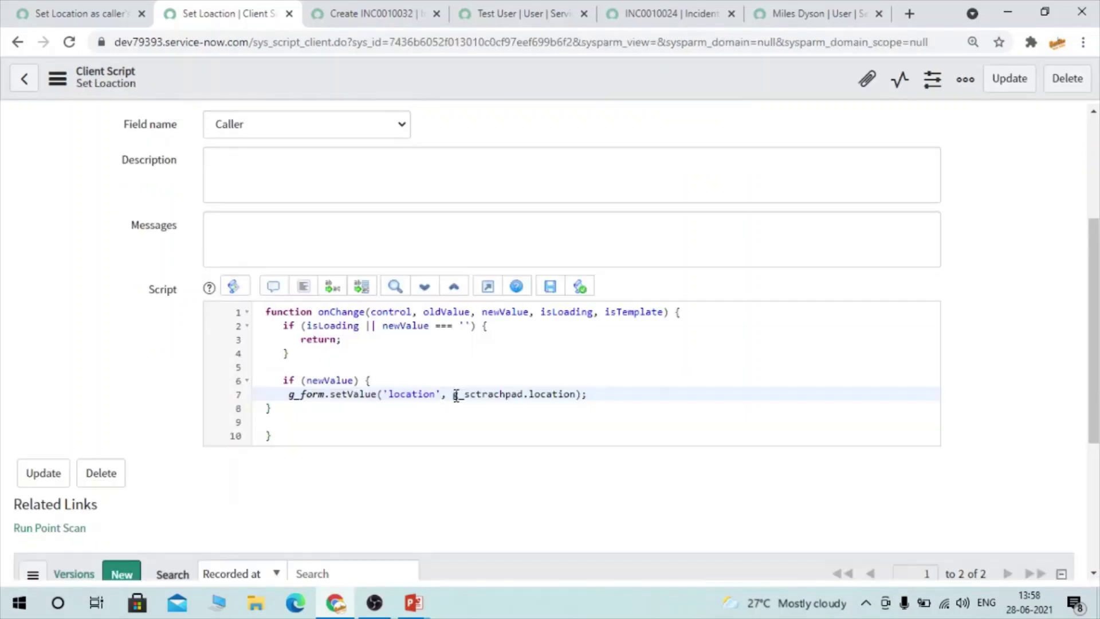
text(')
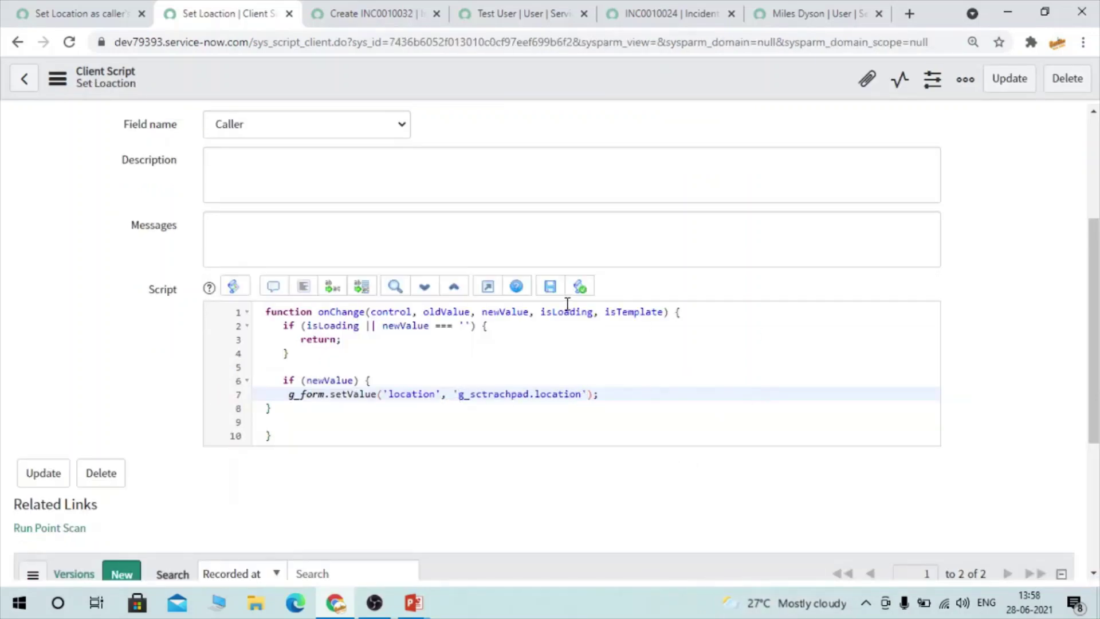
click(551, 292)
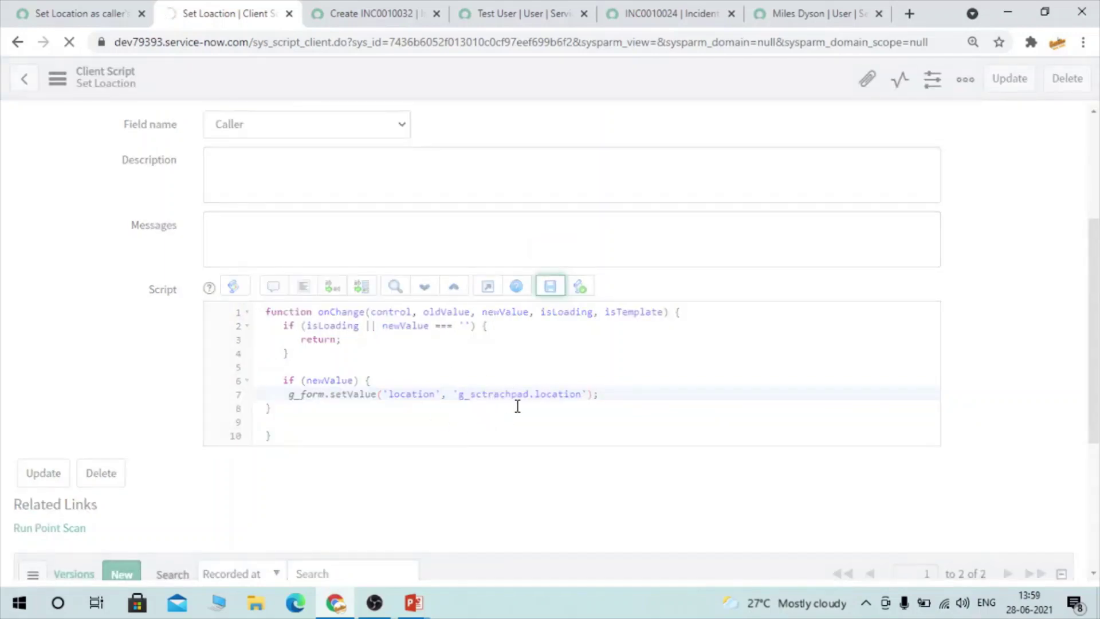
double_click(408, 395)
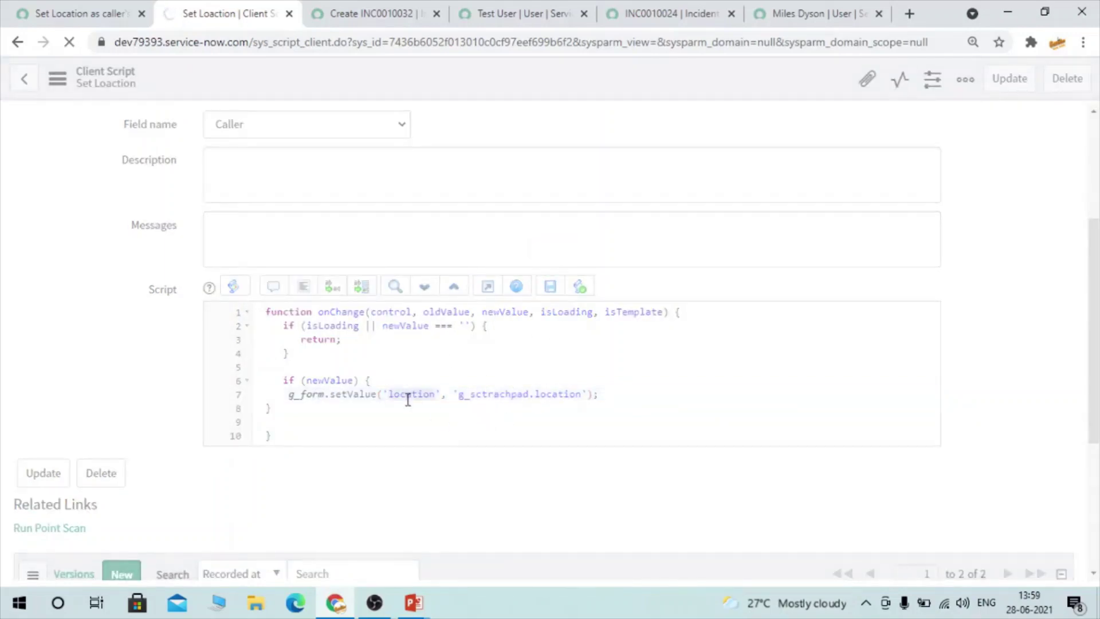
click(371, 10)
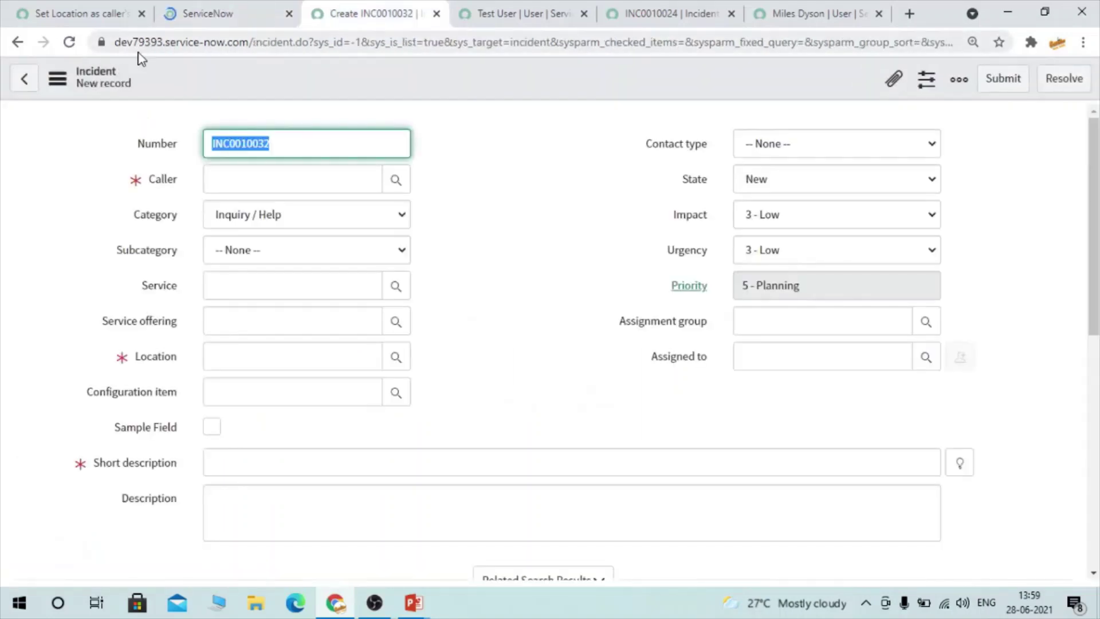
Step: Reload the incident form and pick Test User as Caller, so Location auto-fills as Emea
click(69, 43)
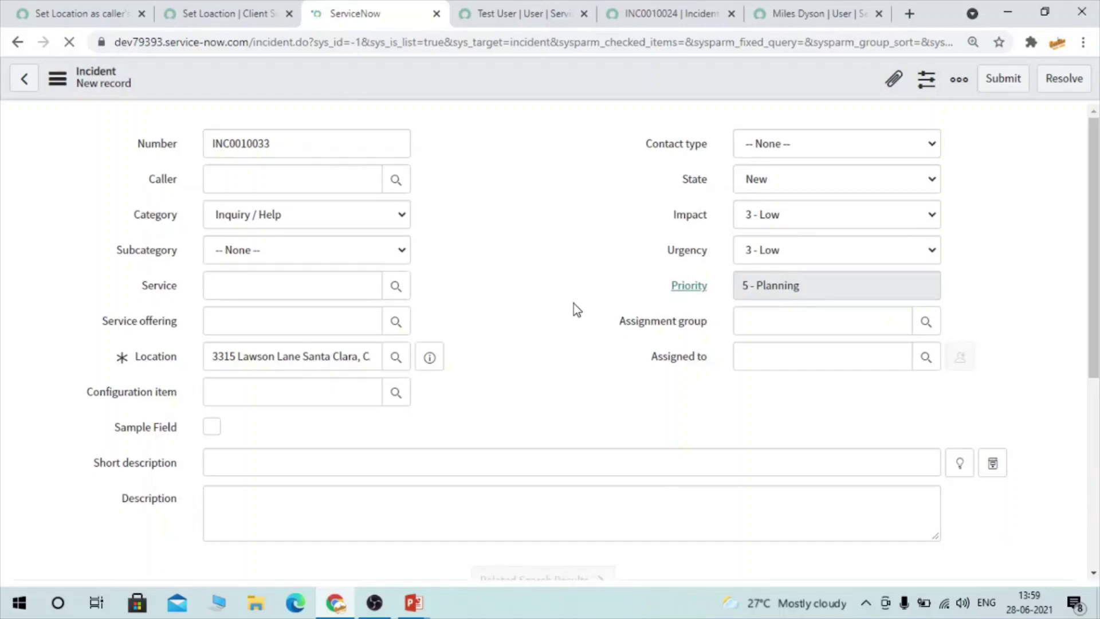
click(395, 181)
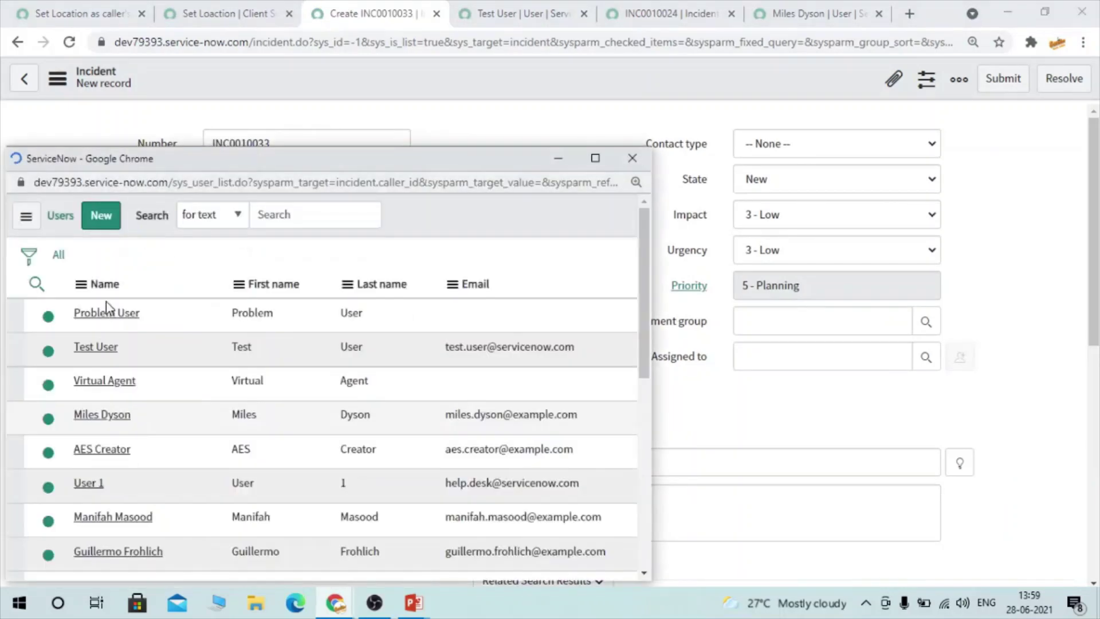
click(92, 415)
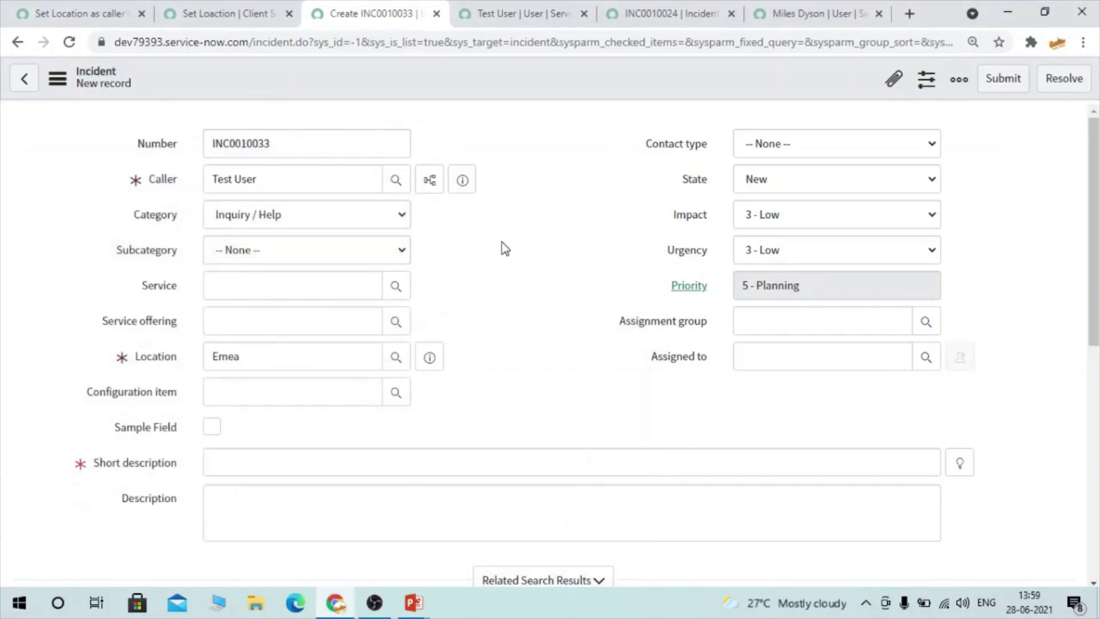
drag(271, 178, 162, 176)
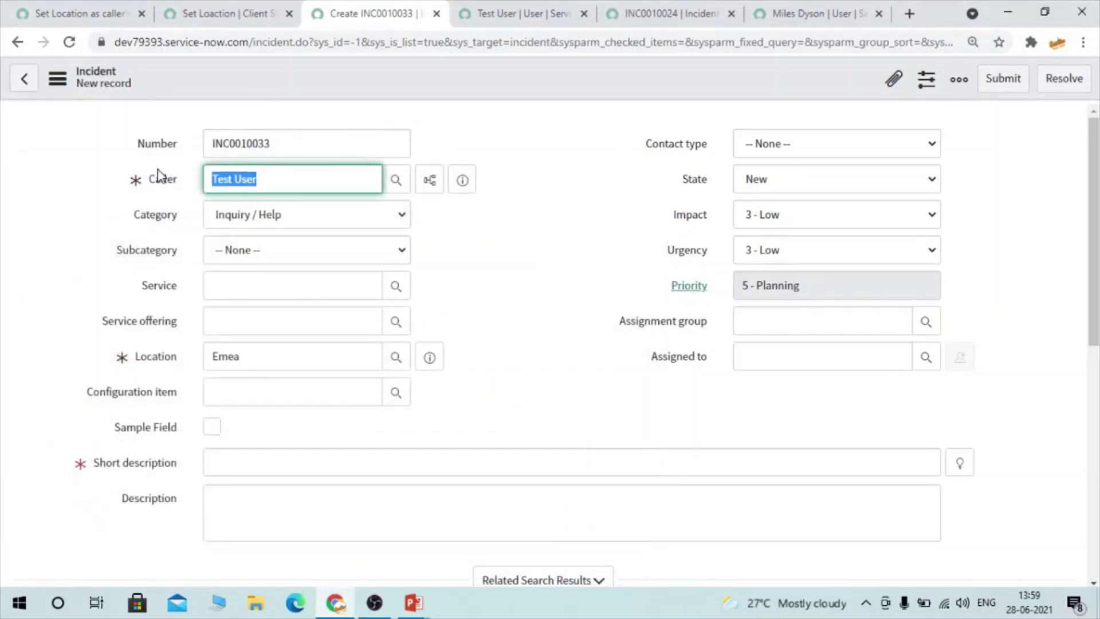
drag(241, 353, 142, 335)
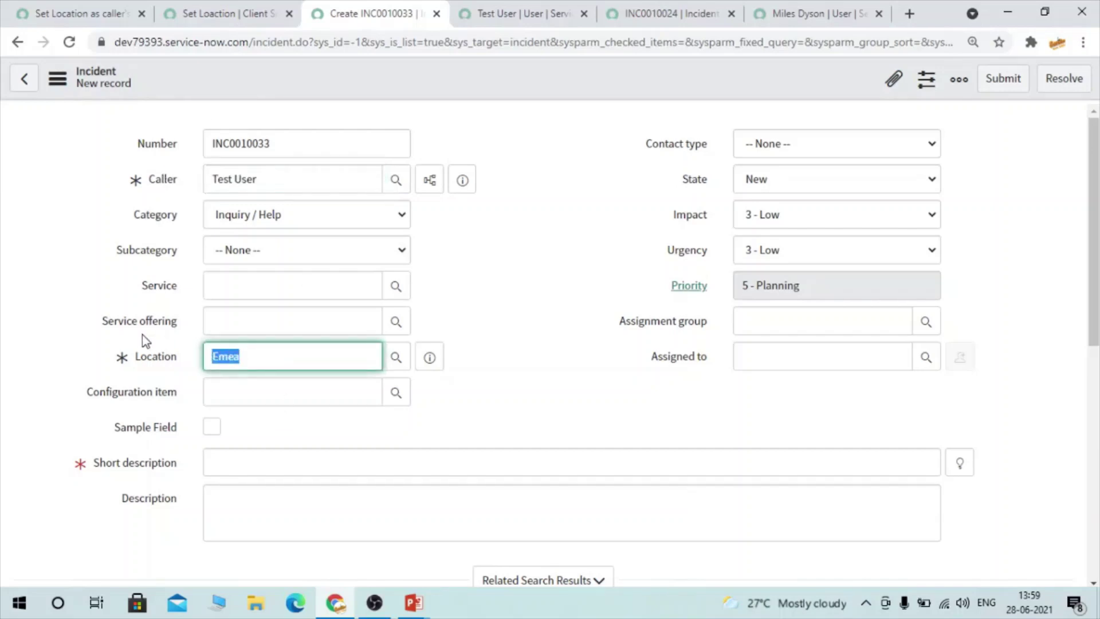
Step: Preview Test User's record to confirm its location matches the Emea value on the form
click(464, 181)
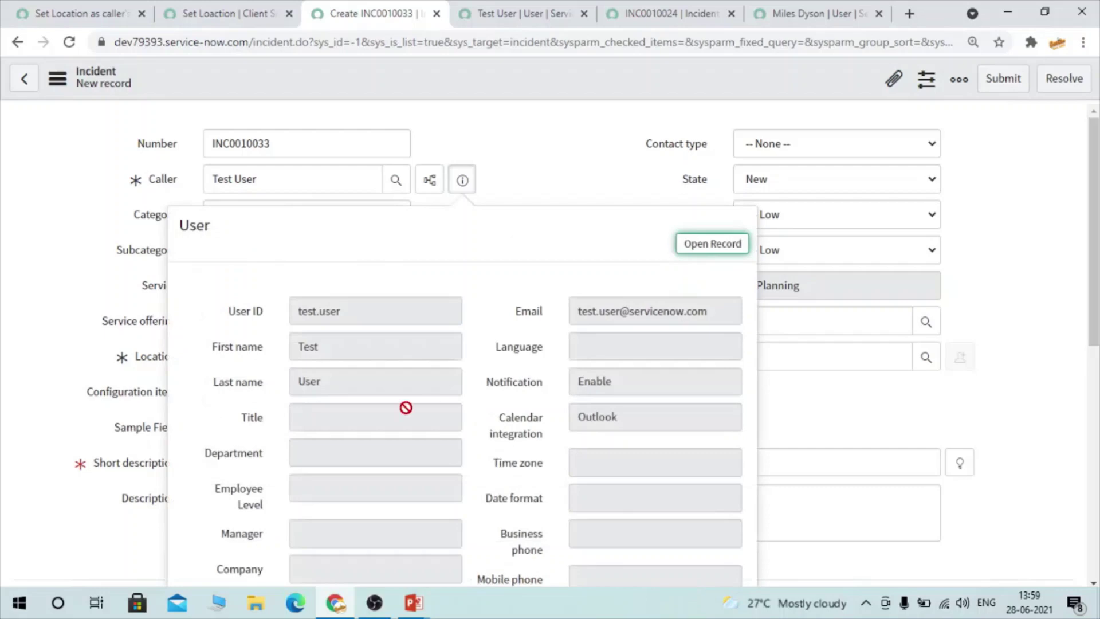
scroll(406, 407, down, 3)
drag(229, 413, 336, 420)
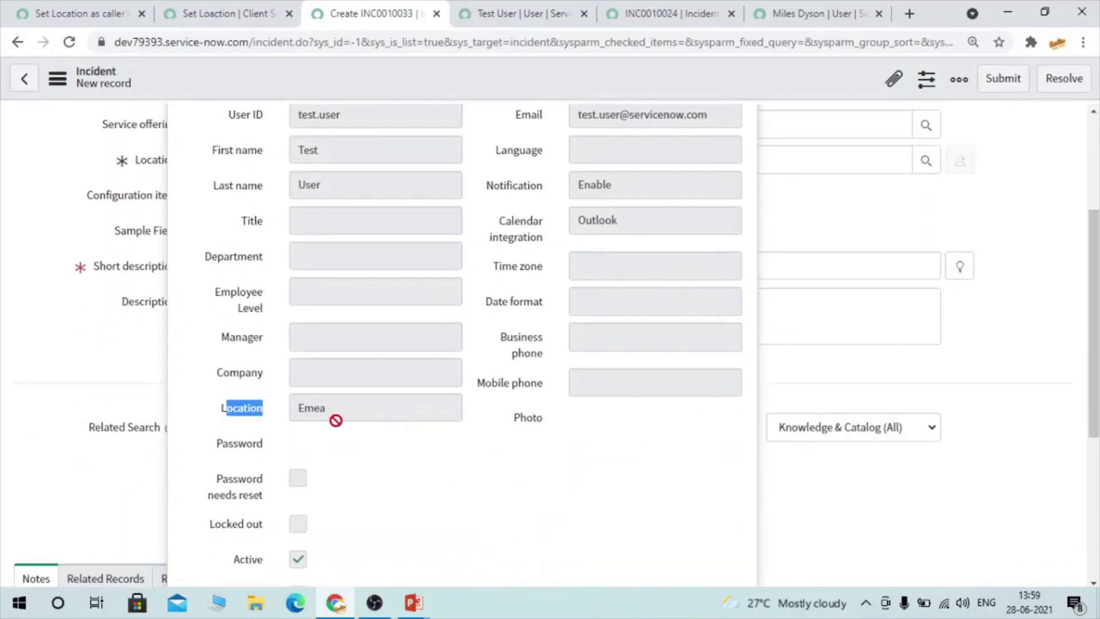
click(115, 315)
click(243, 362)
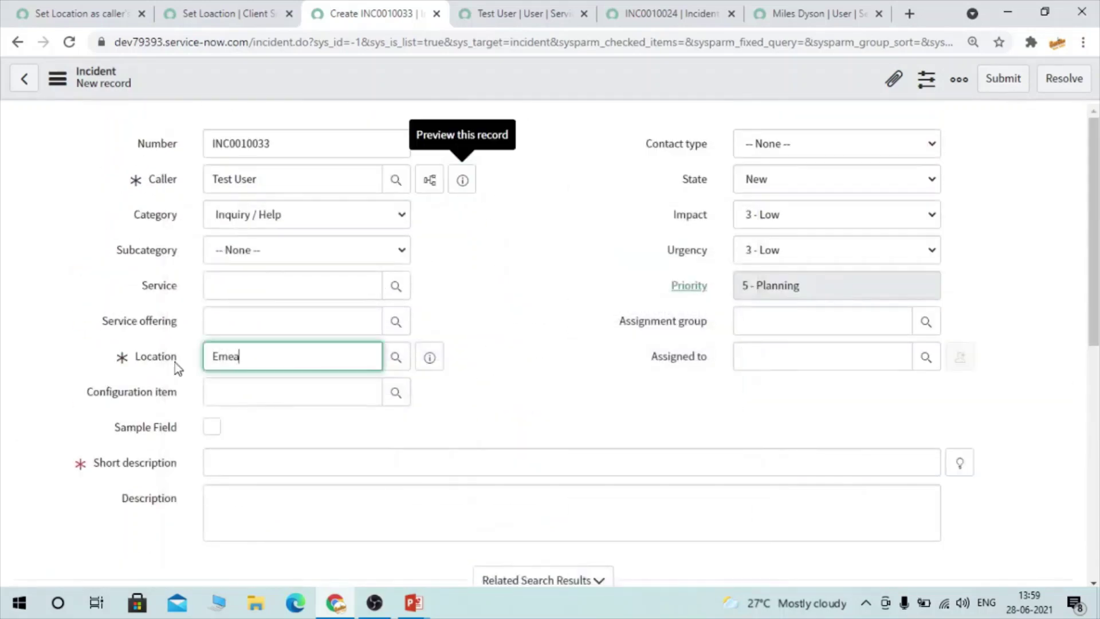
double_click(243, 362)
key(alt)
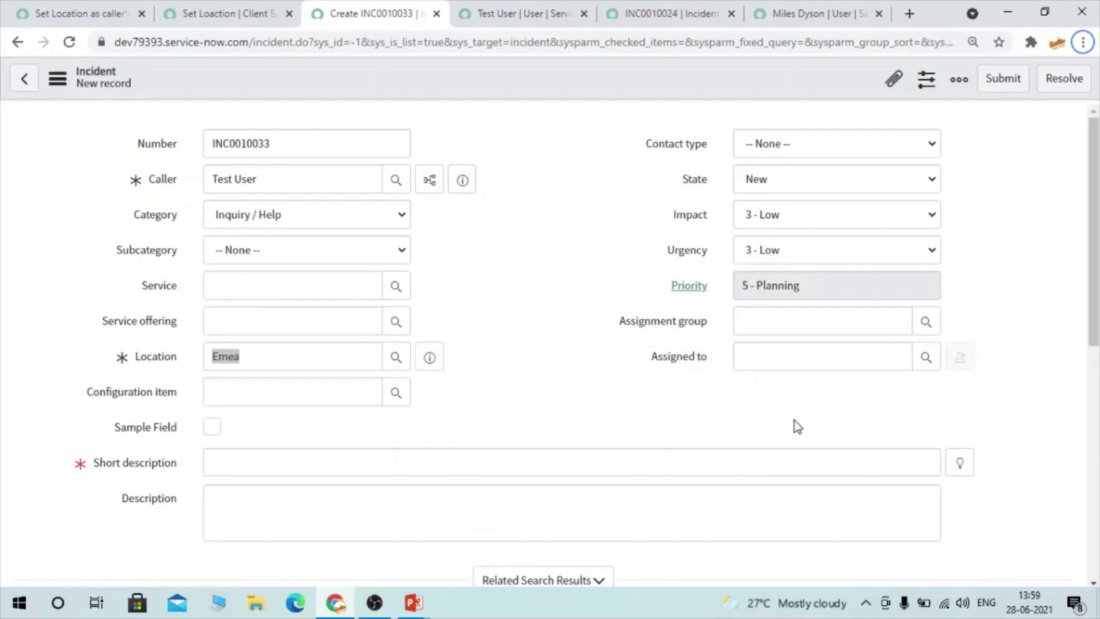
click(551, 337)
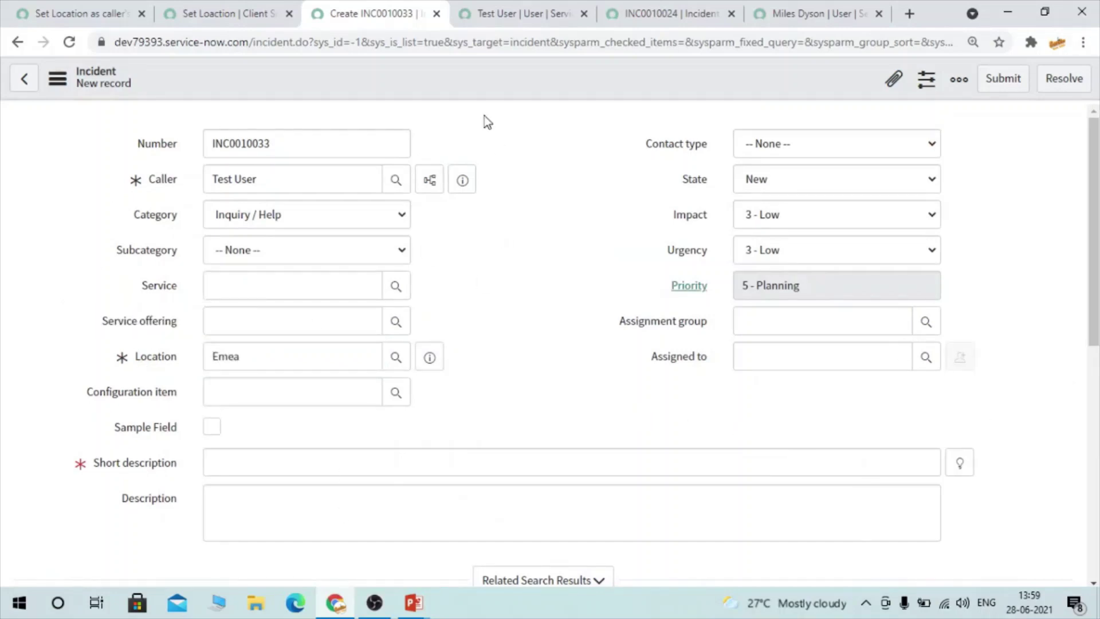
key(alt+Tab)
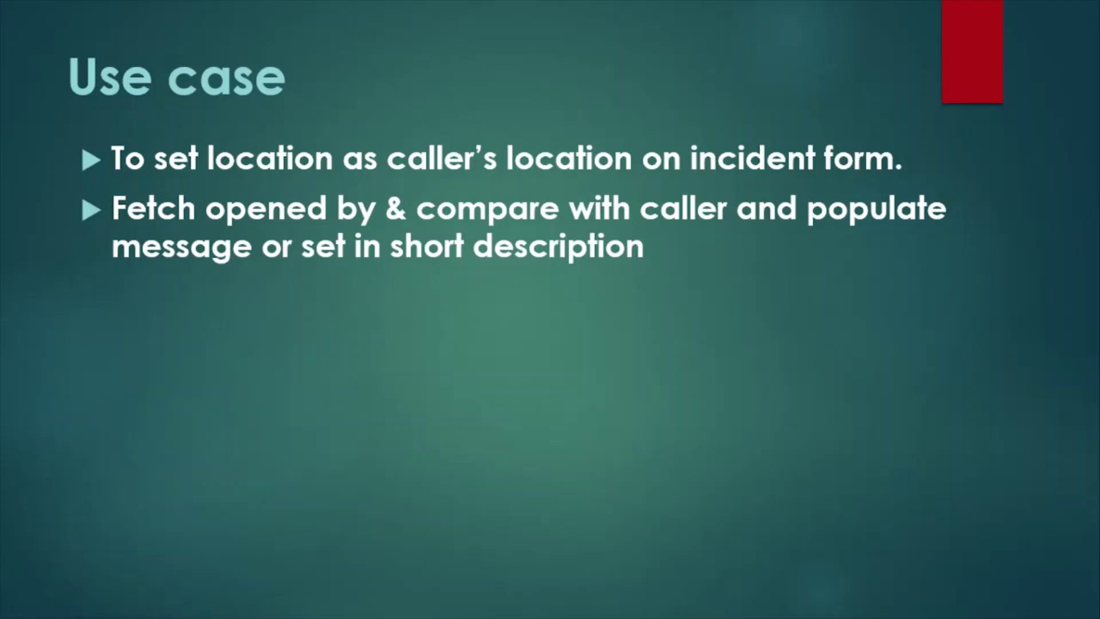
key(alt+Tab)
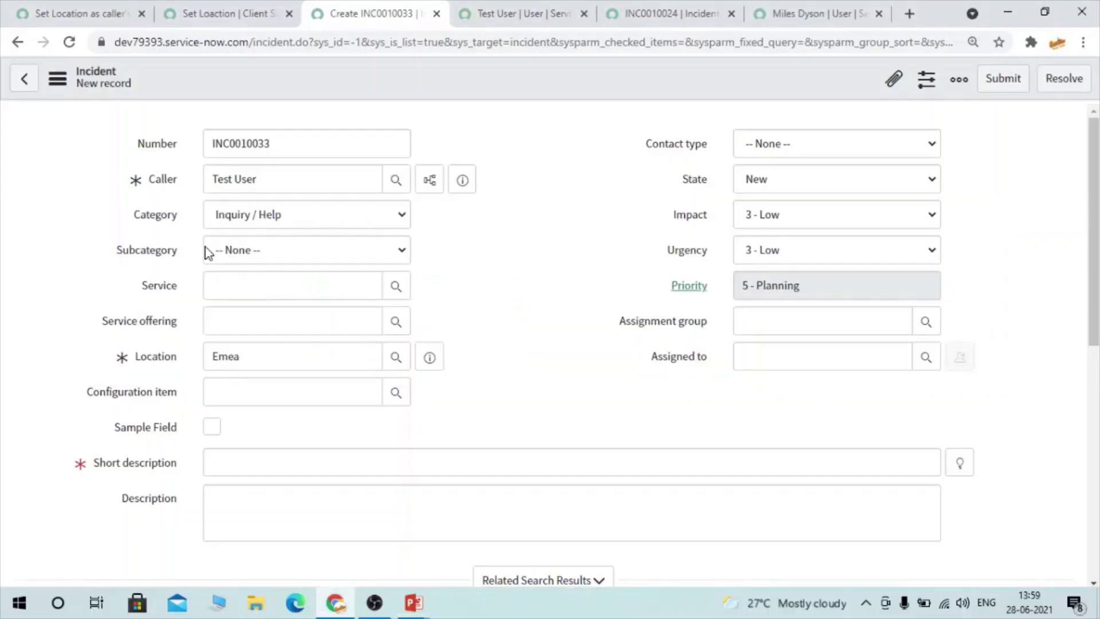
click(193, 9)
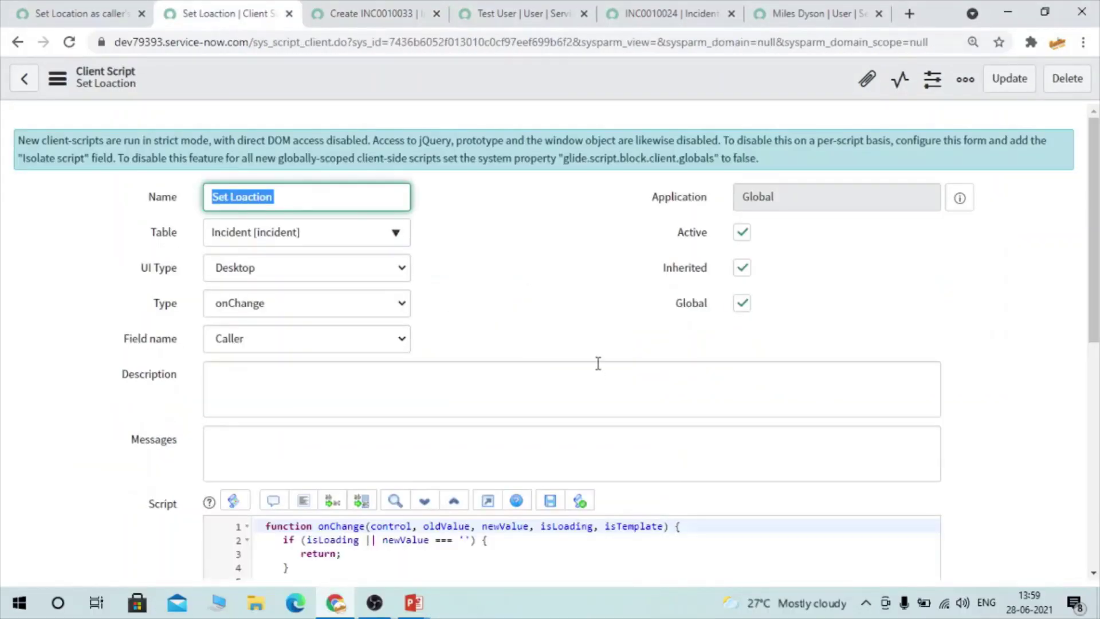
click(80, 13)
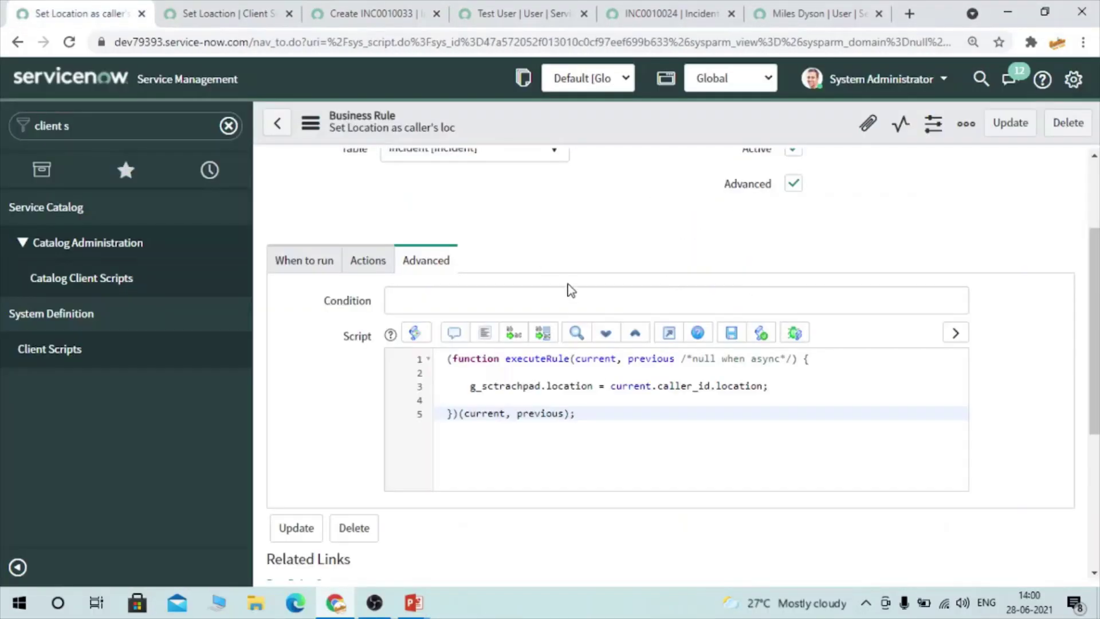
click(378, 265)
drag(329, 486, 380, 480)
click(424, 258)
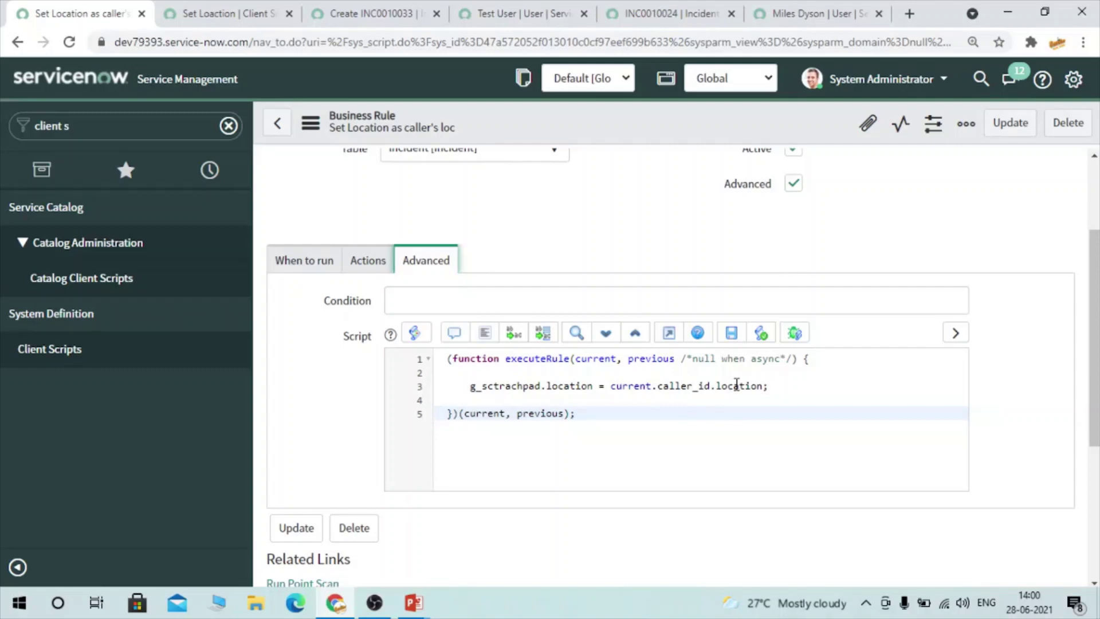
click(390, 13)
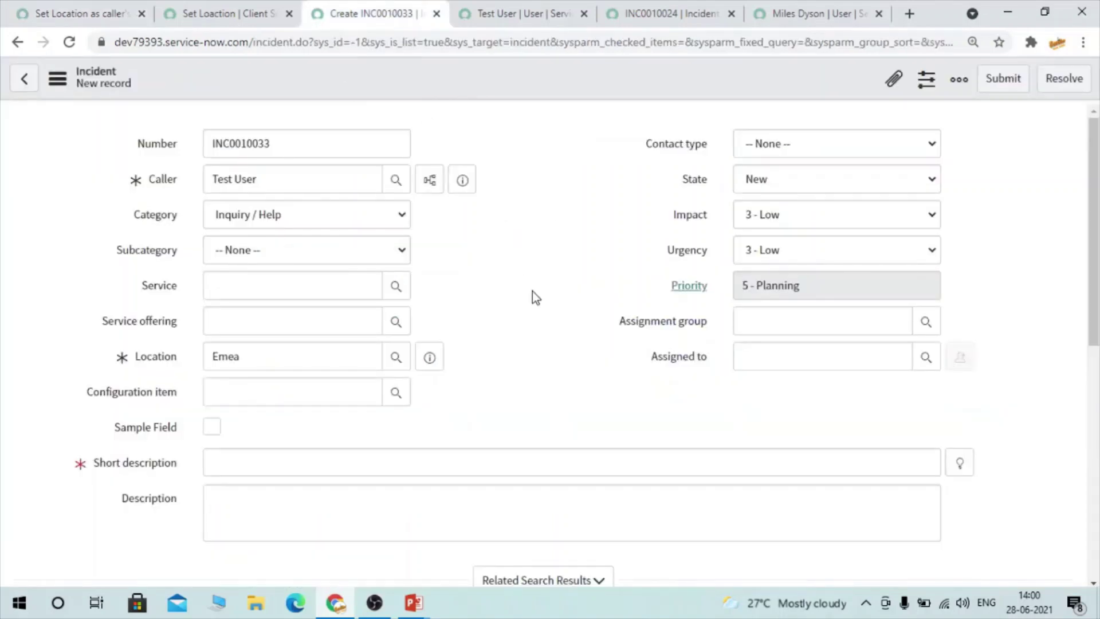